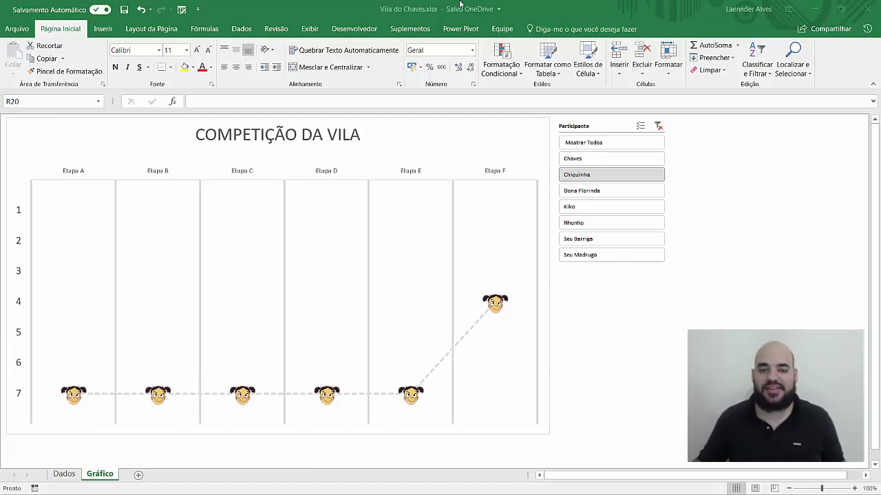
# - Filter the bump chart to Dona Florinda, Kiko, then Seu Barriga, then switch to Pasta1's Dados sheet
pyautogui.click(460, 4)
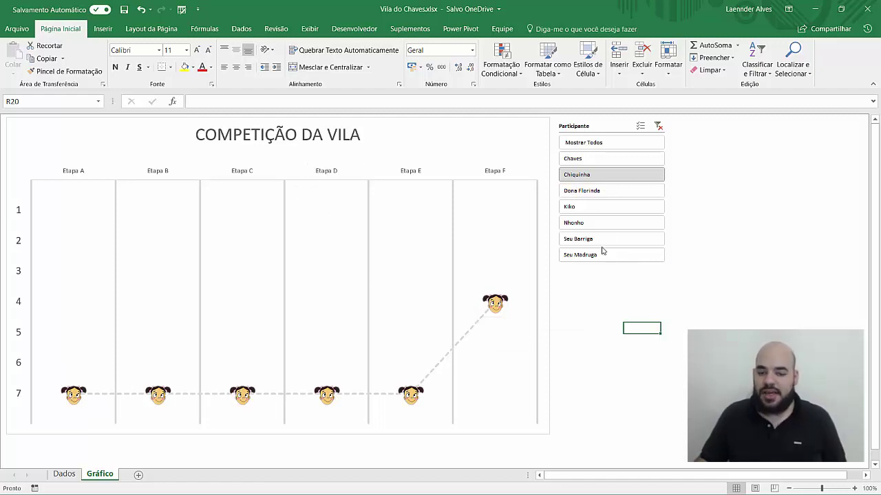
pyautogui.click(617, 191)
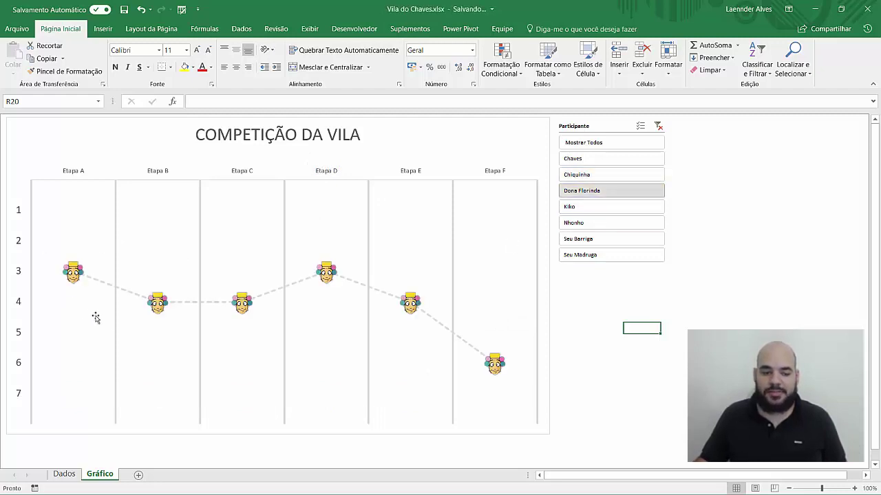
pyautogui.click(582, 207)
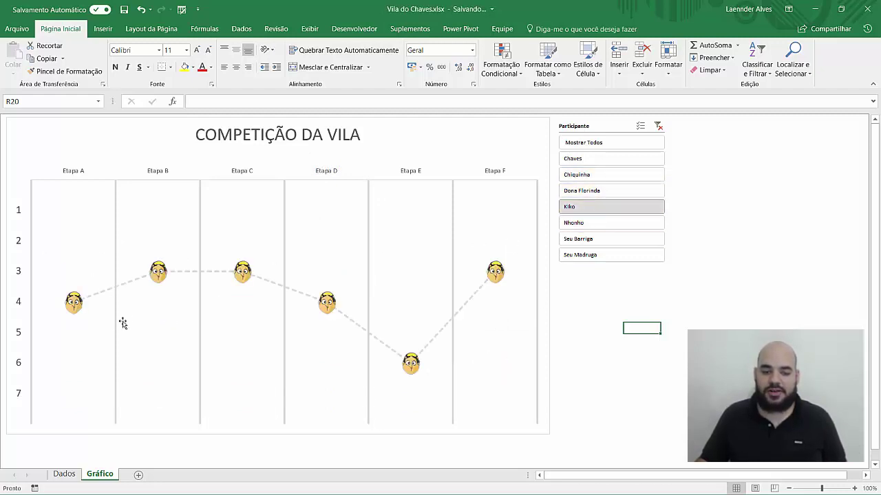
pyautogui.click(592, 240)
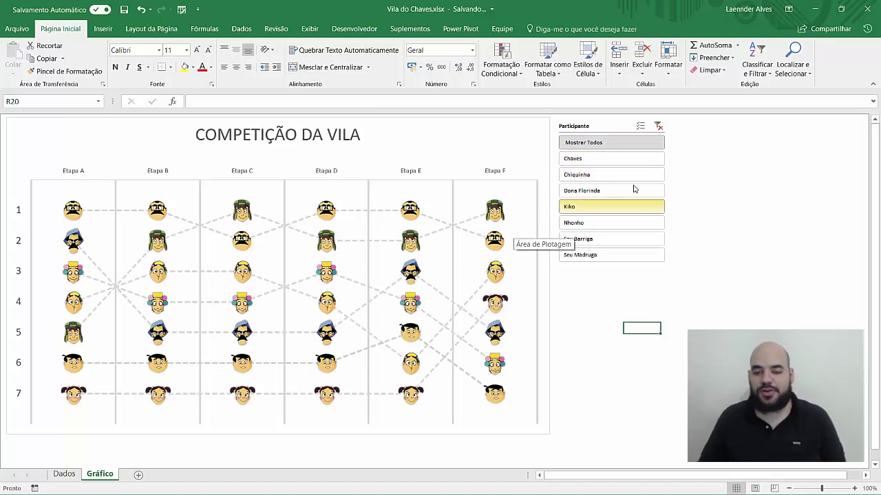
pyautogui.click(701, 186)
pyautogui.click(701, 155)
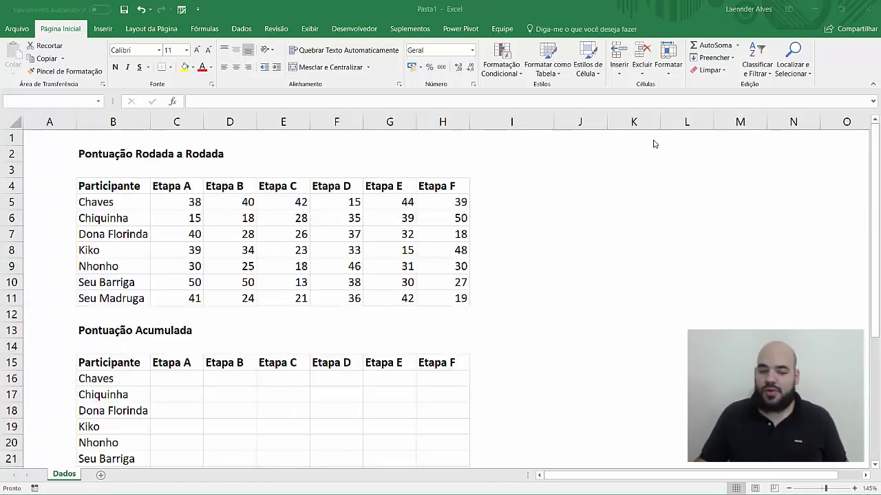
pyautogui.click(211, 250)
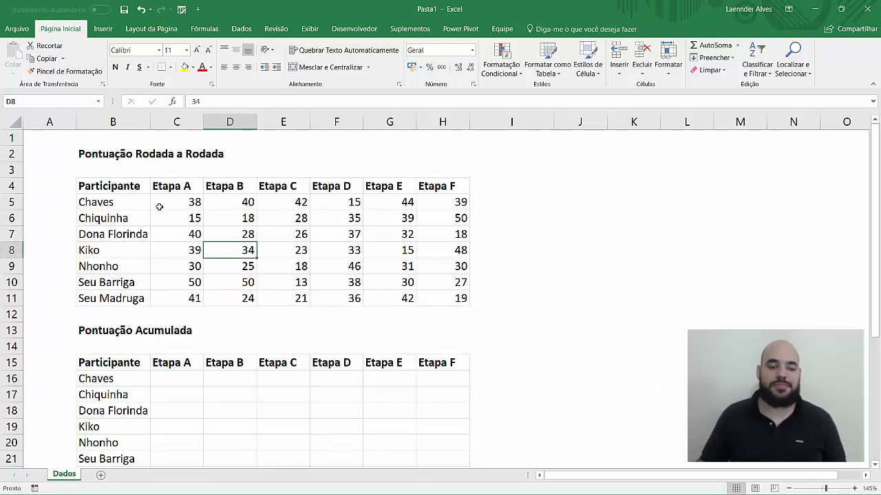
pyautogui.moveTo(125, 204); pyautogui.dragTo(444, 299)
pyautogui.moveTo(184, 187); pyautogui.dragTo(204, 301)
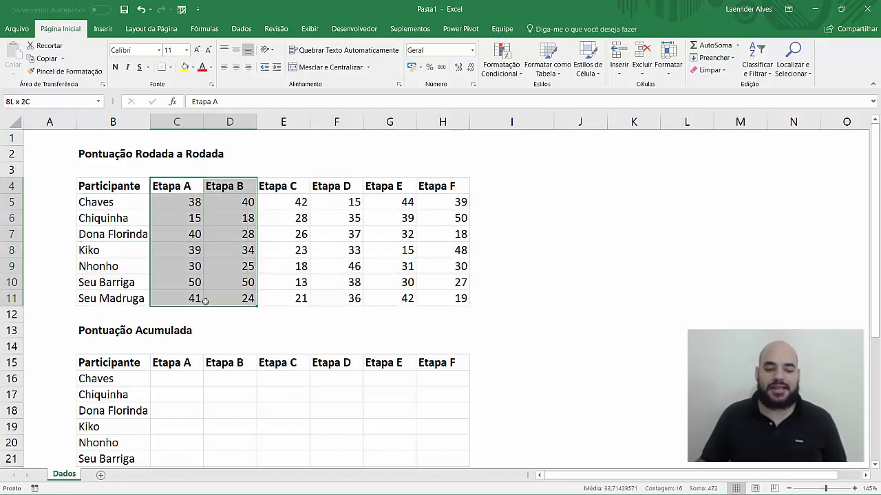
pyautogui.click(230, 234)
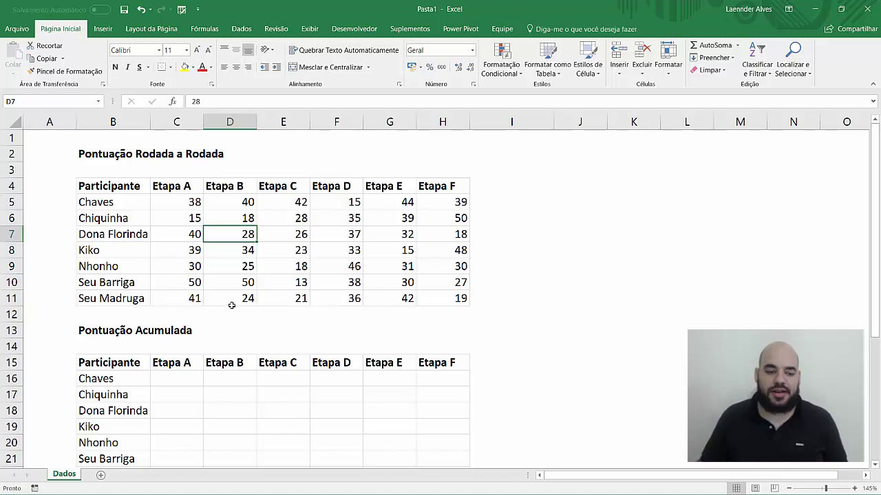
pyautogui.scroll(-1, 233, 305)
pyautogui.click(187, 330)
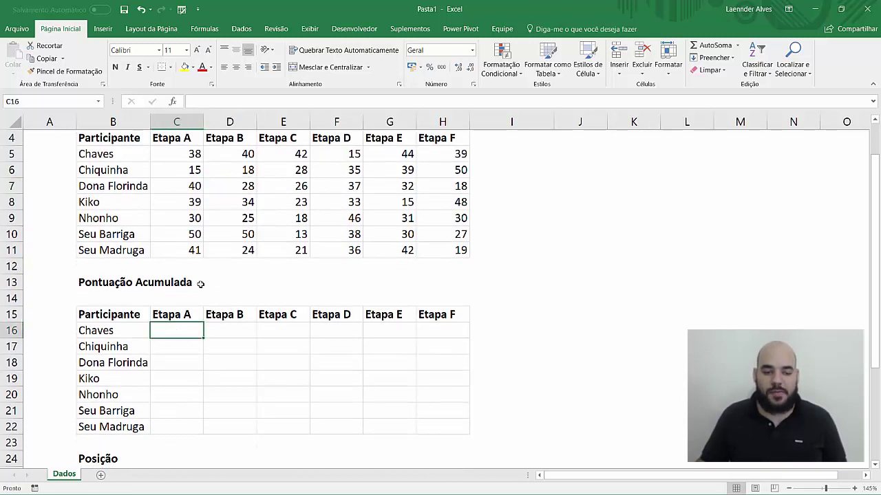
pyautogui.click(182, 154)
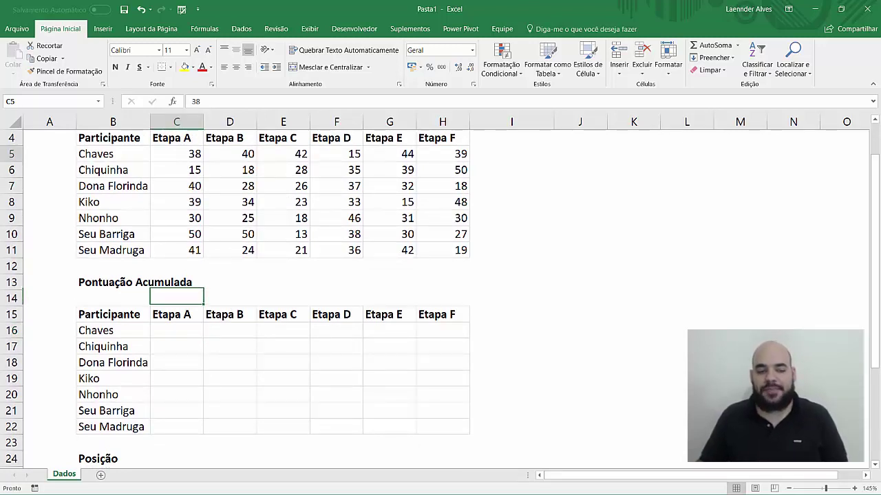
pyautogui.click(168, 330)
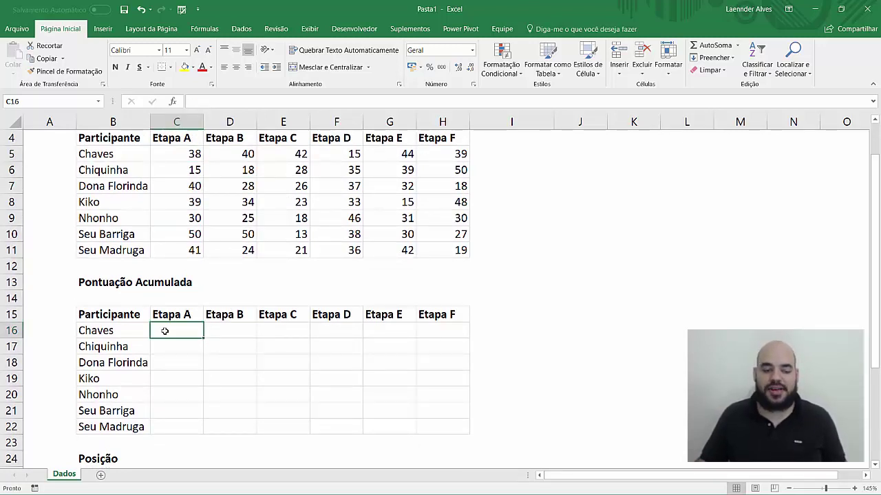
pyautogui.click(186, 153)
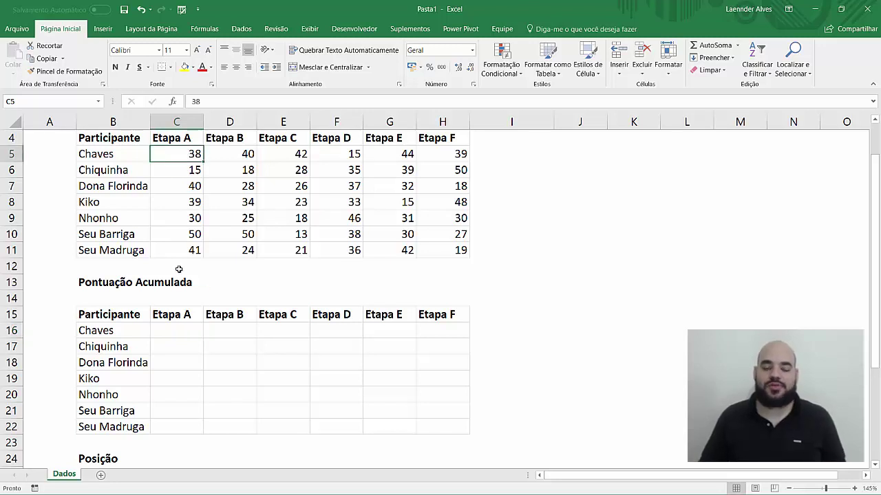
pyautogui.click(230, 326)
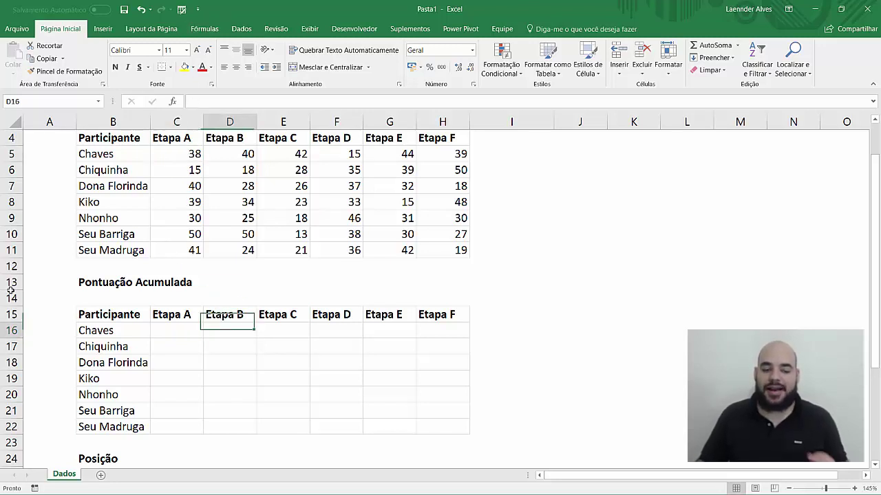
pyautogui.click(195, 154)
pyautogui.moveTo(195, 154); pyautogui.dragTo(234, 154)
pyautogui.moveTo(177, 202); pyautogui.dragTo(230, 202)
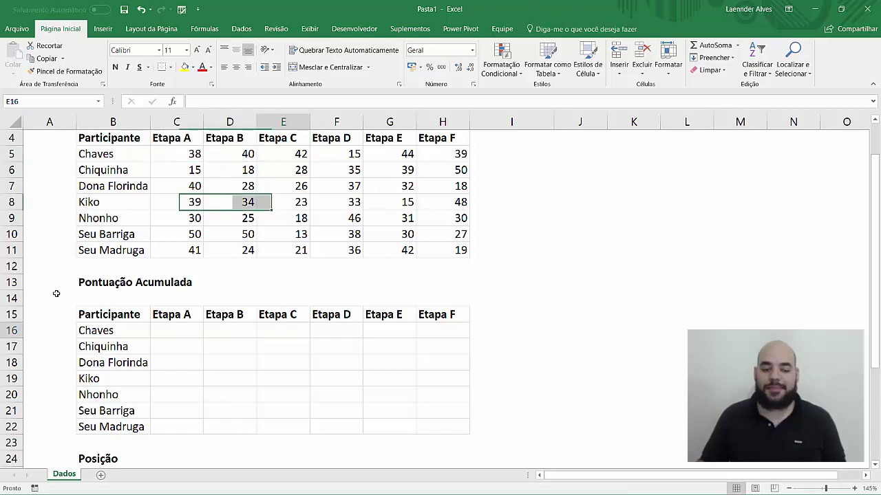
pyautogui.moveTo(186, 154); pyautogui.dragTo(296, 154)
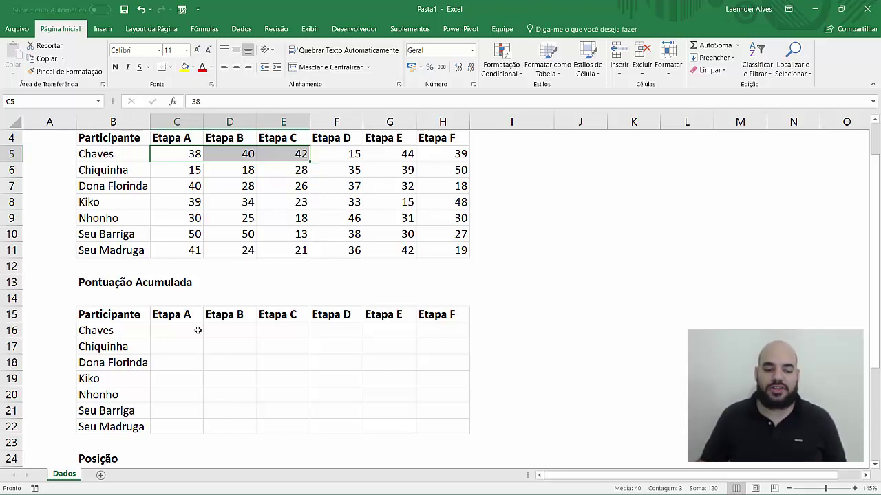
pyautogui.click(198, 330)
# - Enter the draft formula =SOMA(C5:C5) in C16 and select its first C5 reference
pyautogui.write('=SO')
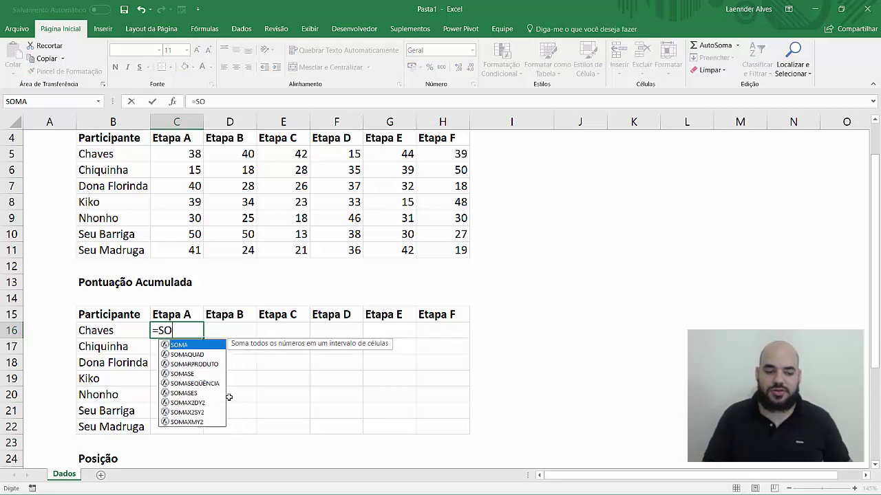
pyautogui.write('MA(')
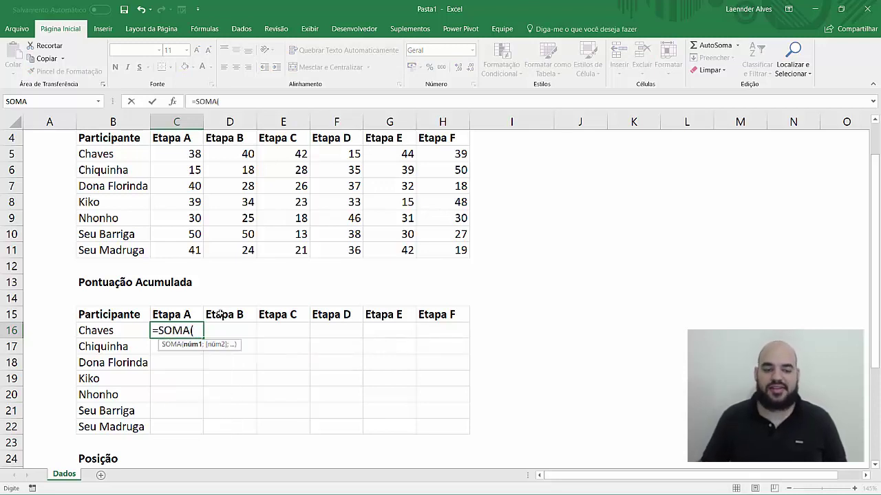
pyautogui.click(194, 156)
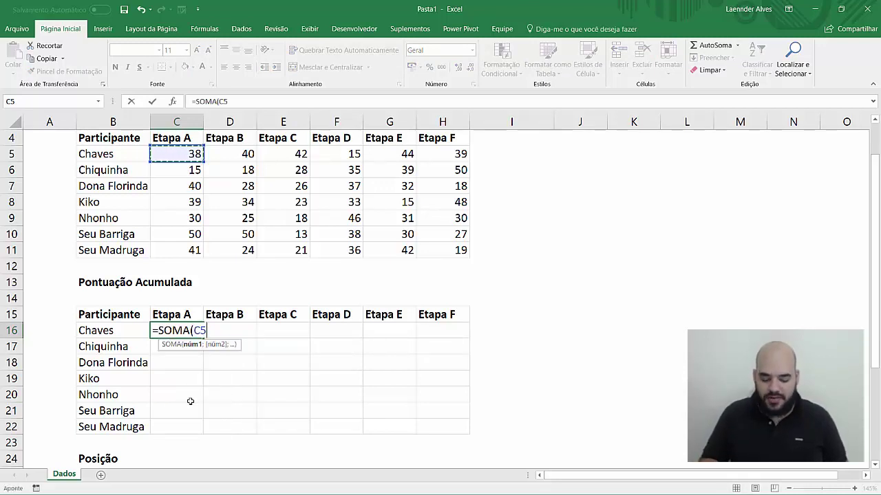
pyautogui.press('F8')
pyautogui.write(')')
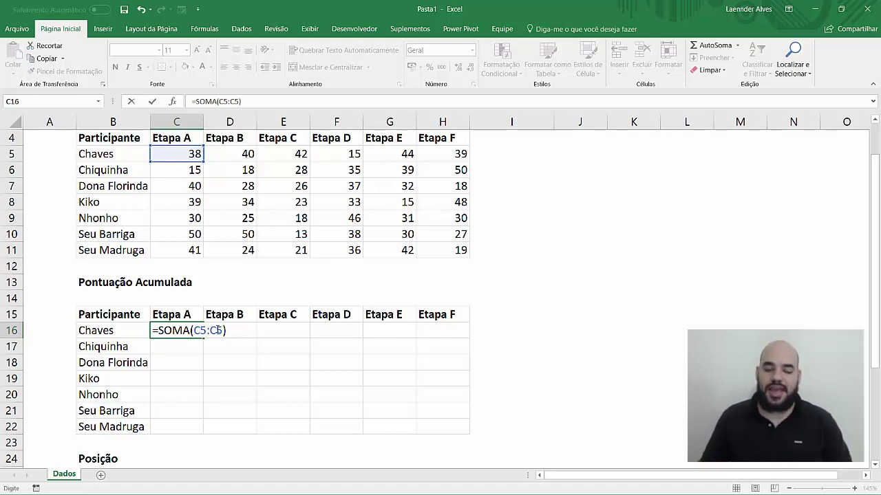
pyautogui.moveTo(194, 332); pyautogui.dragTo(221, 331)
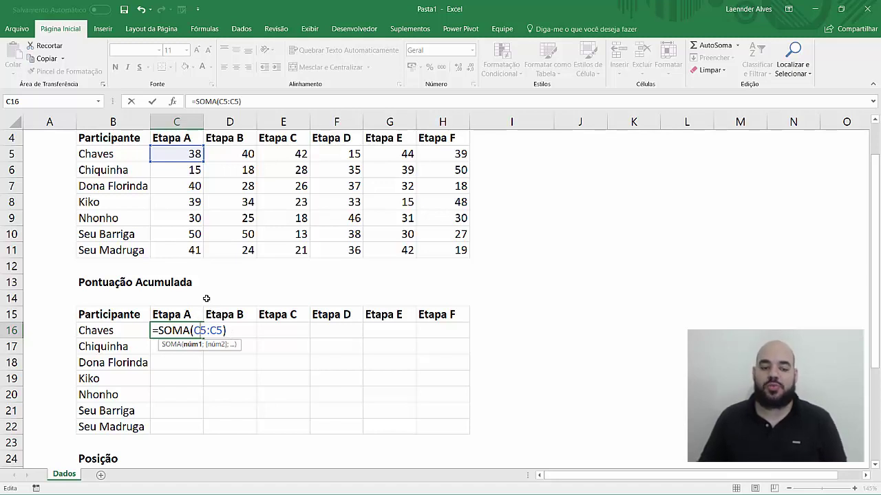
pyautogui.doubleClick(200, 330)
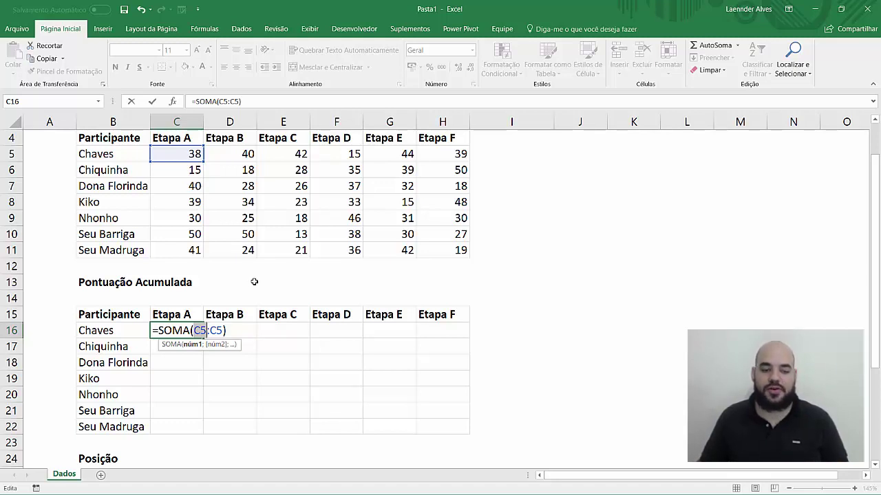
# - Cycle the first reference to $C5 with F4 and commit =SOMA($C5:C5), showing 38
pyautogui.press('F4')
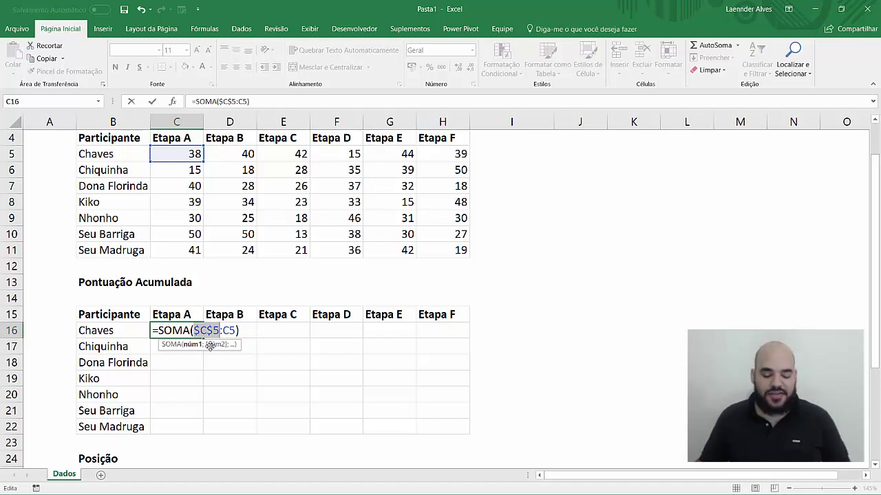
pyautogui.press('F4')
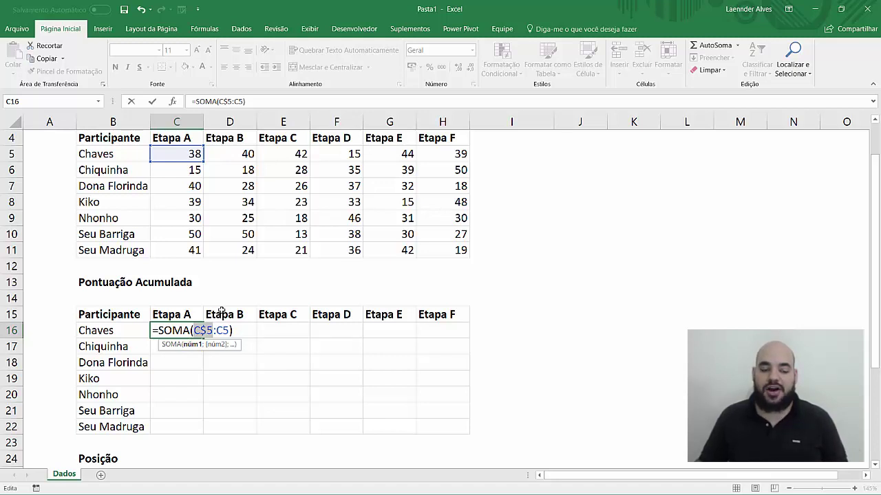
pyautogui.press('F4')
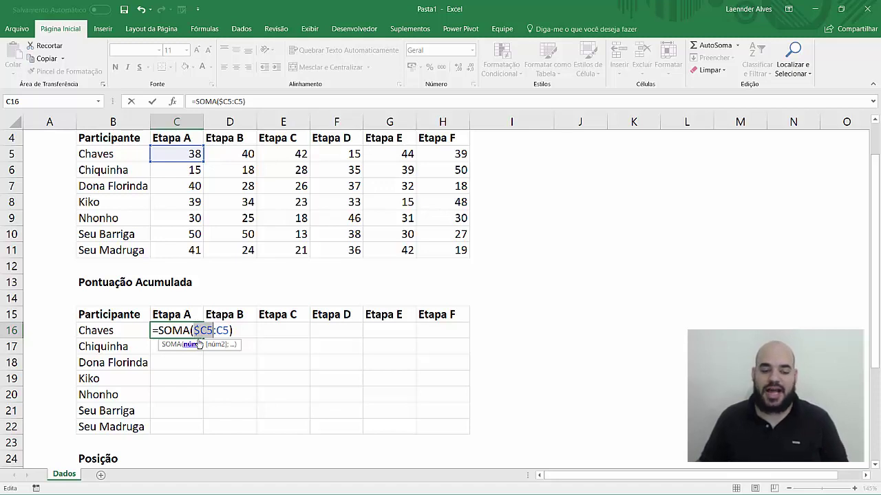
pyautogui.press('F4')
pyautogui.press('F4')
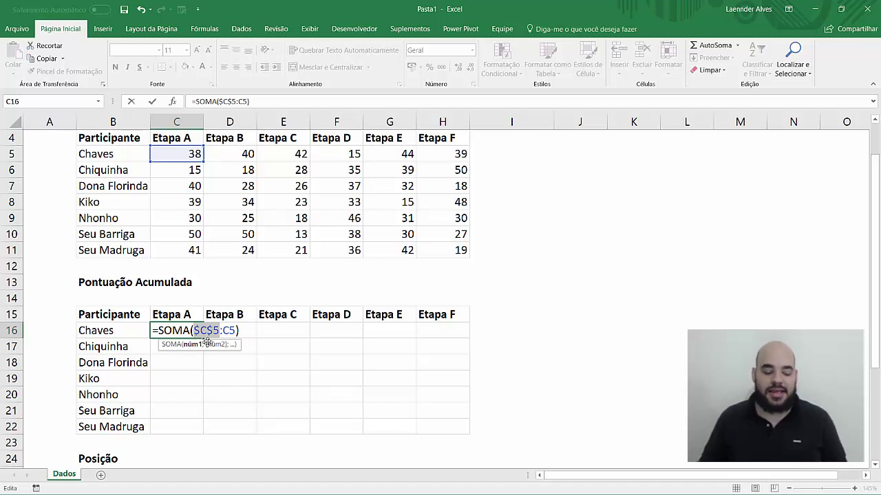
pyautogui.press('F4')
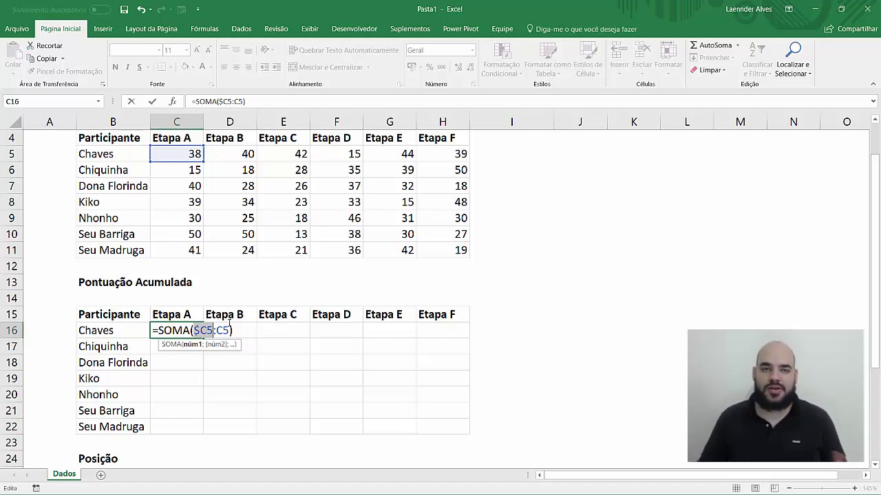
pyautogui.press('Return')
# - Copy the C16 running-total formula across the whole Pontuação Acumulada table
pyautogui.press('Up')
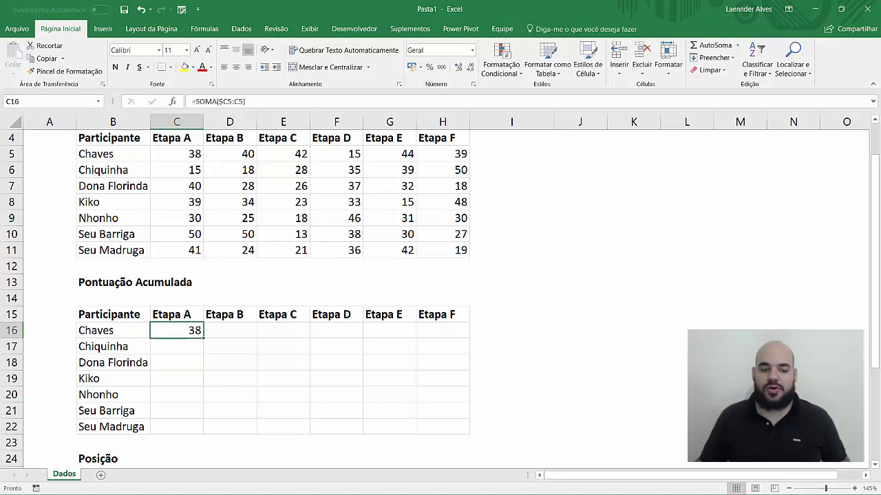
pyautogui.hotkey('ctrl', 'c')
pyautogui.moveTo(190, 330)
pyautogui.mouseDown()
pyautogui.moveTo(370, 386)
pyautogui.moveTo(432, 423)
pyautogui.mouseUp()
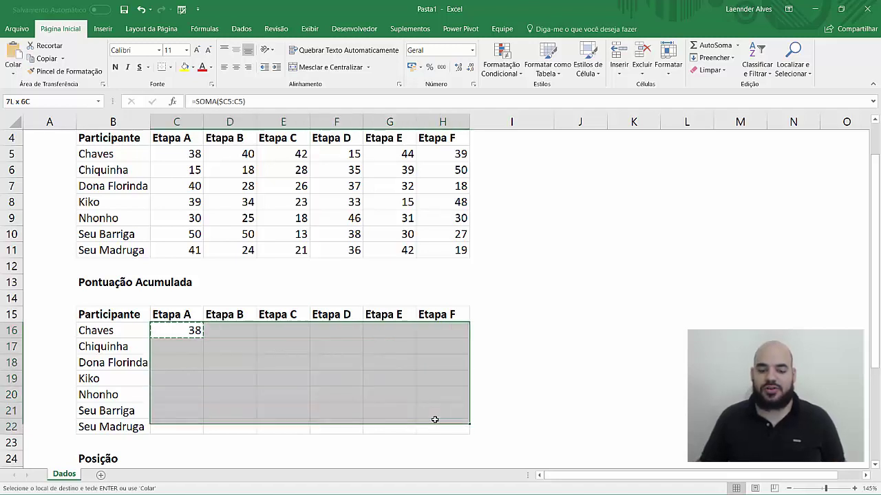
pyautogui.hotkey('ctrl', 'v')
# - Check the pasted running-total formulas and fill the Seu Madruga Etapa F cell too
pyautogui.click(408, 380)
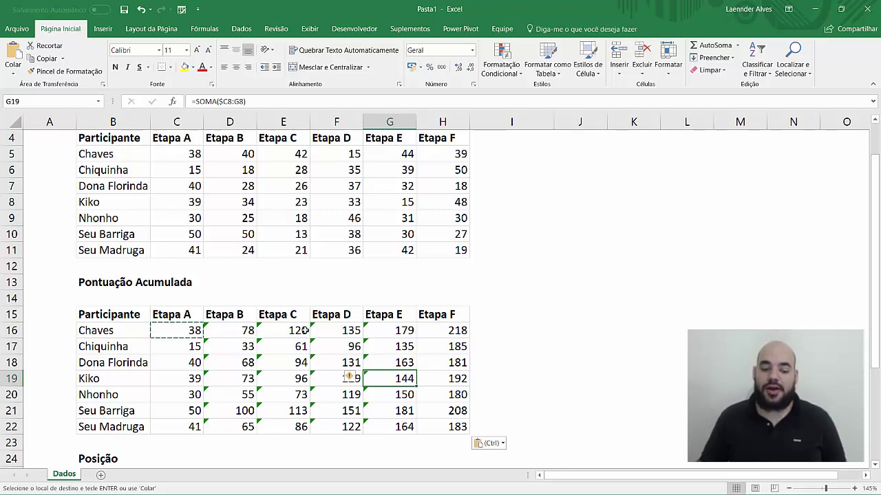
pyautogui.click(272, 349)
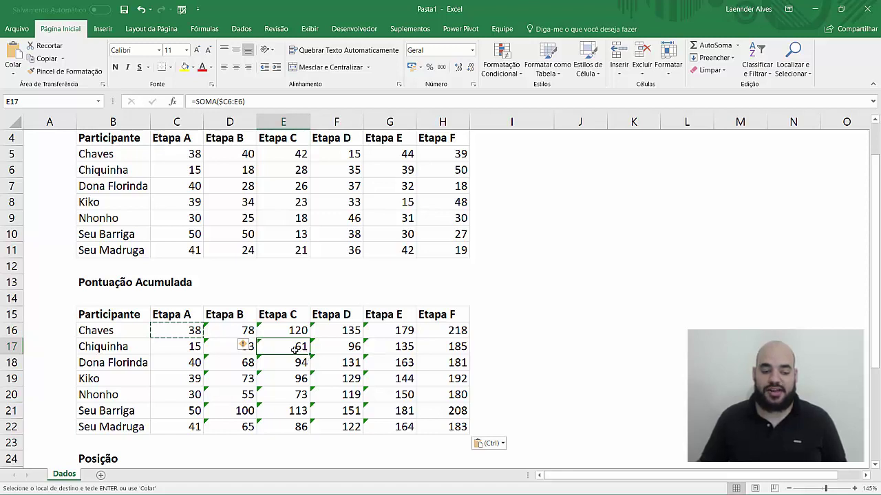
pyautogui.doubleClick(295, 350)
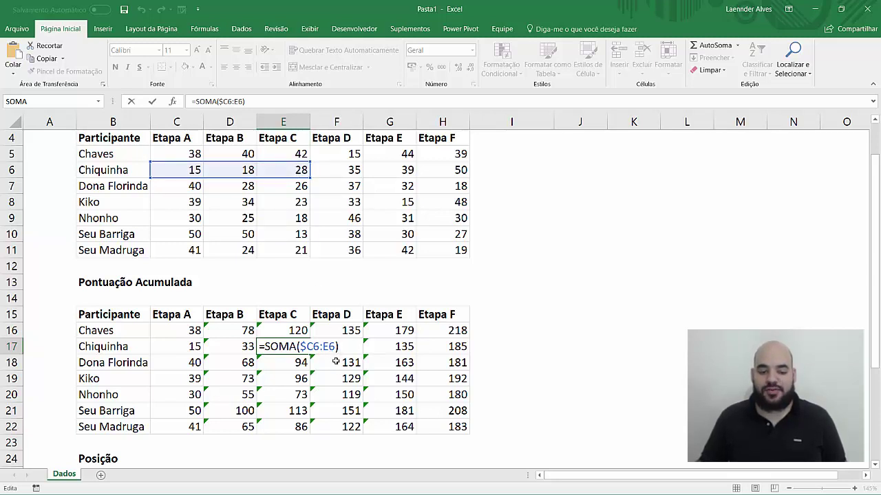
pyautogui.press('Return')
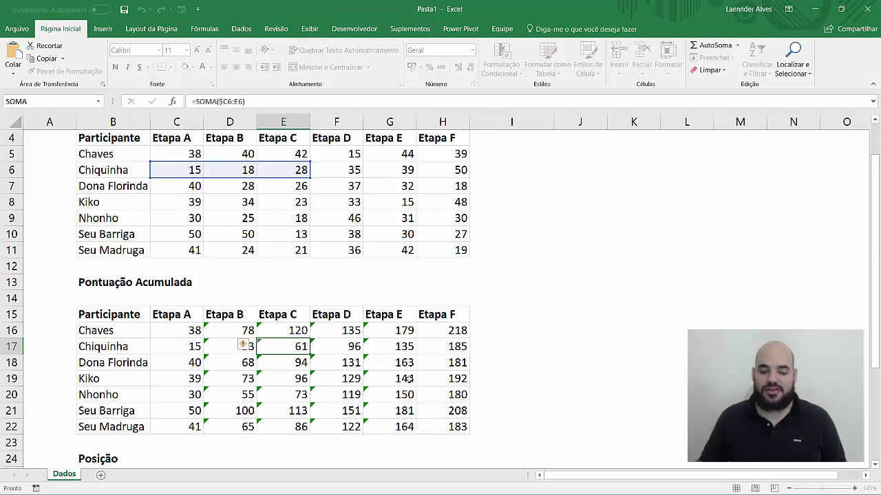
pyautogui.click(451, 425)
pyautogui.hotkey('ctrl', 'v')
pyautogui.doubleClick(450, 425)
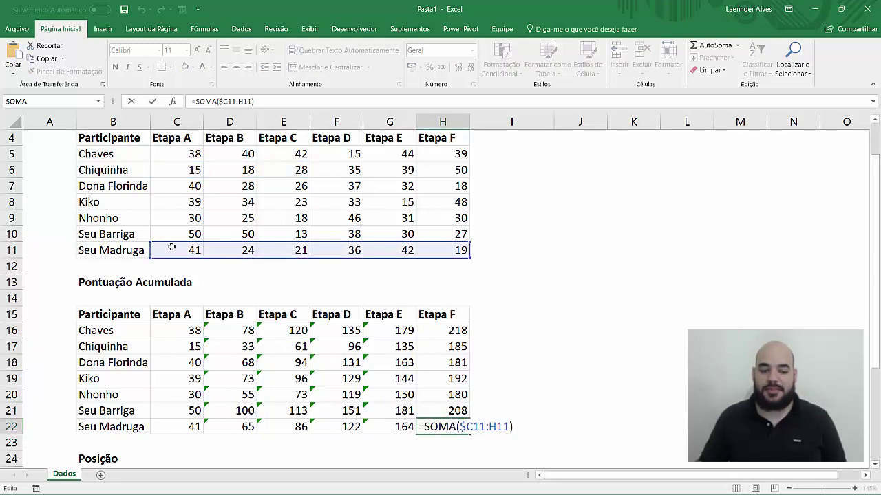
pyautogui.press('Escape')
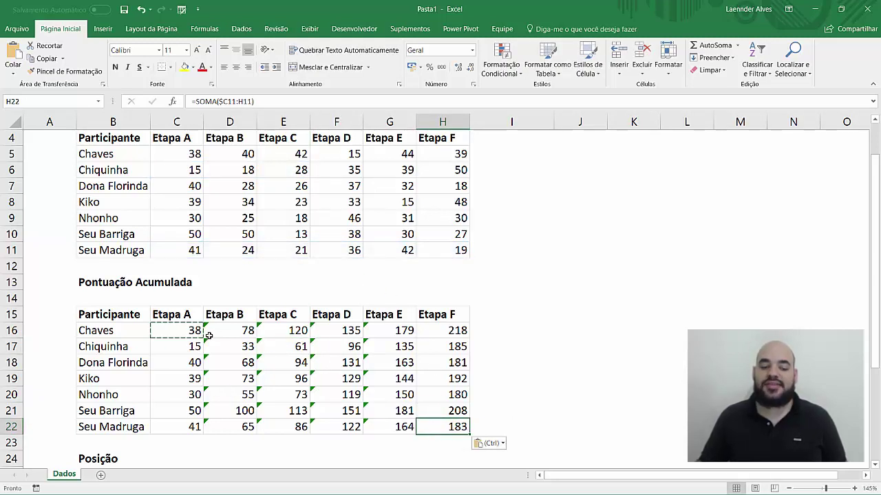
pyautogui.click(206, 334)
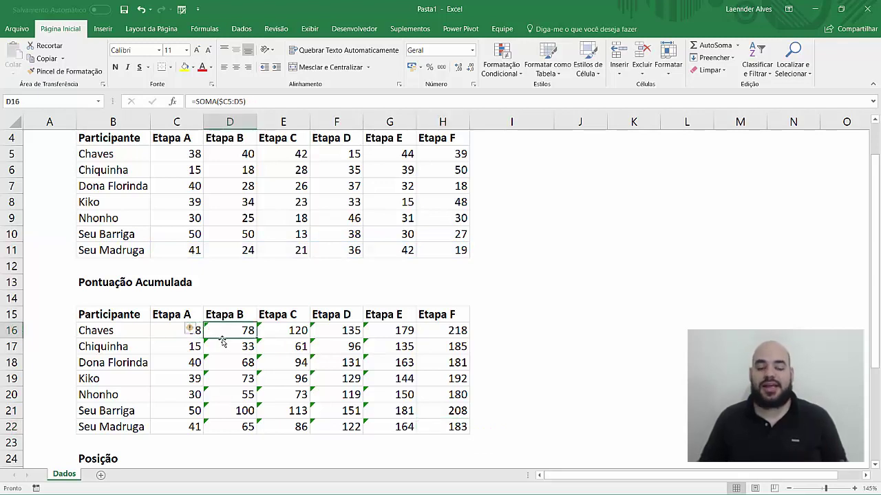
pyautogui.doubleClick(265, 348)
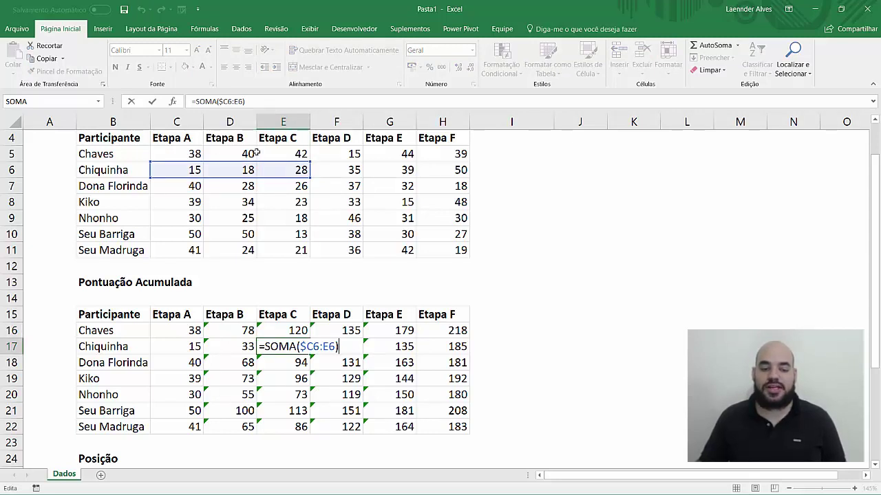
pyautogui.press('Escape')
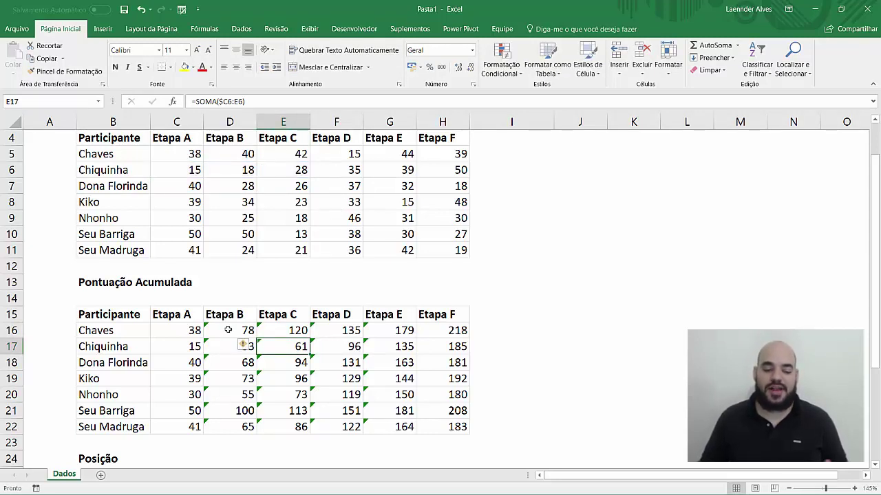
# - Choose Ignorar erro for the Etapa B–E totals and scroll down to the Posição table
pyautogui.moveTo(229, 330)
pyautogui.mouseDown()
pyautogui.moveTo(399, 411)
pyautogui.moveTo(398, 427)
pyautogui.mouseUp()
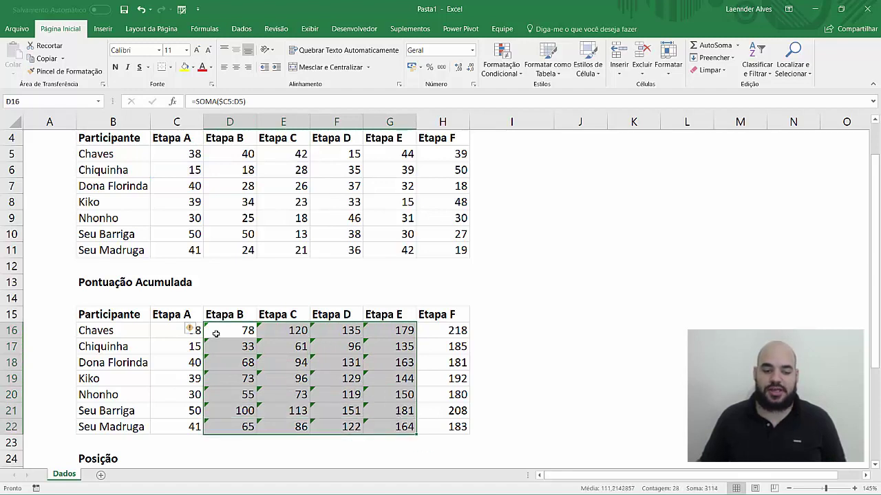
pyautogui.click(195, 330)
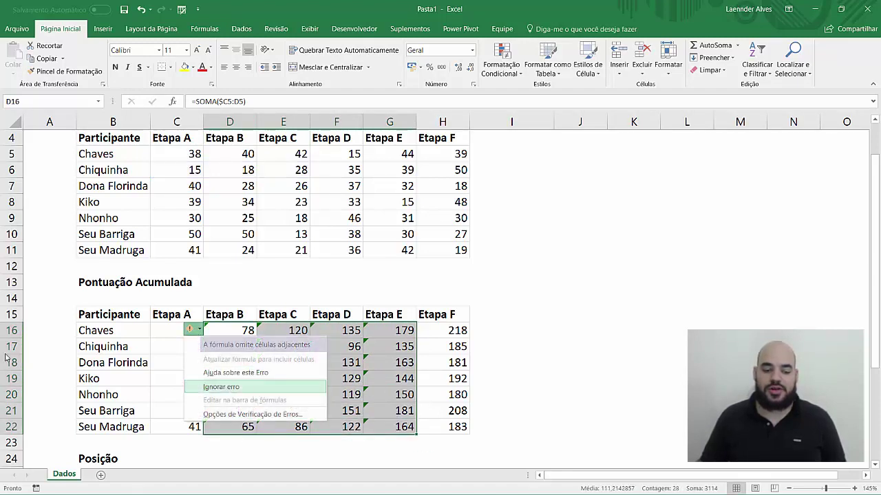
pyautogui.click(221, 386)
pyautogui.click(229, 382)
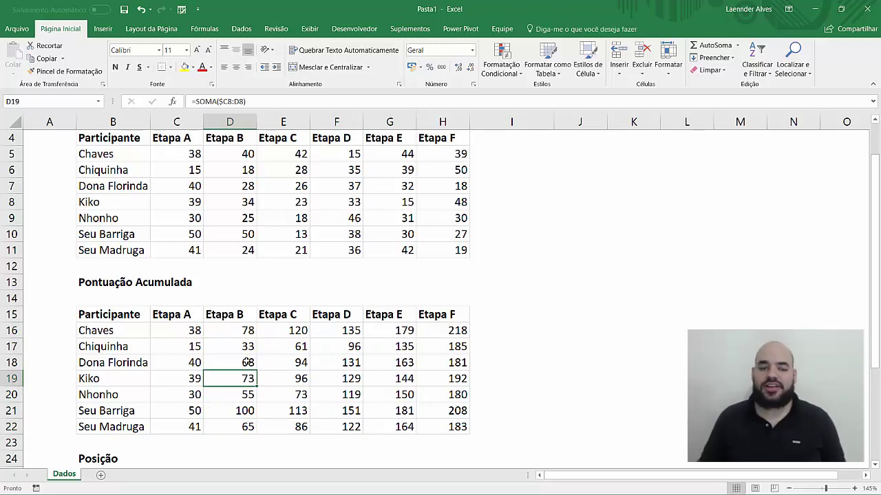
pyautogui.scroll(-1, 246, 362)
pyautogui.scroll(-3, 246, 362)
pyautogui.scroll(-1, 246, 361)
pyautogui.scroll(1, 207, 331)
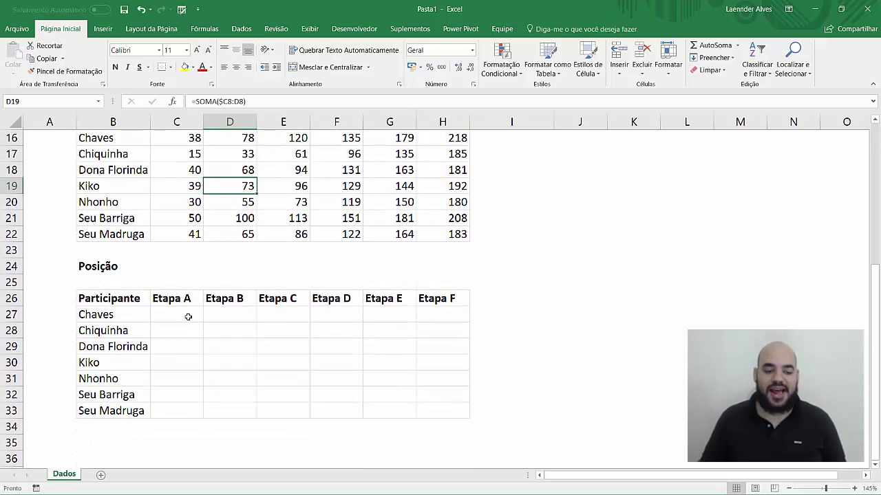
pyautogui.click(185, 315)
pyautogui.scroll(1, 215, 353)
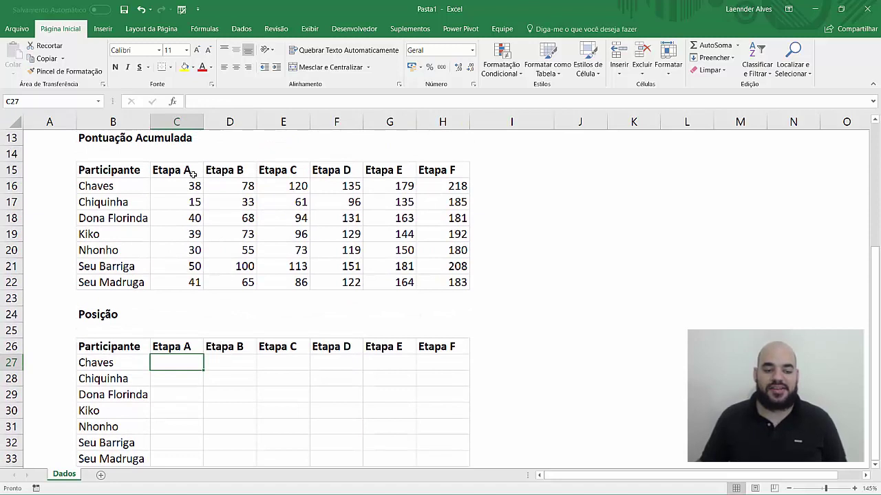
pyautogui.moveTo(193, 186); pyautogui.dragTo(192, 283)
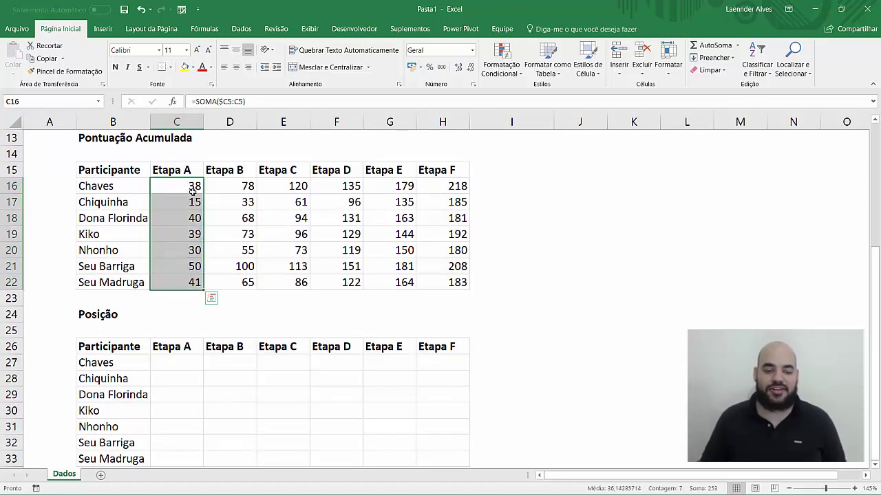
pyautogui.click(193, 190)
pyautogui.click(183, 202)
pyautogui.click(183, 218)
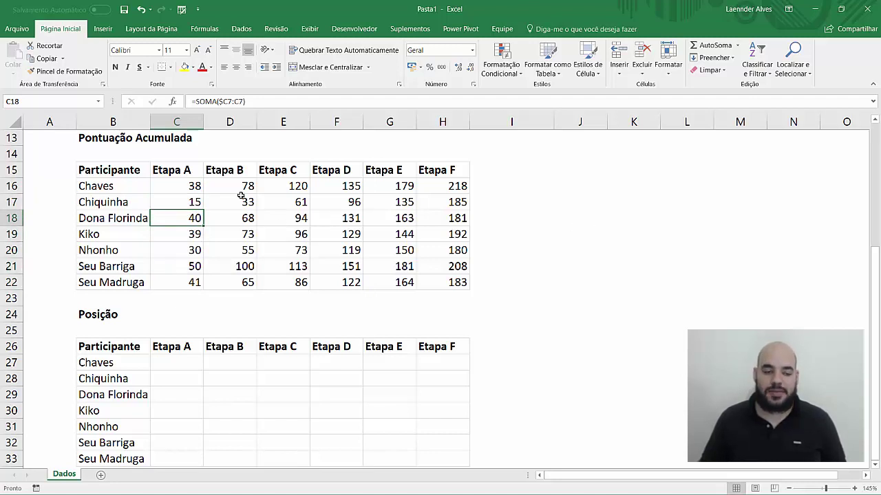
pyautogui.click(177, 186)
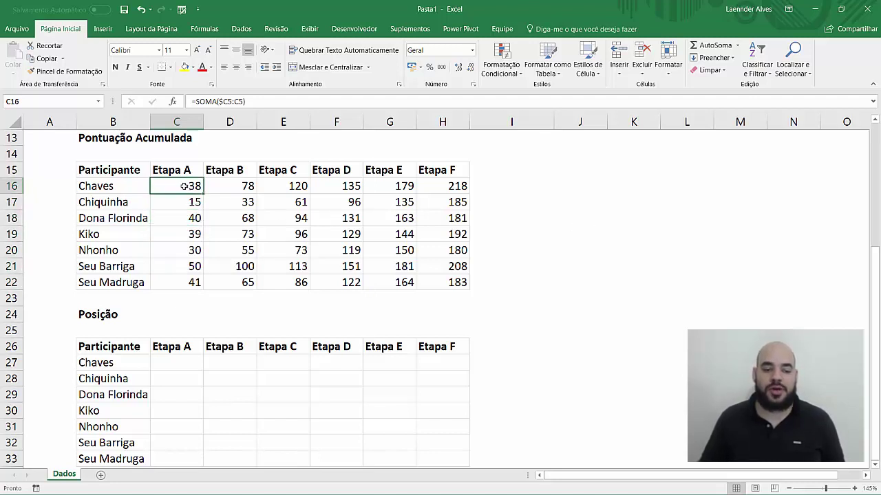
pyautogui.moveTo(184, 186); pyautogui.dragTo(177, 278)
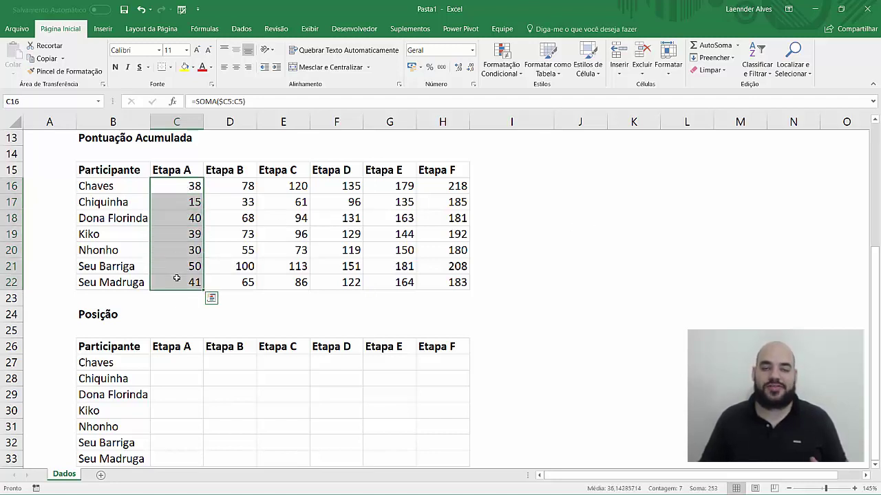
# - In C27 enter =ORDEM.EQ(C16;C16:C22) to rank Chaves's Etapa A total
pyautogui.click(172, 362)
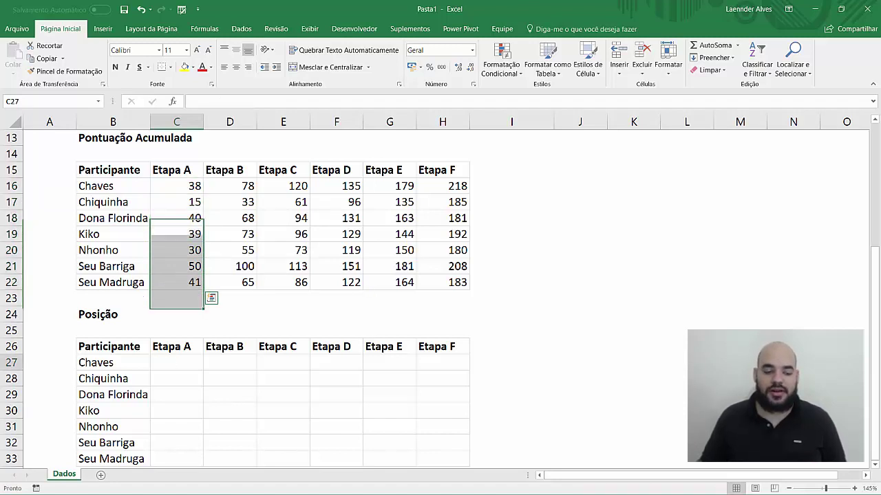
pyautogui.write('=OR')
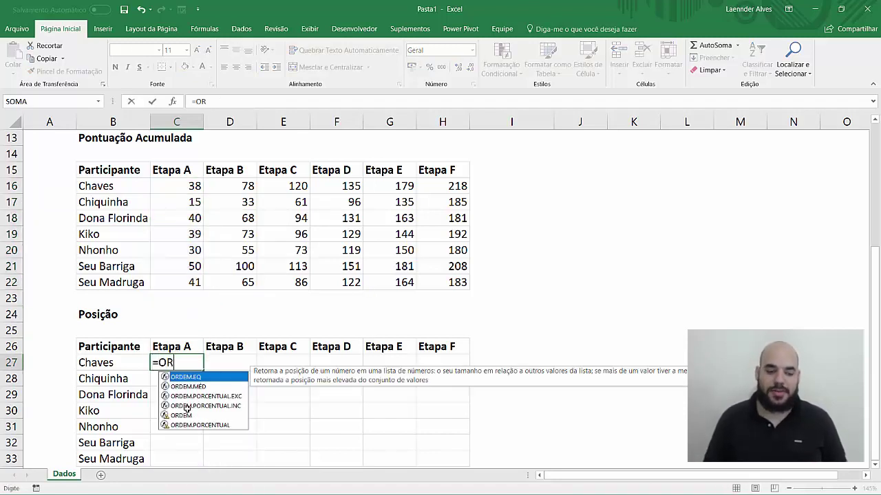
pyautogui.press('Tab')
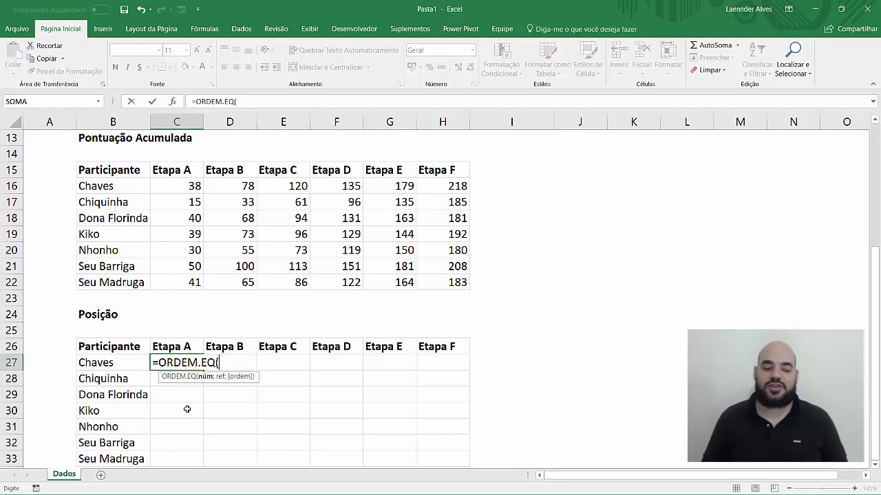
pyautogui.press('BackSpace')
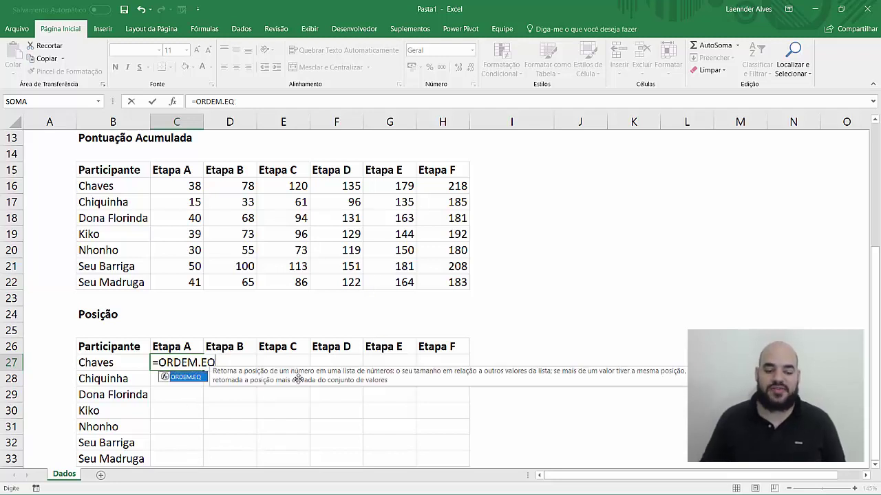
pyautogui.write('(')
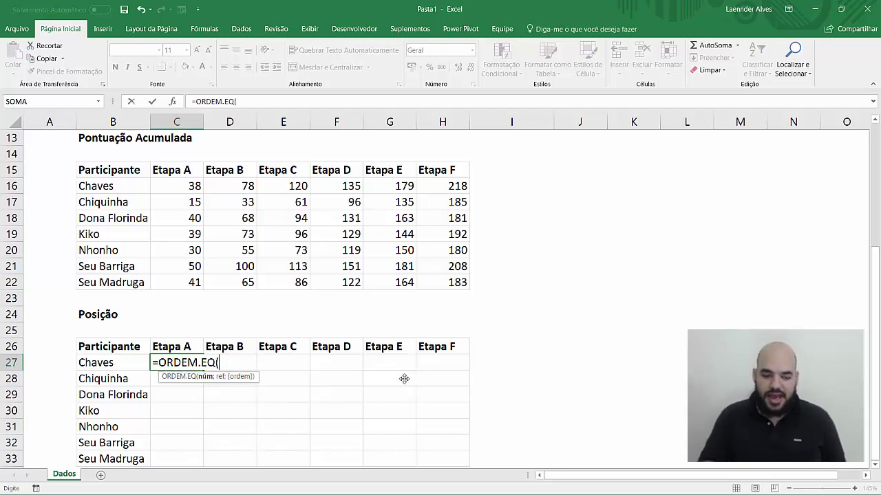
pyautogui.click(184, 183)
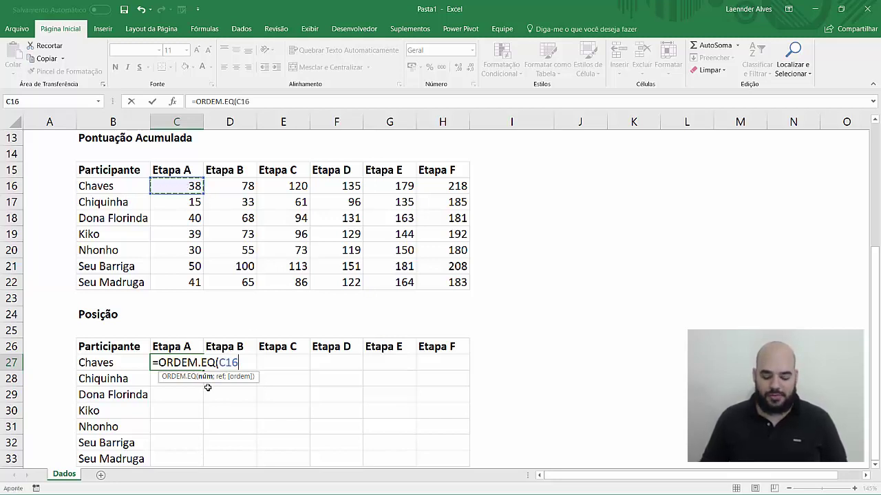
pyautogui.write(';')
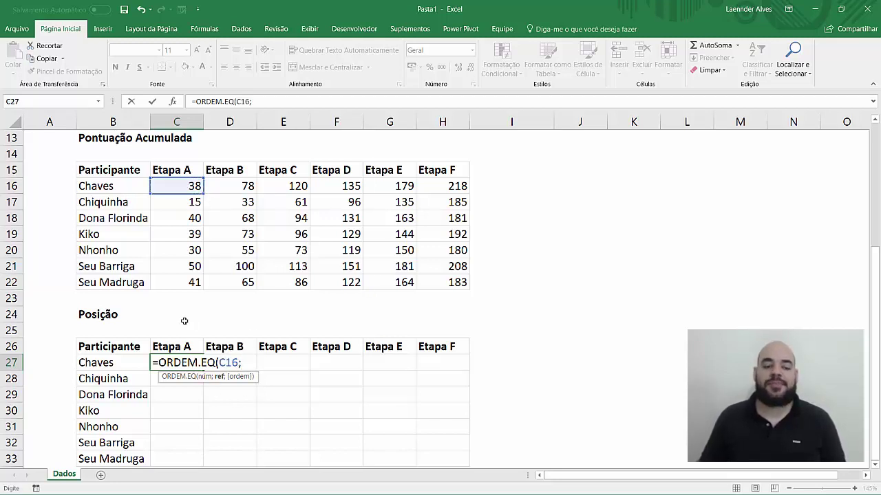
pyautogui.moveTo(179, 281); pyautogui.dragTo(176, 186)
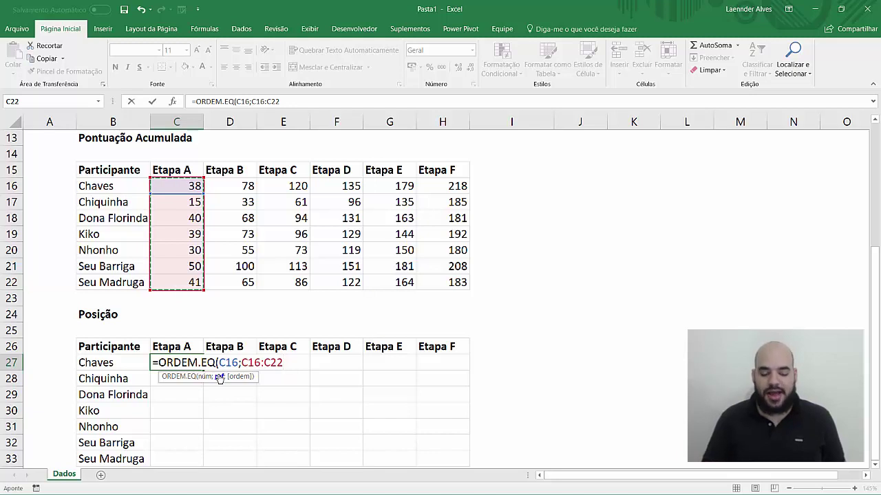
pyautogui.write(')')
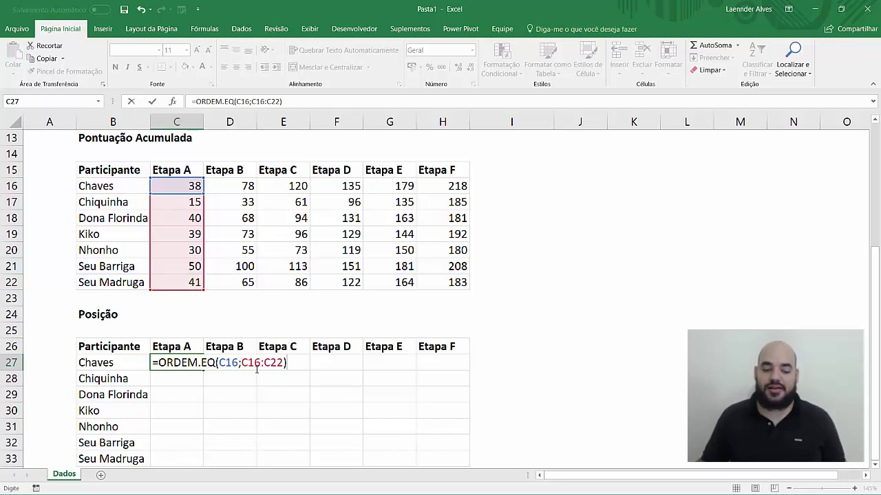
# - Lock the ranking range rows as C$16:C$22 and commit, ranking Chaves 5th
pyautogui.moveTo(243, 363); pyautogui.dragTo(283, 363)
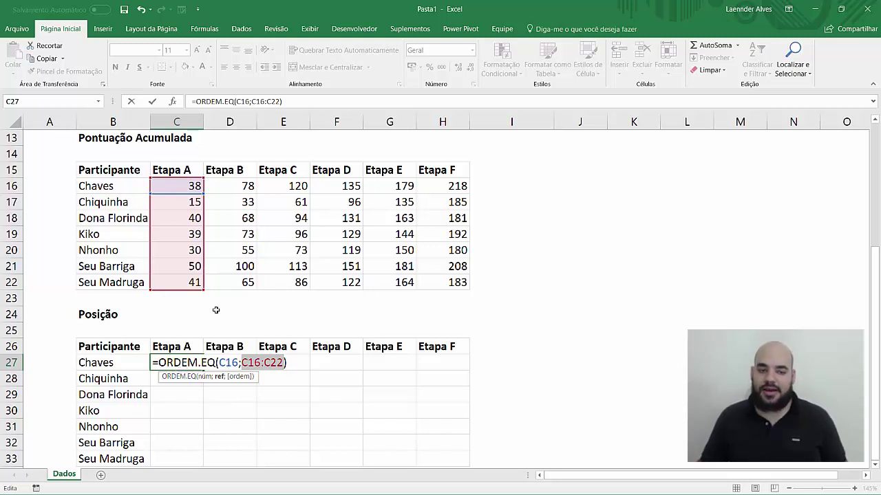
pyautogui.moveTo(202, 203); pyautogui.dragTo(229, 210)
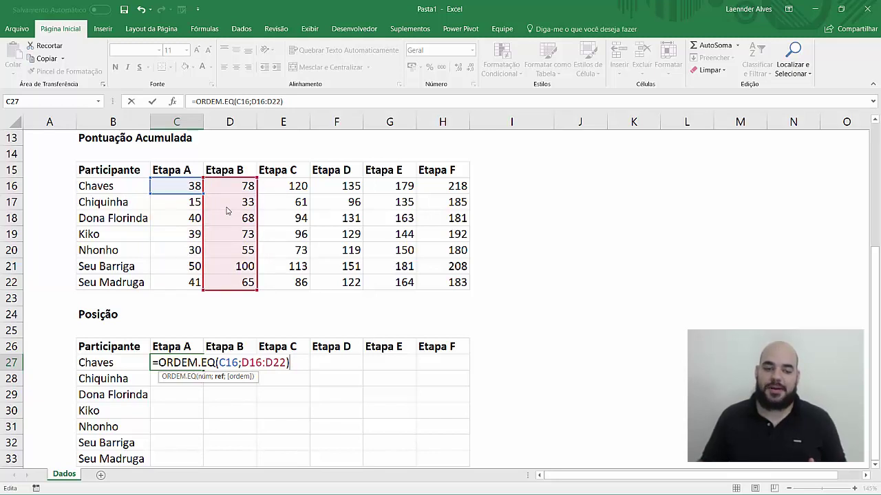
pyautogui.moveTo(206, 204); pyautogui.dragTo(193, 202)
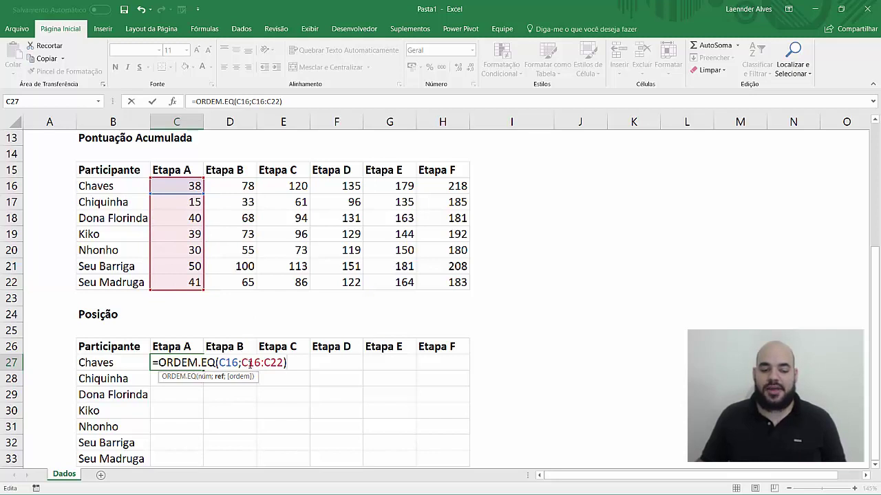
pyautogui.moveTo(245, 363); pyautogui.dragTo(255, 363)
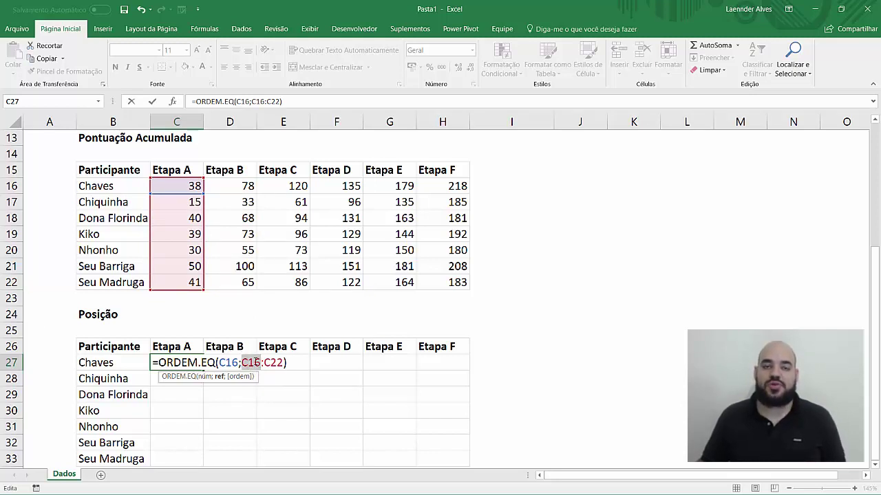
pyautogui.press('F4')
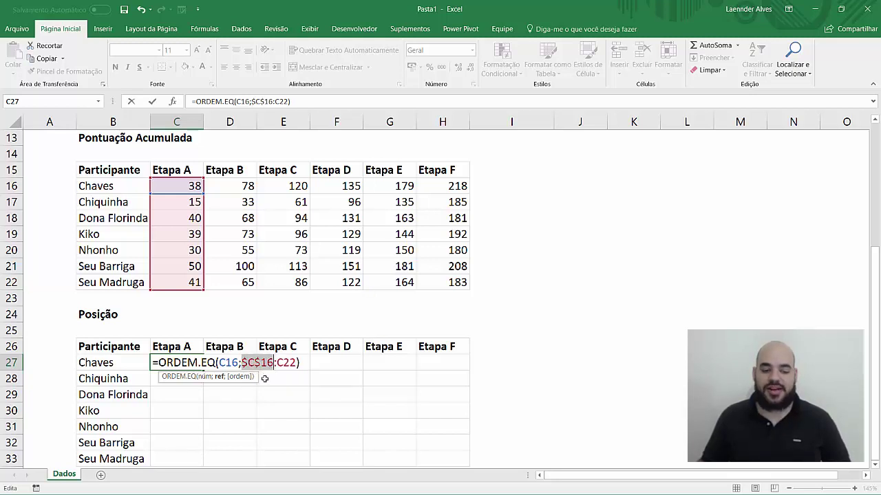
pyautogui.press('F4')
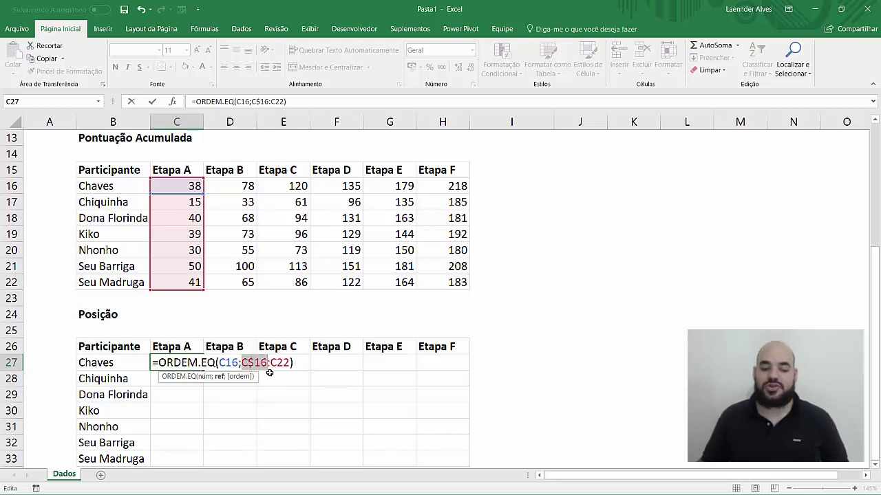
pyautogui.moveTo(270, 363); pyautogui.dragTo(291, 363)
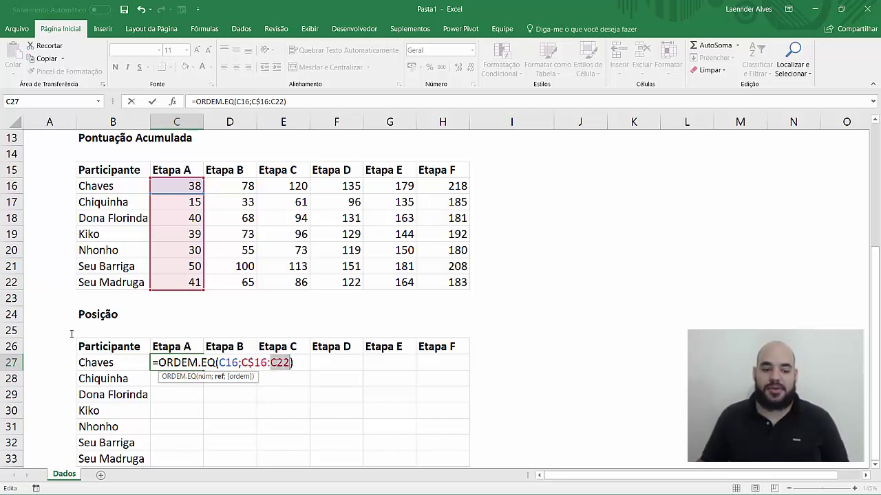
pyautogui.press('F4')
pyautogui.press('F4')
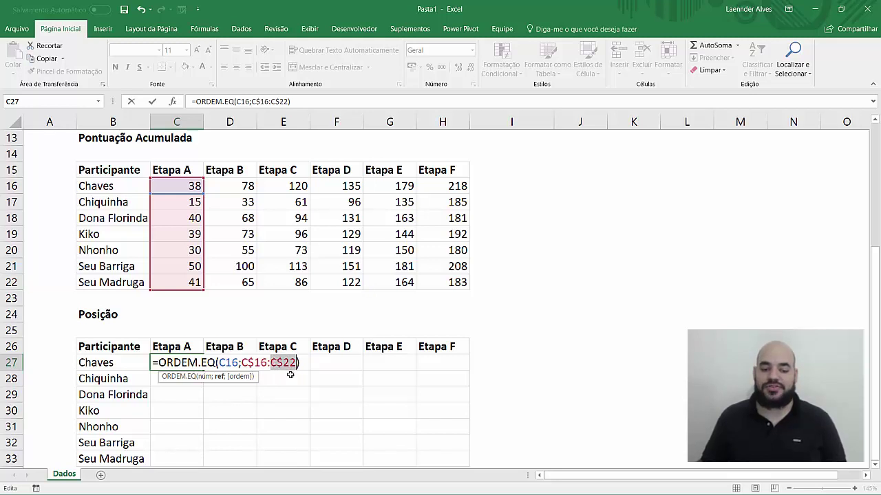
pyautogui.press('Return')
# - Copy the C27 rank formula into the whole Posição table C27:H33
pyautogui.click(189, 367)
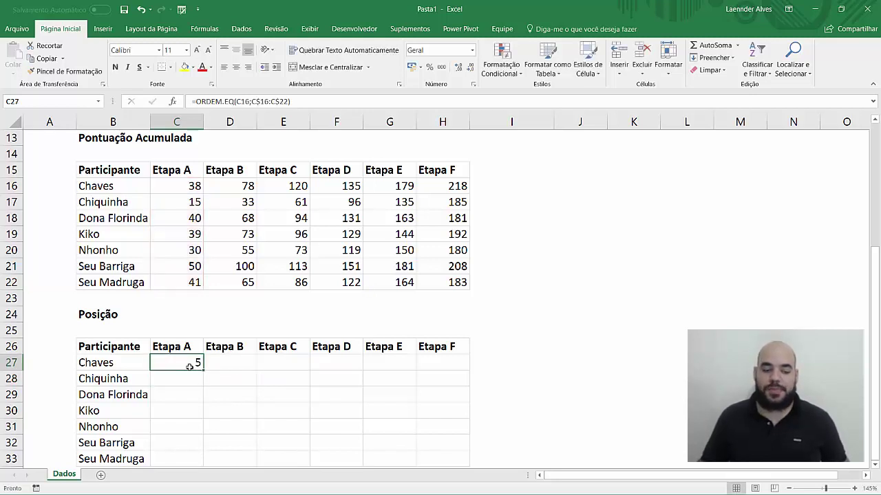
pyautogui.hotkey('ctrl', 'c')
pyautogui.moveTo(189, 366); pyautogui.dragTo(363, 451)
pyautogui.moveTo(406, 463); pyautogui.dragTo(442, 461)
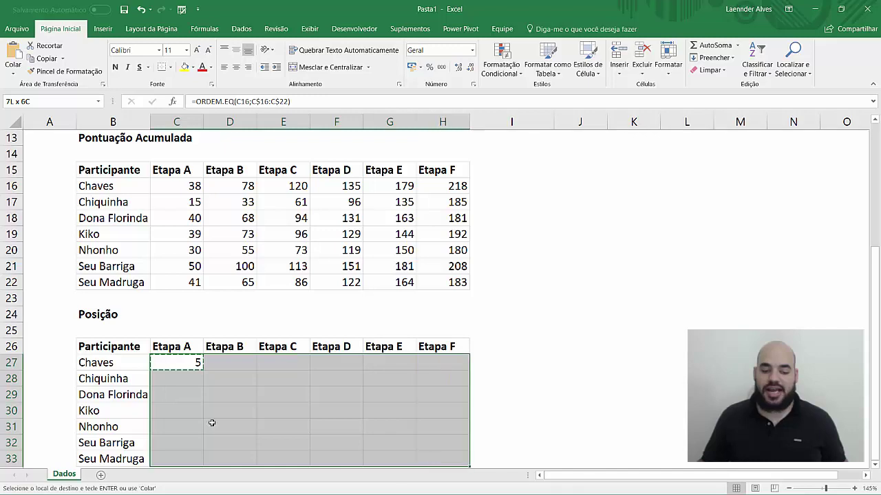
pyautogui.scroll(-1, 230, 372)
pyautogui.hotkey('ctrl', 'v')
pyautogui.click(226, 355)
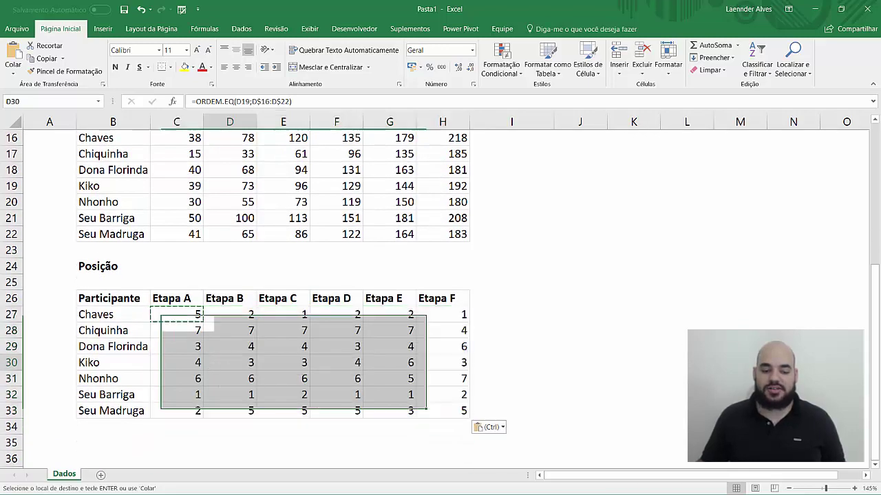
pyautogui.scroll(1, 206, 331)
pyautogui.scroll(-1, 189, 310)
pyautogui.press('Escape')
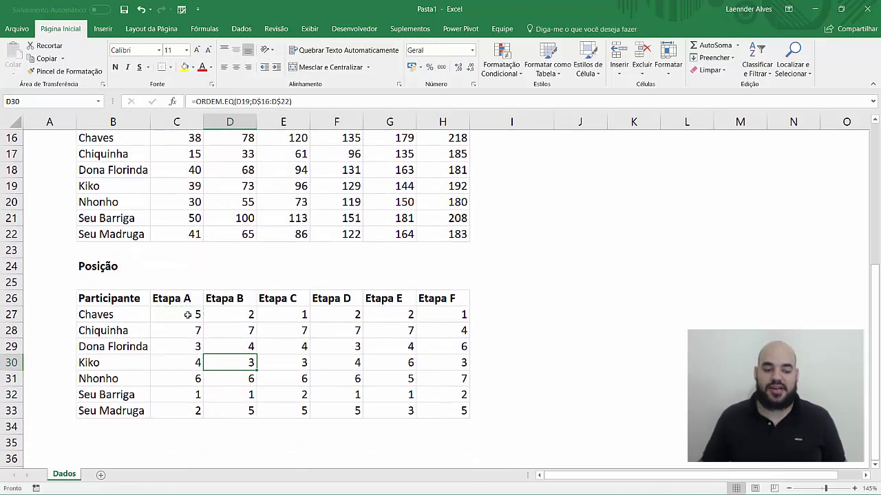
# - Review the Etapa A cumulative SOMA formulas and the Chaves and Chiquinha rank formulas
pyautogui.click(183, 313)
pyautogui.scroll(2, 193, 367)
pyautogui.scroll(-1, 177, 201)
pyautogui.click(179, 187)
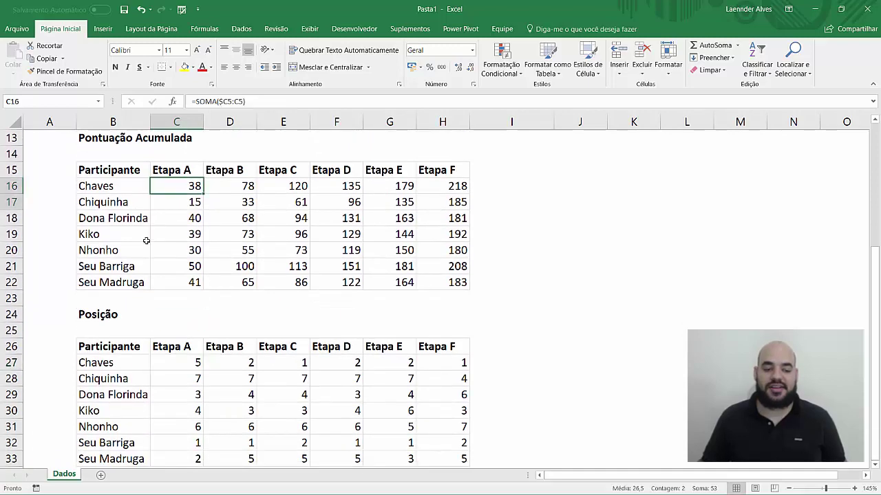
pyautogui.moveTo(176, 191); pyautogui.dragTo(189, 280)
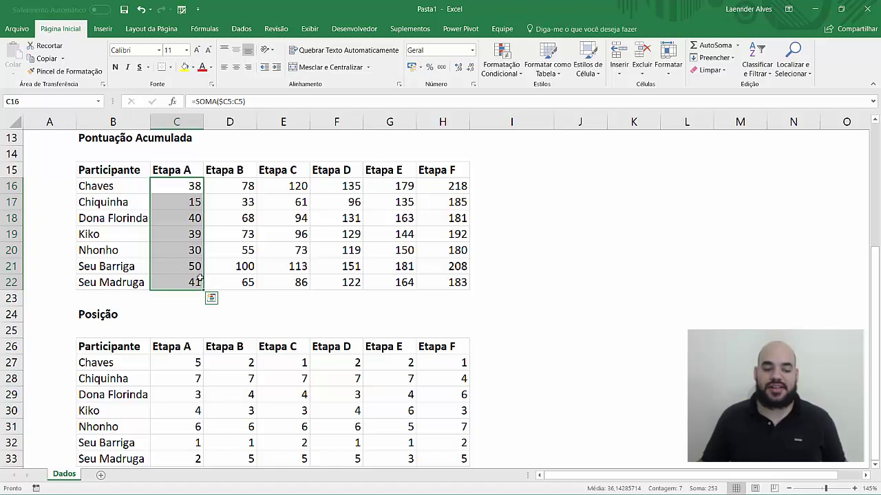
pyautogui.click(195, 274)
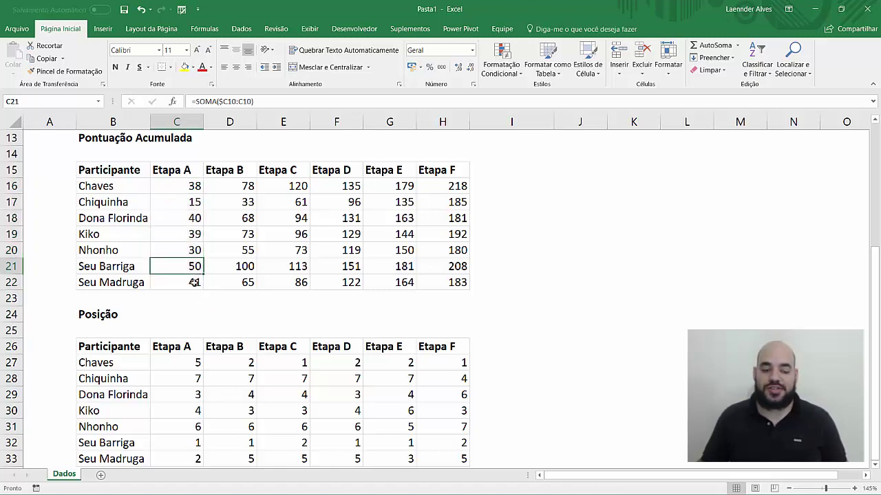
pyautogui.click(192, 276)
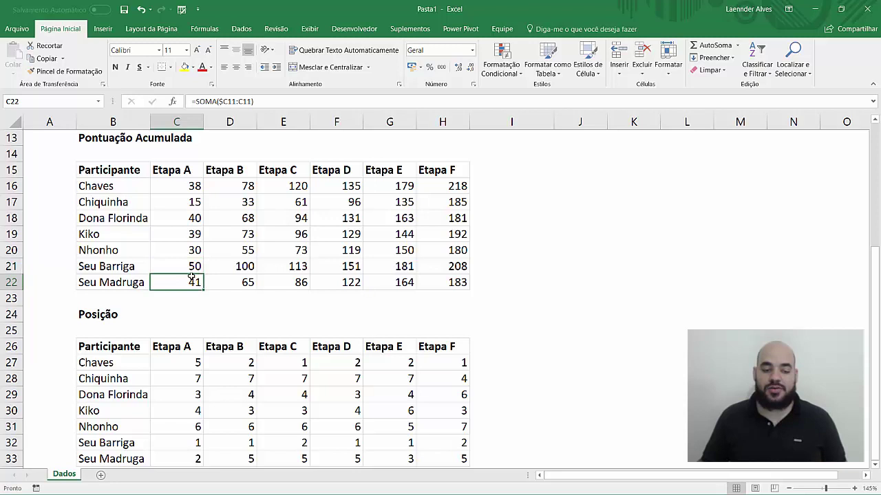
pyautogui.click(194, 234)
pyautogui.click(192, 220)
pyautogui.click(182, 186)
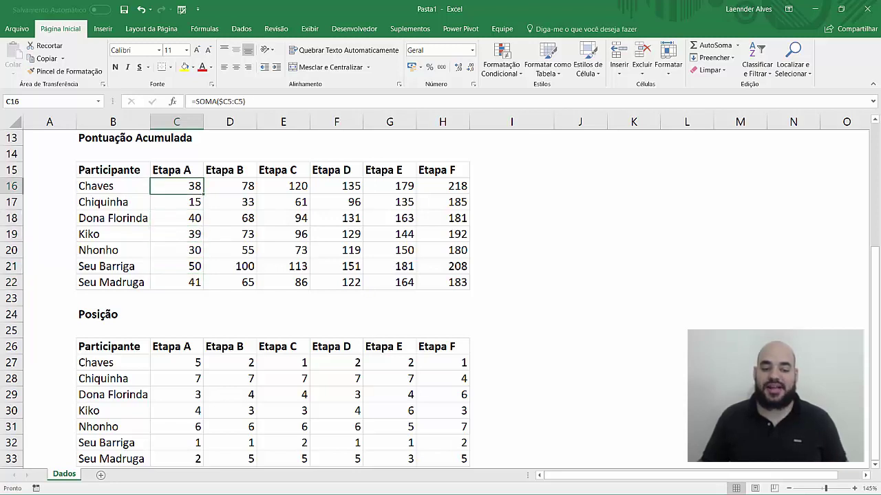
pyautogui.click(192, 377)
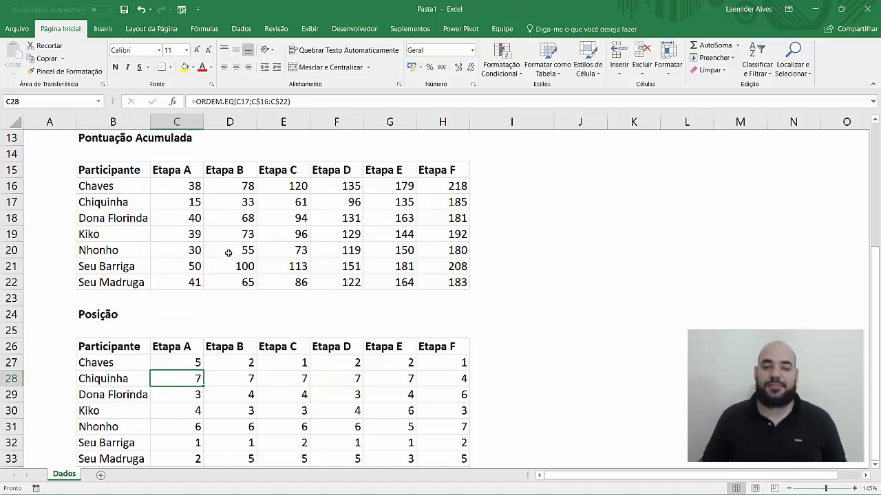
pyautogui.click(187, 357)
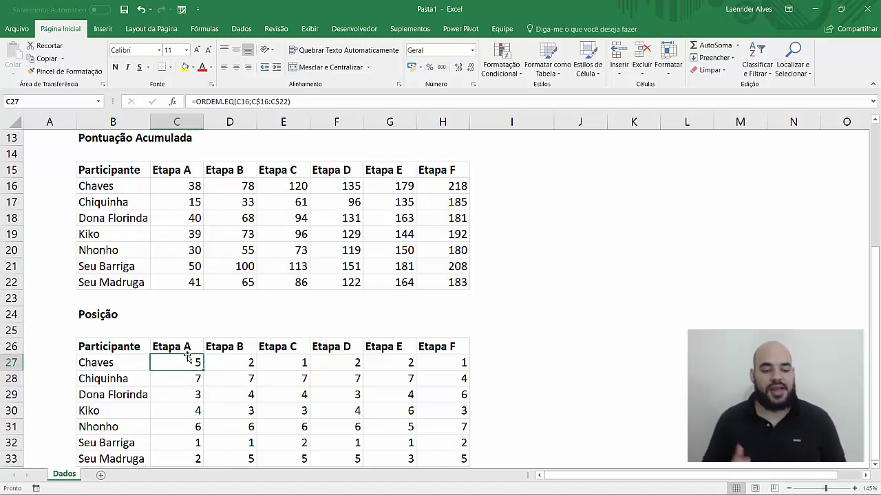
# - Try a 0 sort-order argument in the Chaves rank formula, then recommit it unchanged
pyautogui.doubleClick(188, 355)
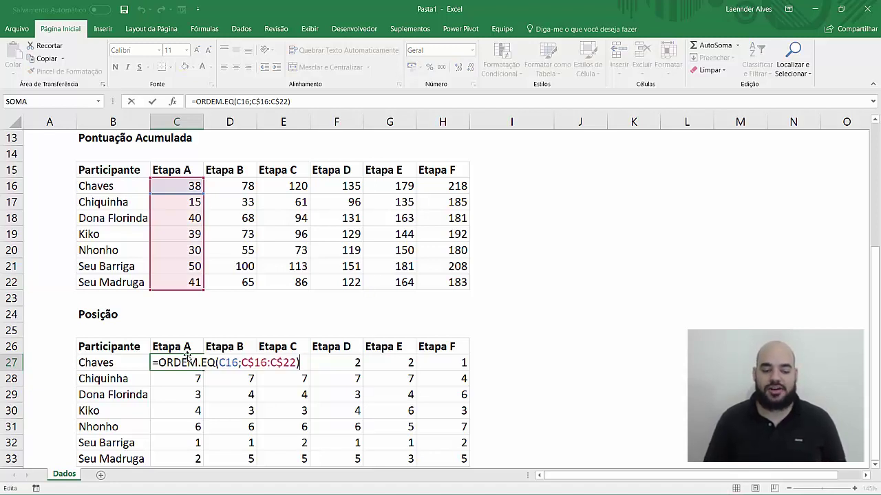
pyautogui.press('BackSpace')
pyautogui.write(';')
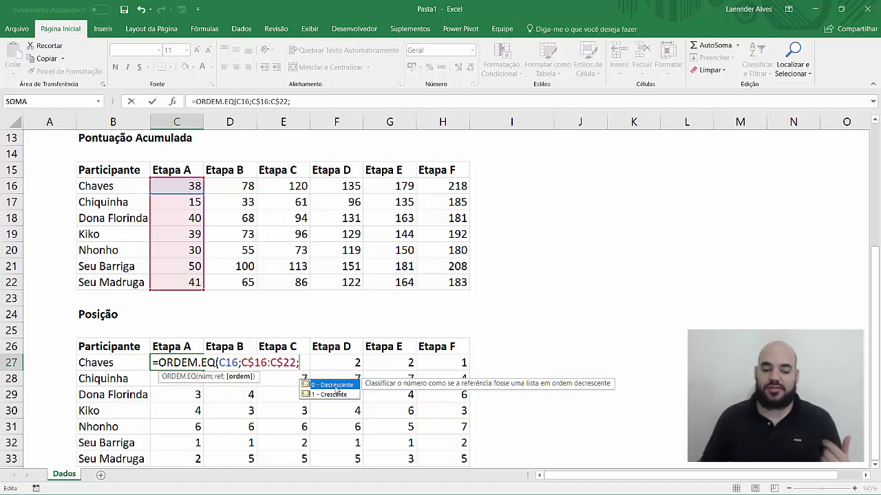
pyautogui.write('0')
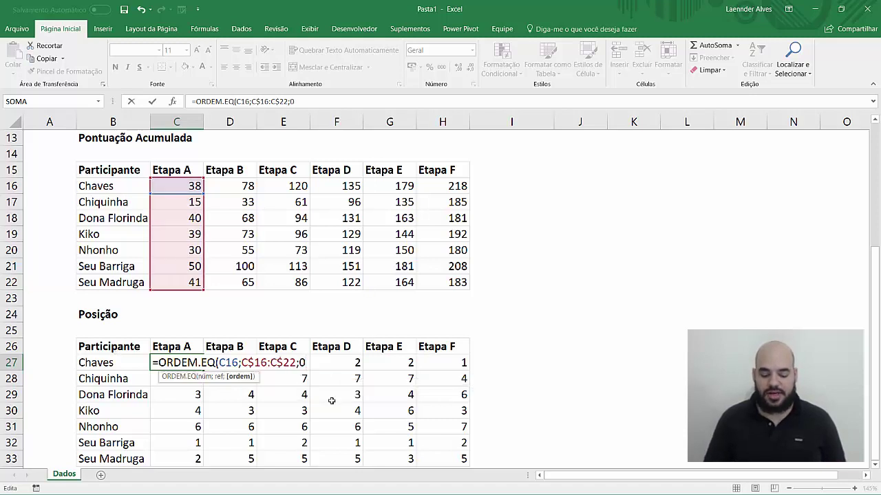
pyautogui.press('BackSpace')
pyautogui.press('BackSpace')
pyautogui.press('BackSpace')
pyautogui.write(')')
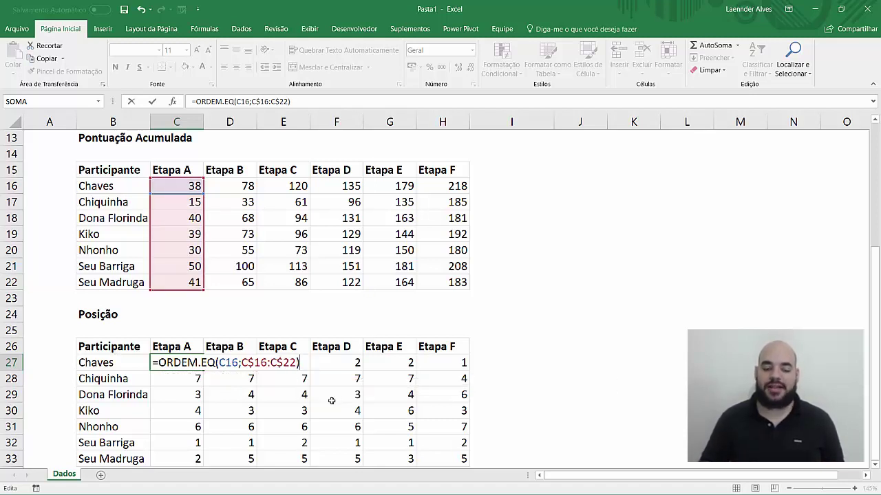
pyautogui.press('Return')
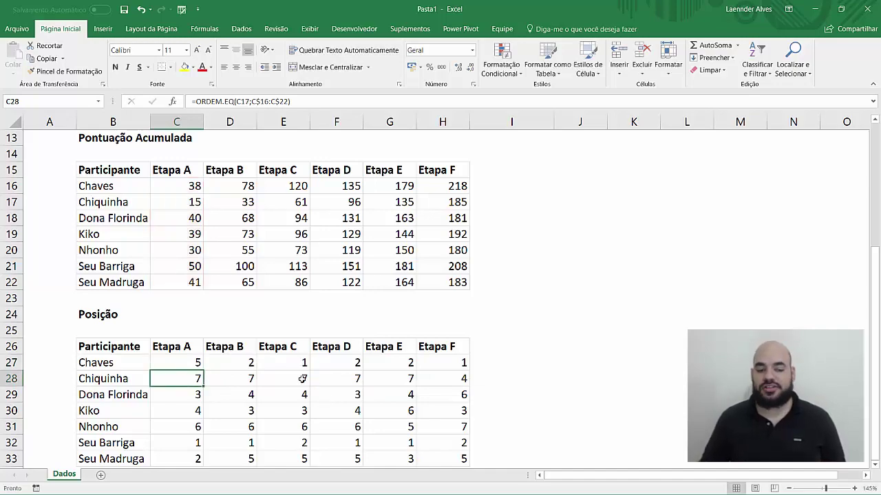
pyautogui.scroll(4, 299, 365)
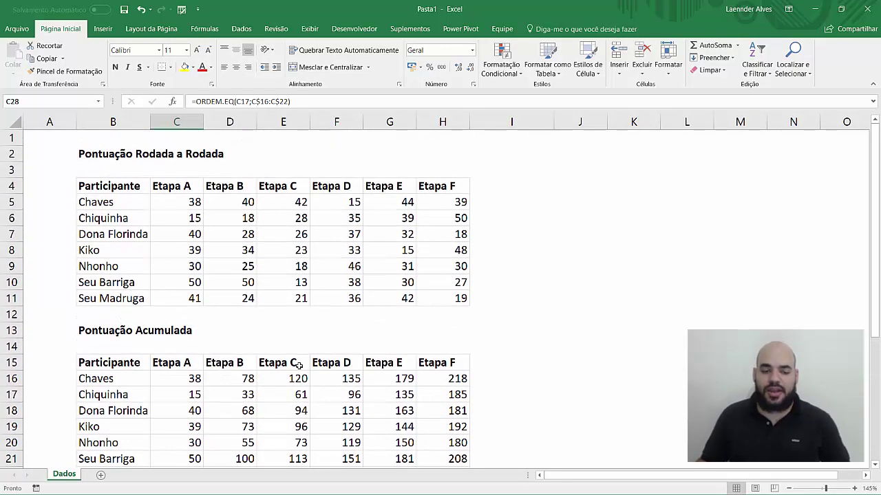
# - Insert a Linha com Marcadores chart from the Posição table B26:H33
pyautogui.scroll(-1, 299, 365)
pyautogui.scroll(-2, 296, 361)
pyautogui.scroll(-2, 292, 354)
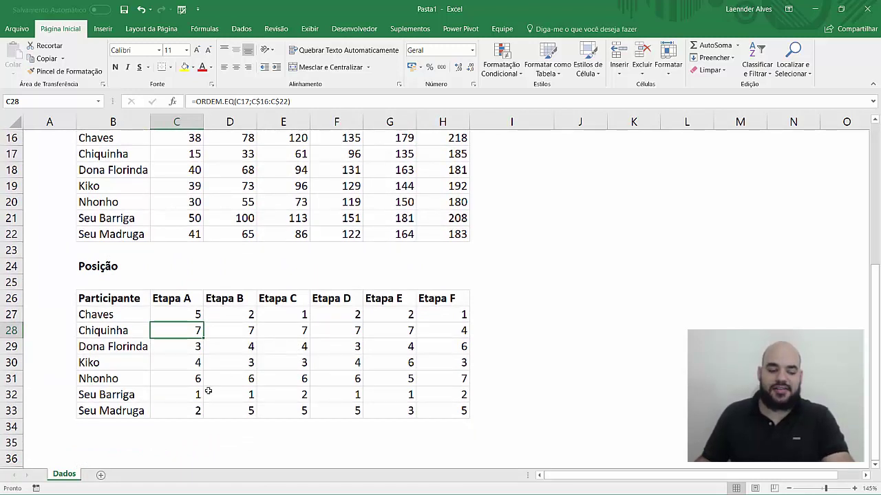
pyautogui.moveTo(124, 301); pyautogui.dragTo(468, 413)
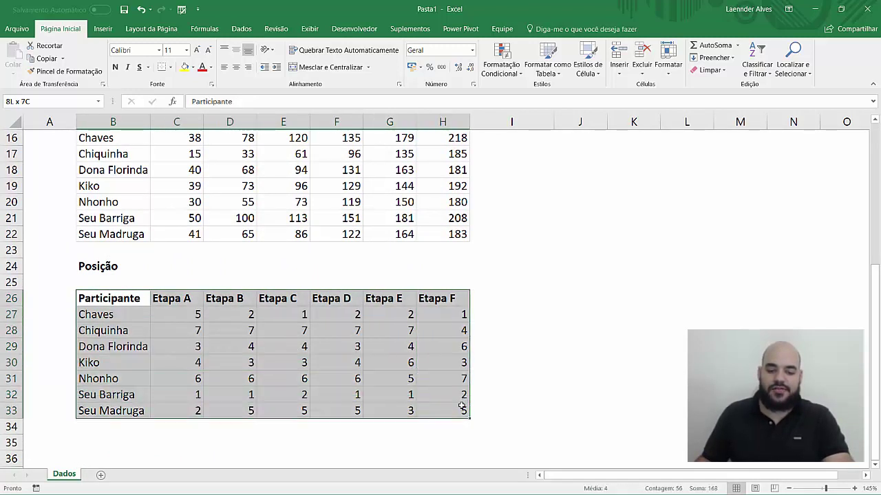
pyautogui.click(102, 29)
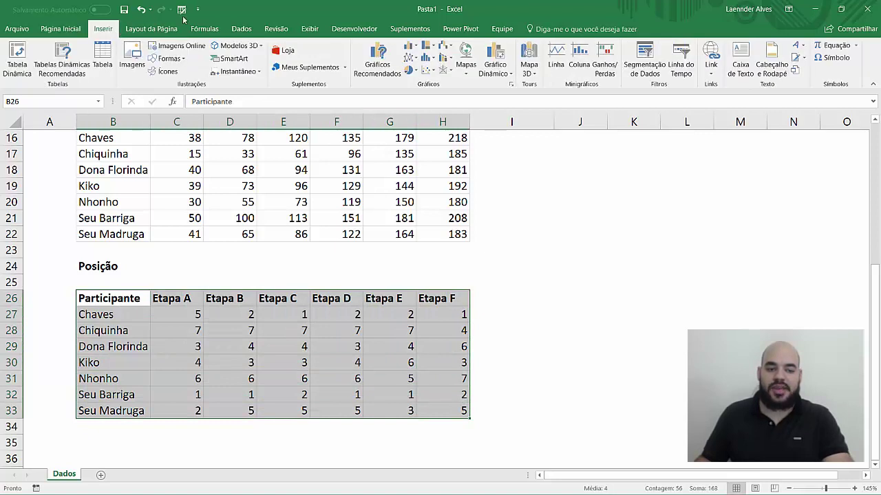
pyautogui.click(410, 58)
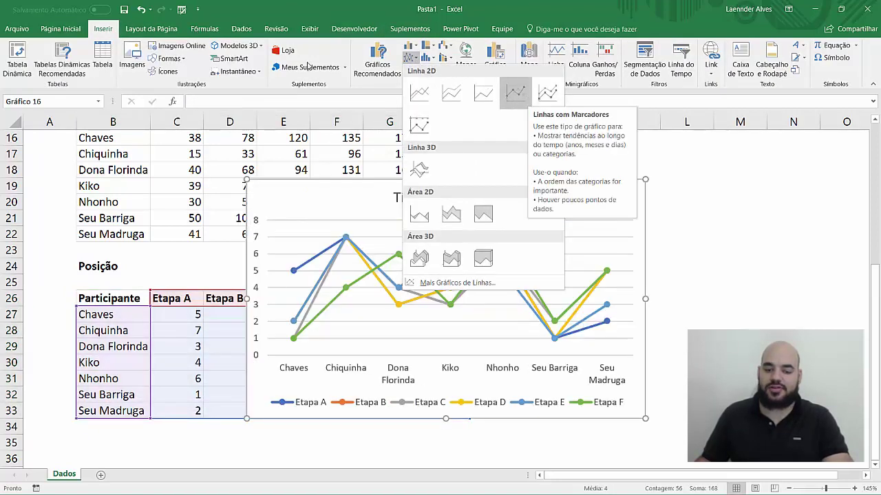
pyautogui.click(527, 101)
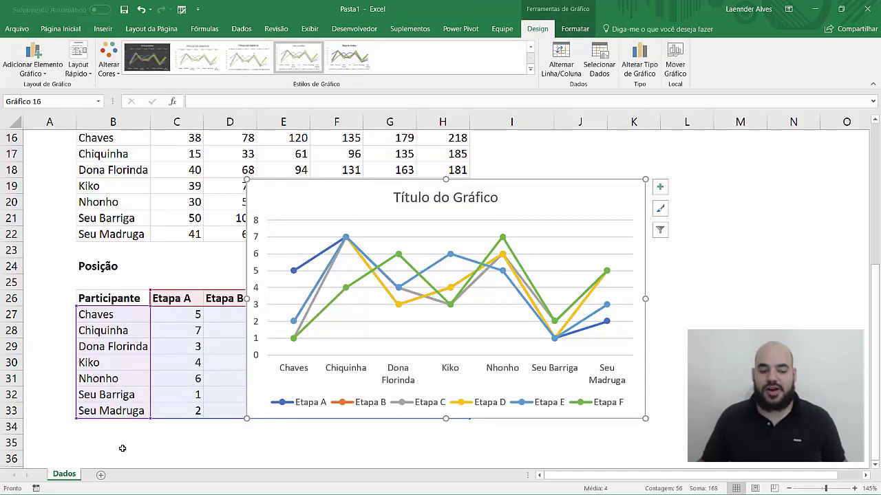
# - Move the chart onto a new sheet, Planilha3
pyautogui.press('Delete')
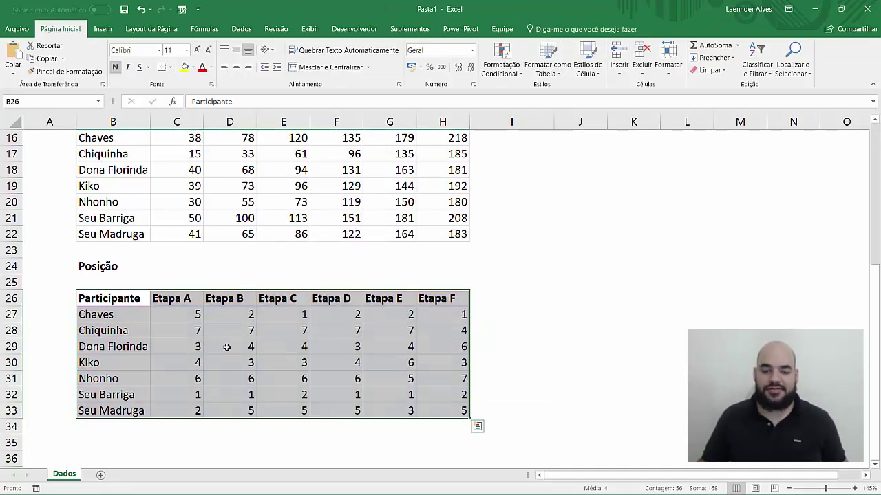
pyautogui.click(100, 476)
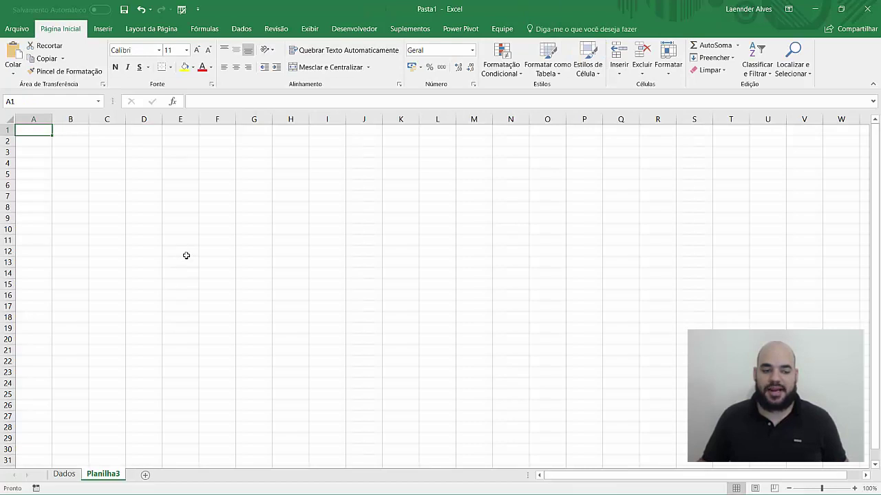
pyautogui.hotkey('ctrl', 'v')
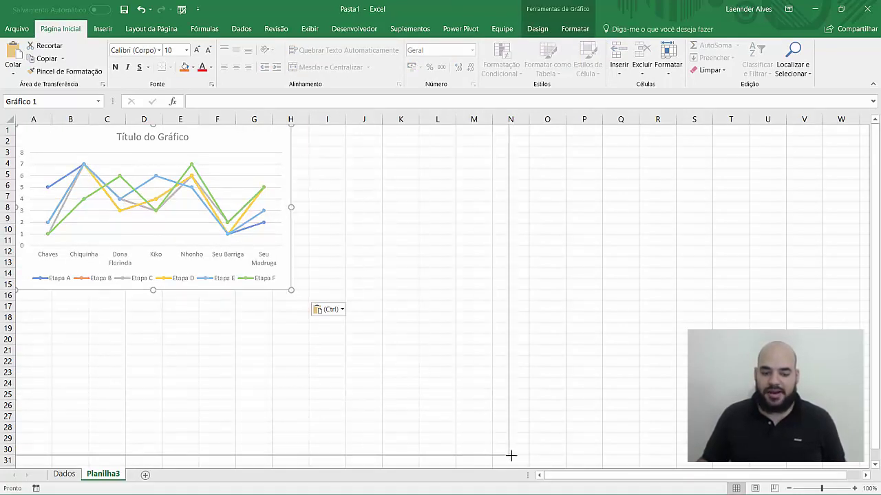
# - Enlarge the rank chart to span roughly columns A–O and rows 1–31
pyautogui.moveTo(290, 290); pyautogui.dragTo(566, 463)
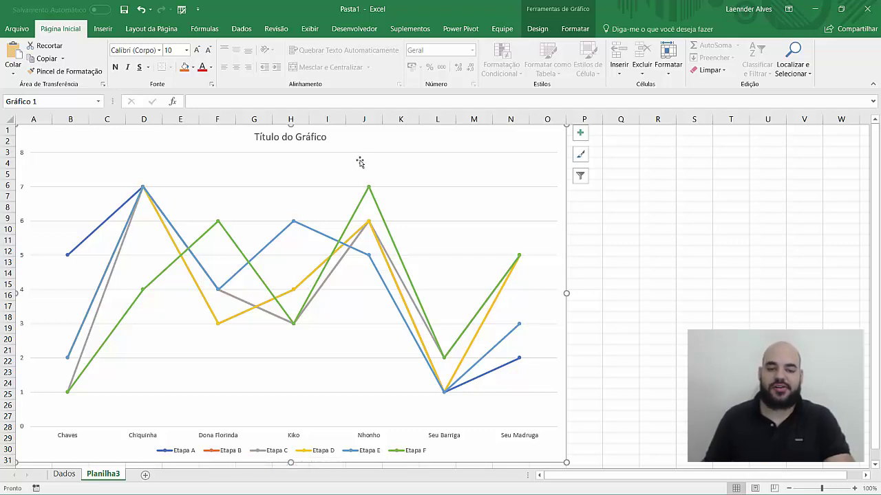
pyautogui.click(536, 28)
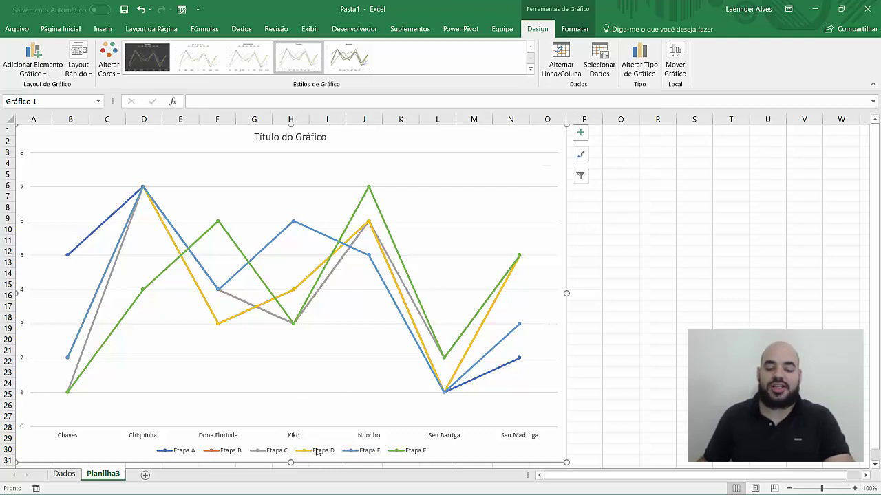
# - Apply Alternar Linha/Coluna so each participant gets one line across Etapa A–F
pyautogui.click(561, 69)
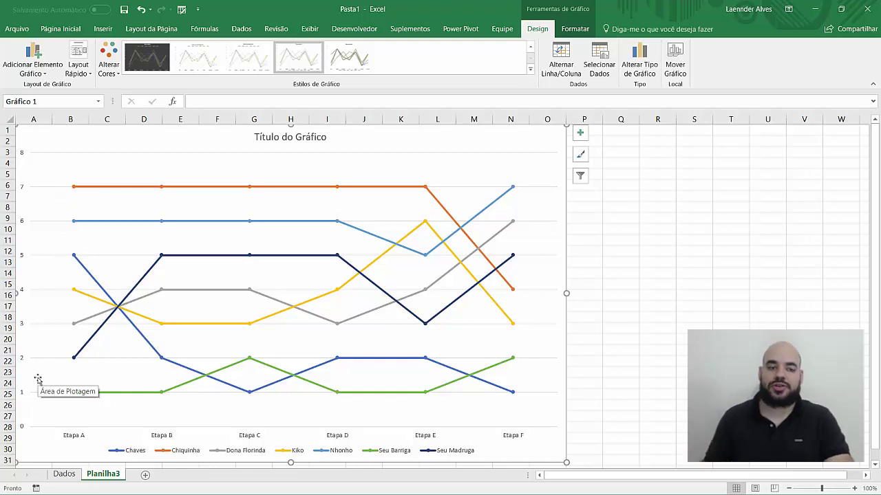
# - Open the Formatar Eixo pane for the chart's vertical rank axis
pyautogui.rightClick(20, 189)
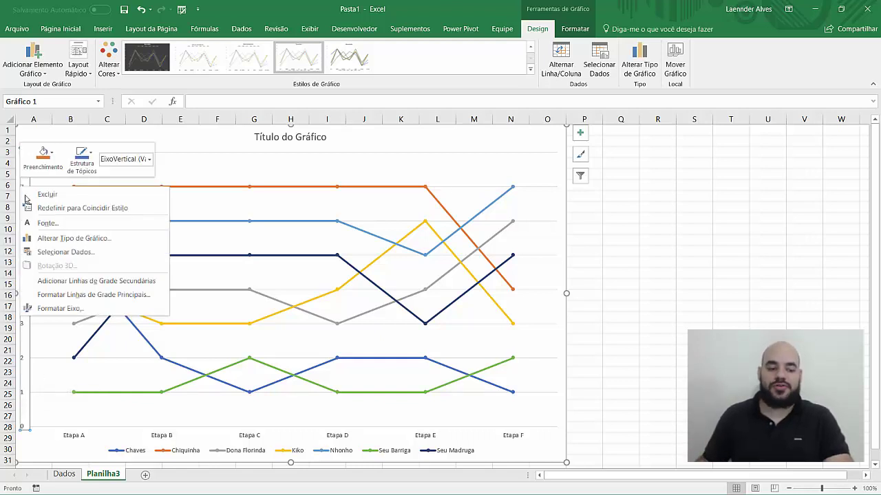
pyautogui.press('Escape')
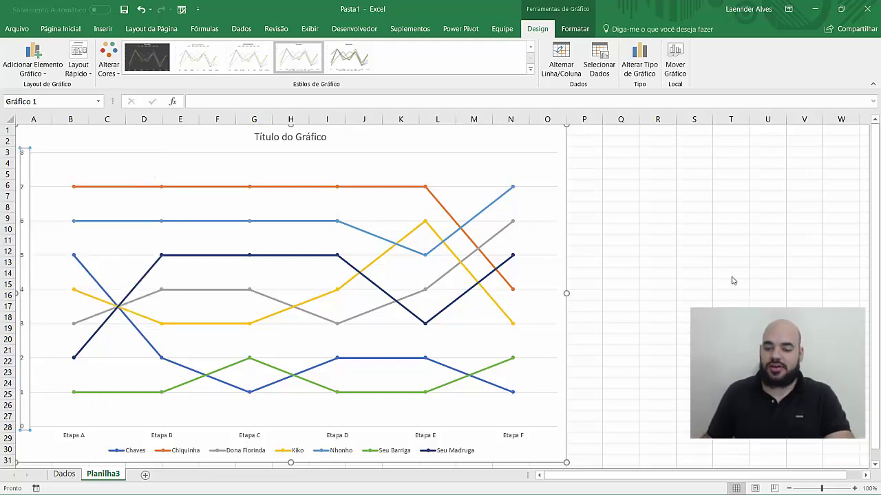
pyautogui.doubleClick(23, 220)
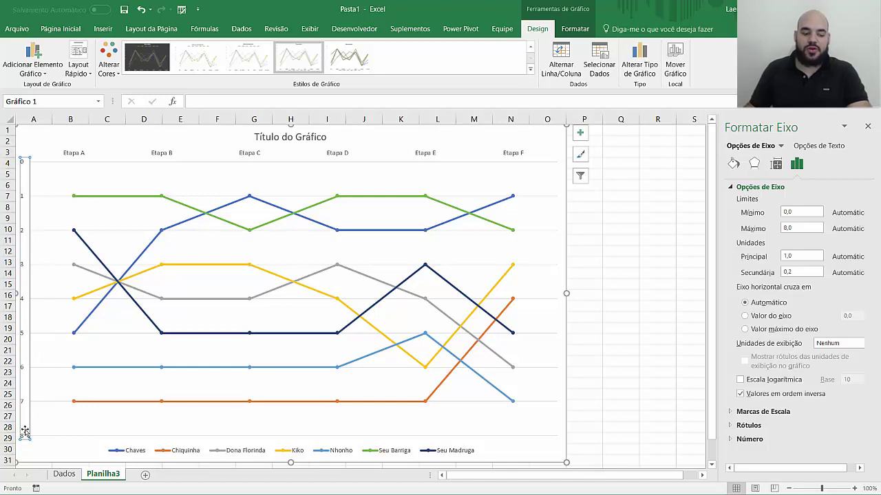
# - Open the format options for the chart's vertical rank axis
pyautogui.click(663, 196)
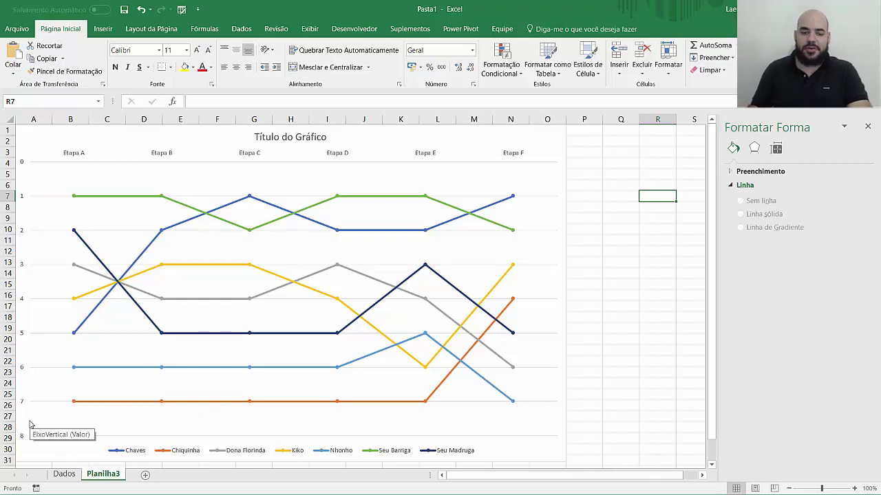
pyautogui.rightClick(20, 186)
pyautogui.click(19, 186)
pyautogui.rightClick(19, 185)
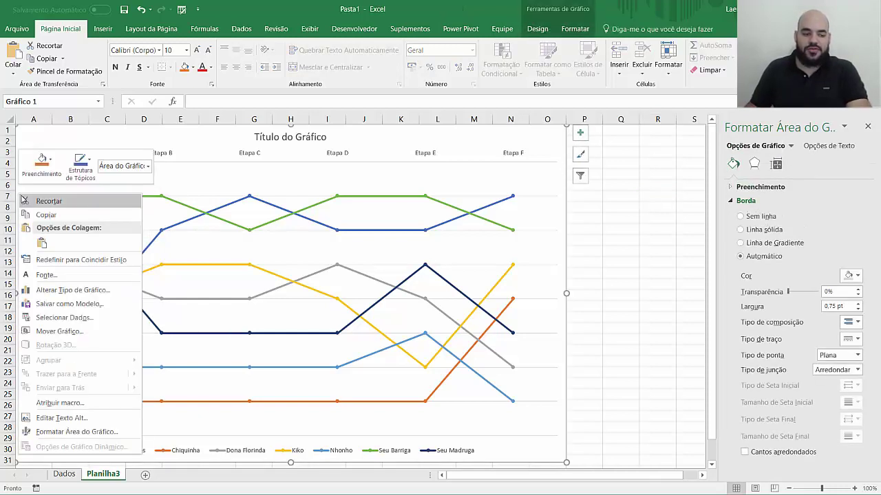
pyautogui.click(19, 186)
pyautogui.rightClick(22, 192)
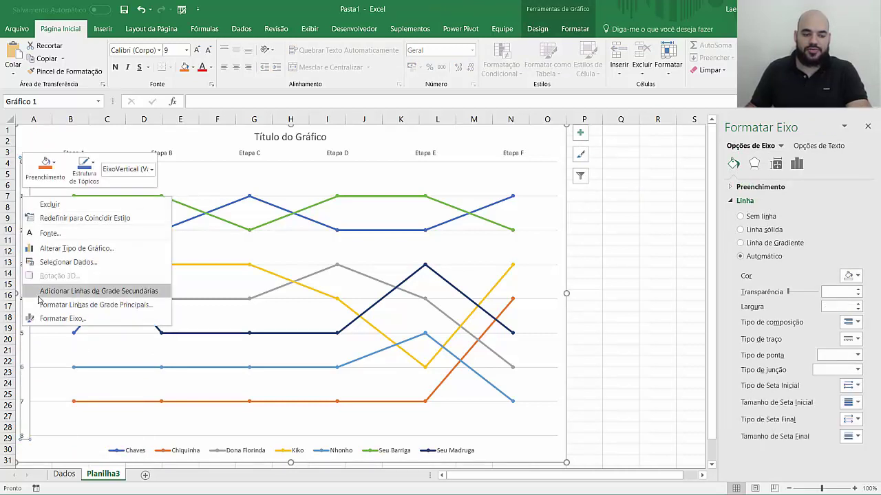
pyautogui.click(62, 319)
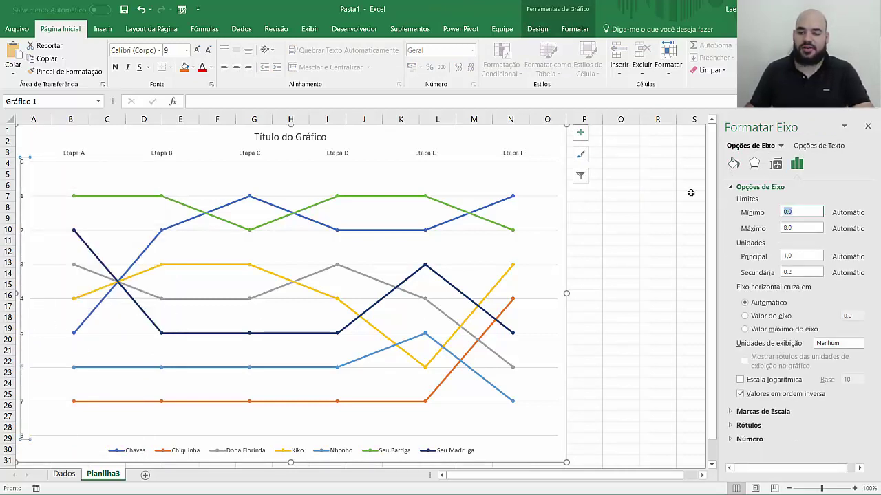
# - Try axis bounds 1 to 7, then reset the minimum to 0 and maximum to 8
pyautogui.write('1')
pyautogui.press('Tab')
pyautogui.write('7')
pyautogui.press('Return')
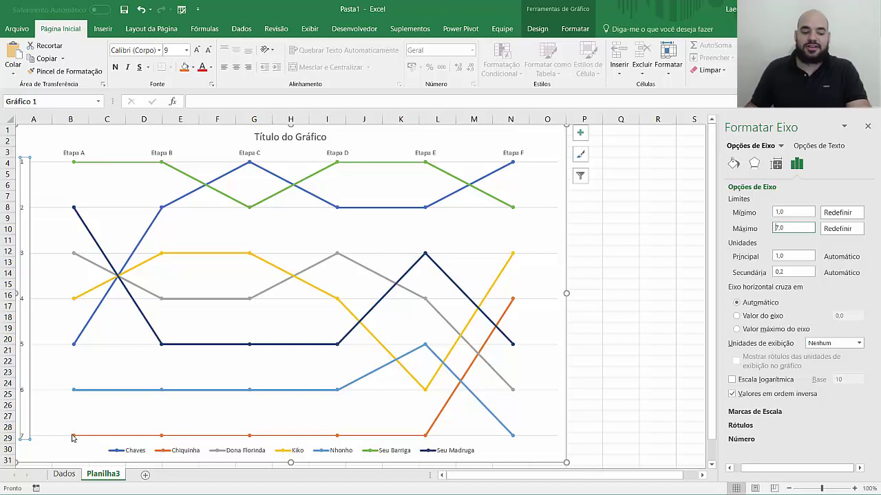
pyautogui.click(778, 212)
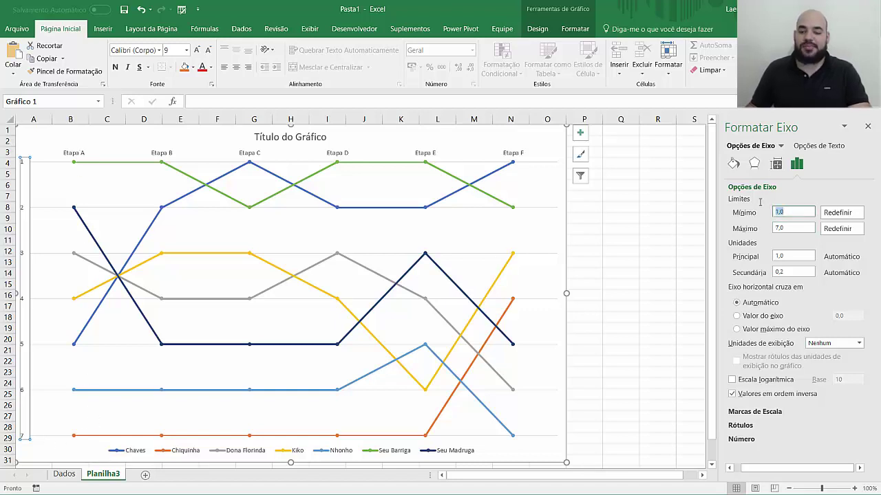
pyautogui.write('0')
pyautogui.press('Return')
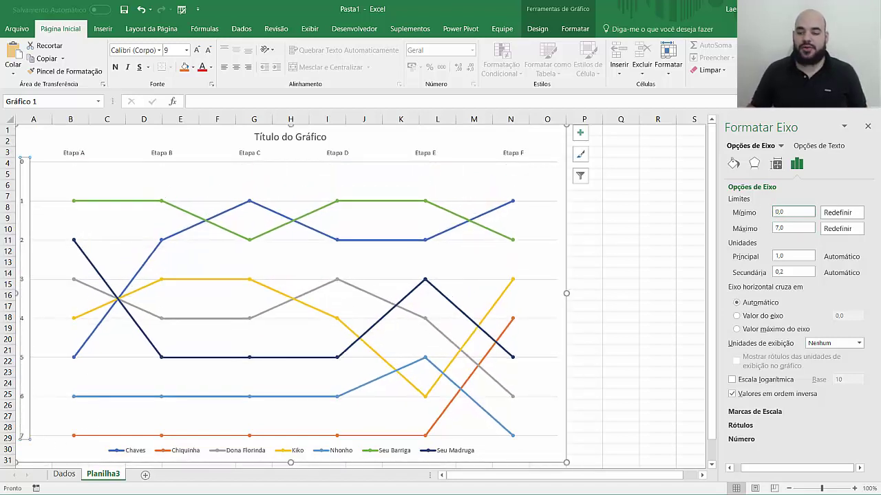
pyautogui.press('Tab')
pyautogui.write('8')
pyautogui.press('Return')
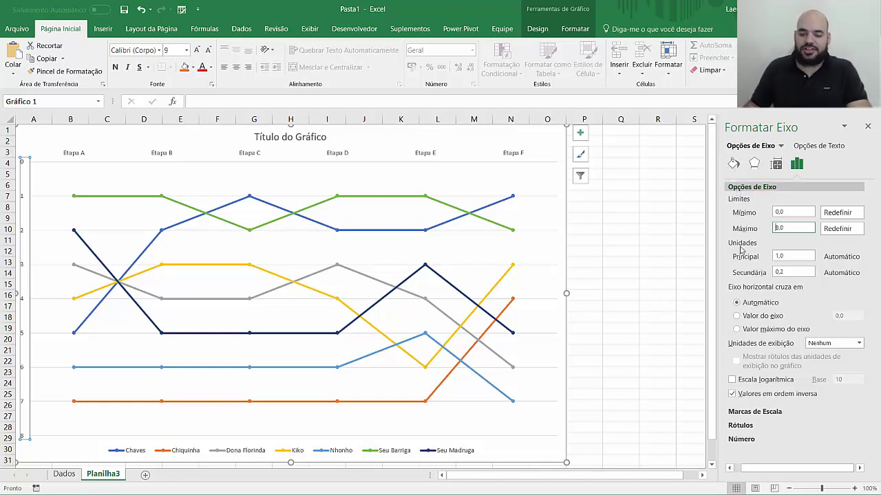
# - Apply the Personalizado number format [=0]"";[=8]"";0 to the rank axis, hiding labels 0 and 8
pyautogui.click(741, 439)
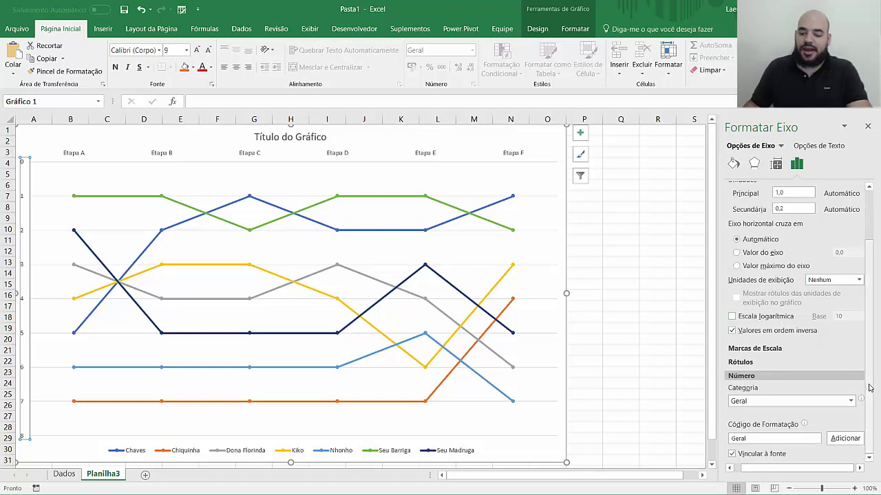
pyautogui.click(770, 399)
pyautogui.click(768, 390)
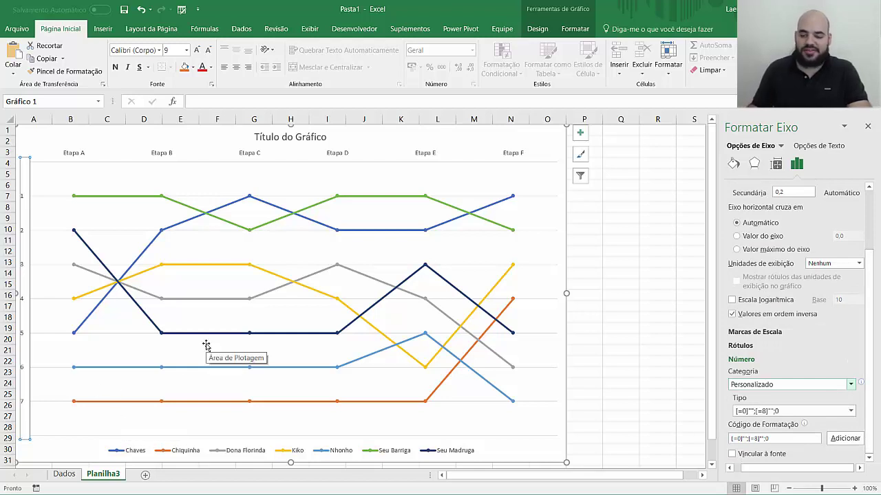
pyautogui.tripleClick(788, 439)
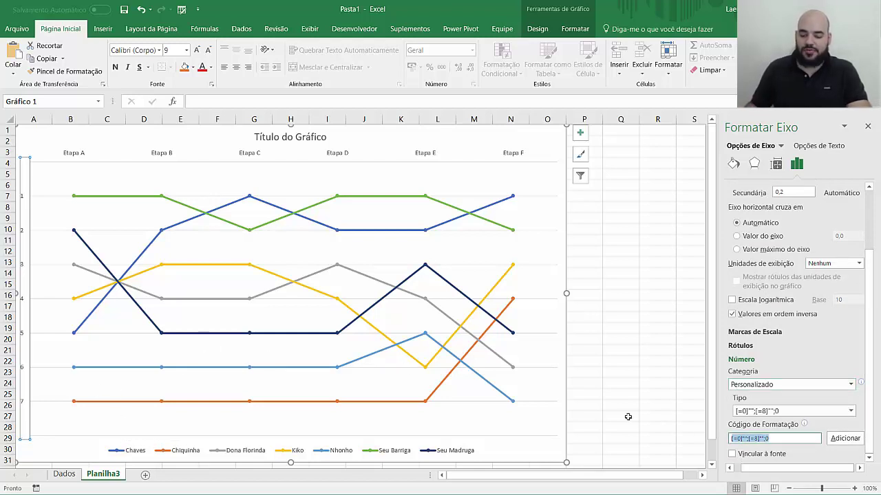
pyautogui.press('BackSpace')
pyautogui.write('[=')
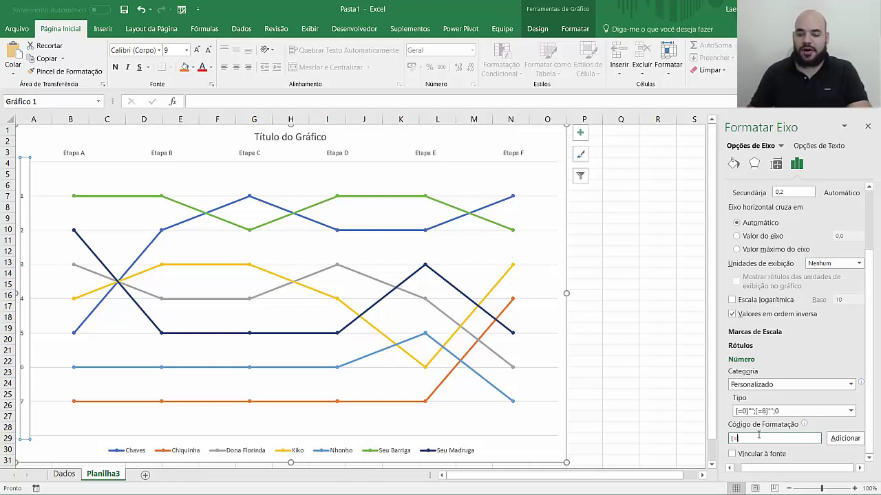
pyautogui.write('0]')
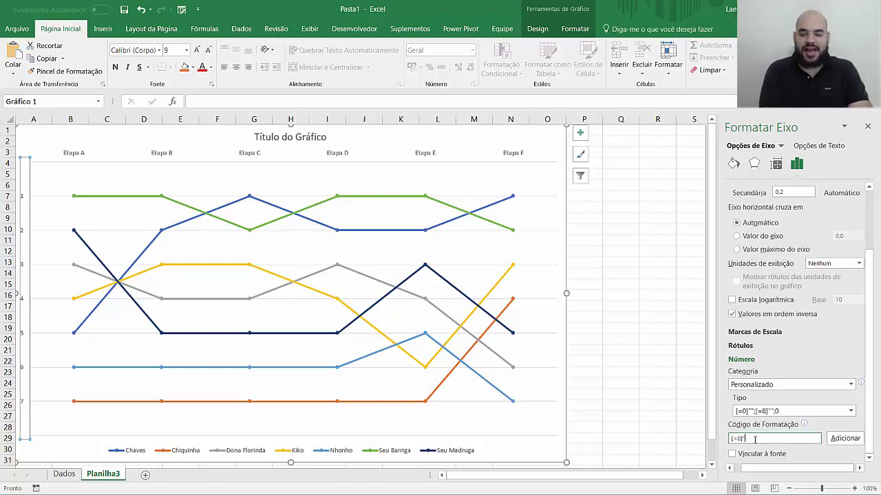
pyautogui.write('"";[=8')
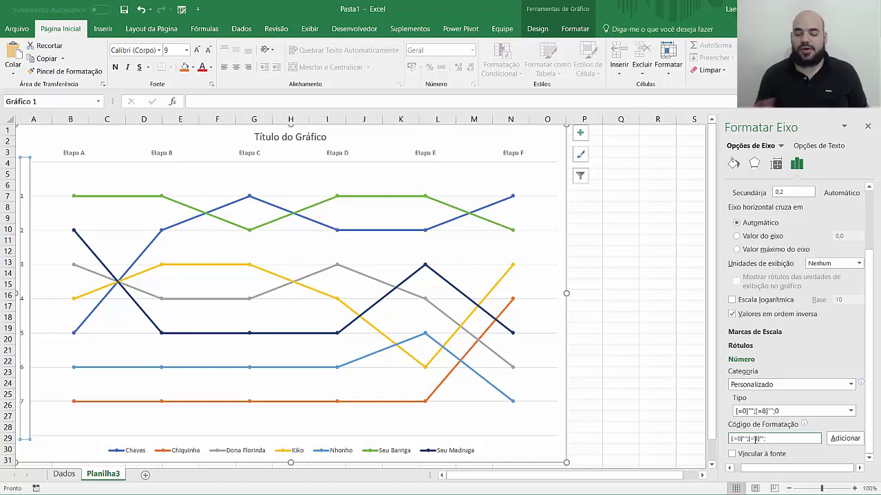
pyautogui.write(';0')
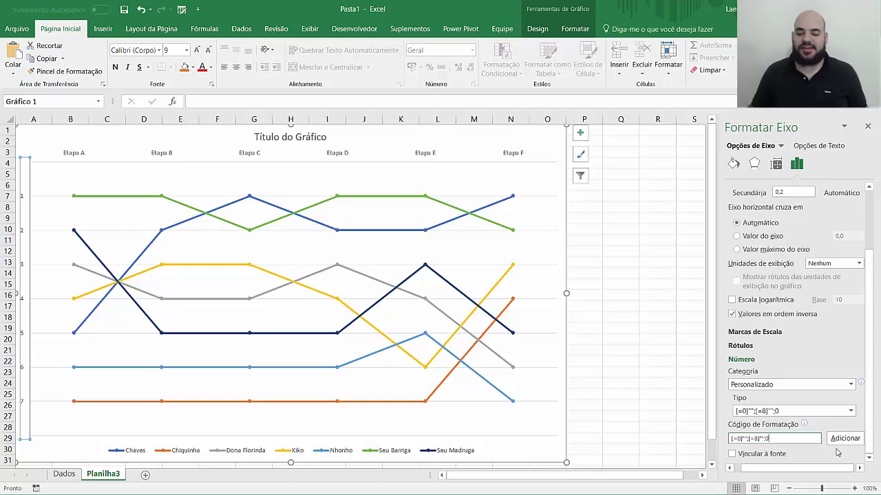
pyautogui.click(844, 440)
# - Check the chart's axis labels, then close the formatting pane and leave the chart
pyautogui.click(628, 210)
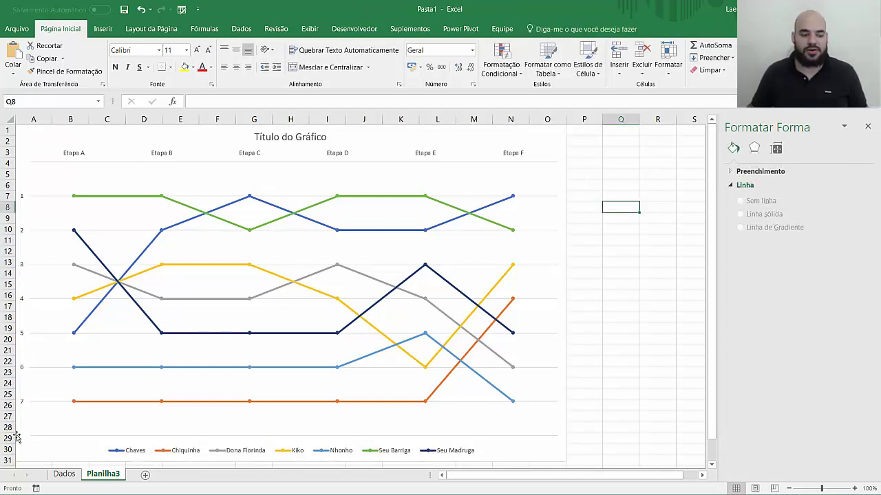
pyautogui.click(71, 435)
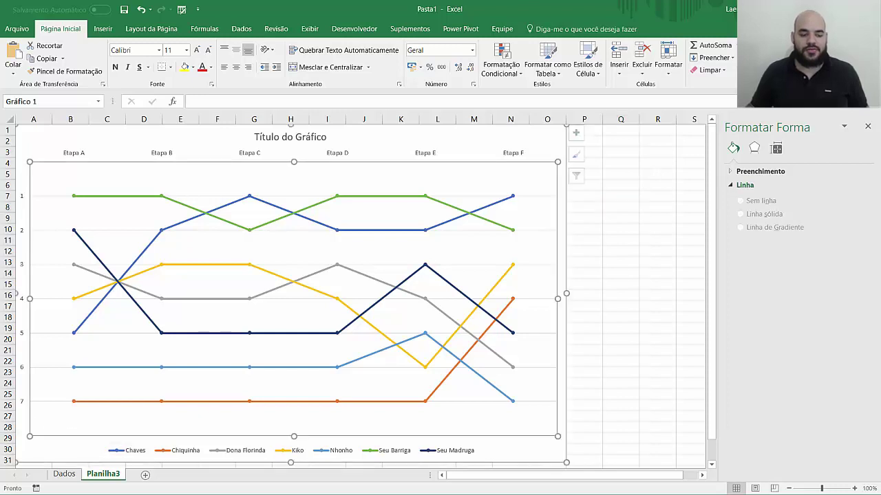
pyautogui.click(55, 402)
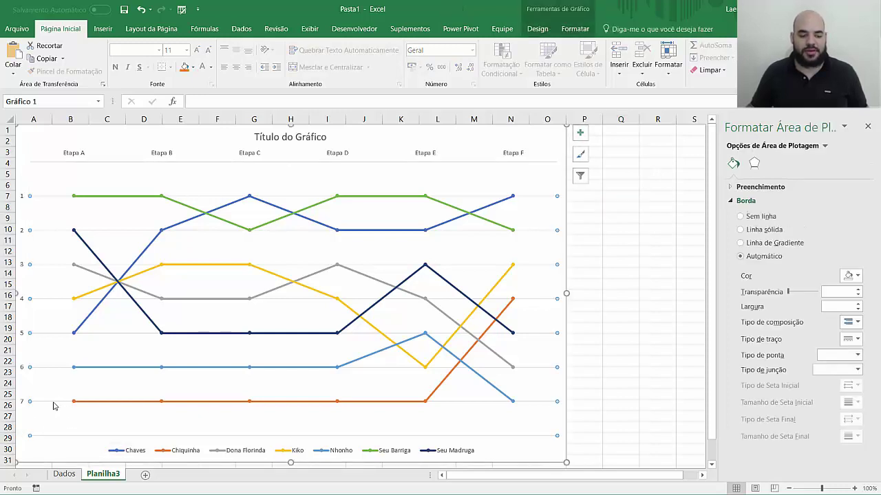
pyautogui.click(56, 402)
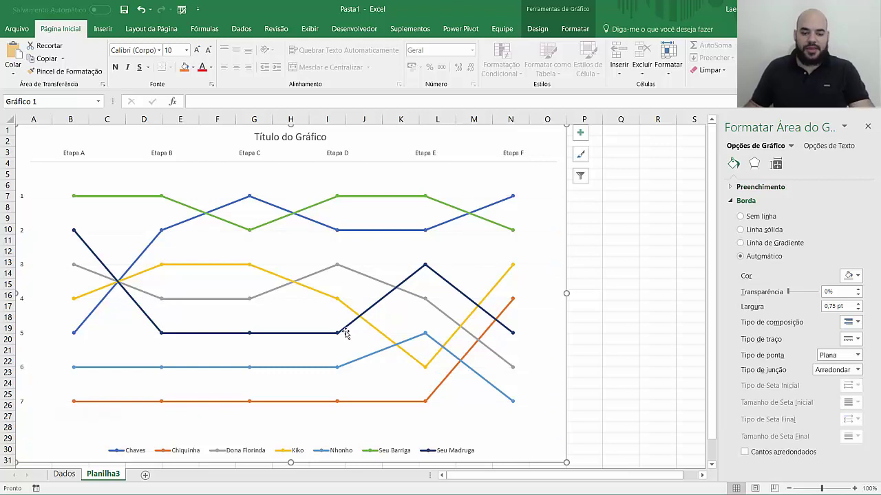
pyautogui.click(867, 128)
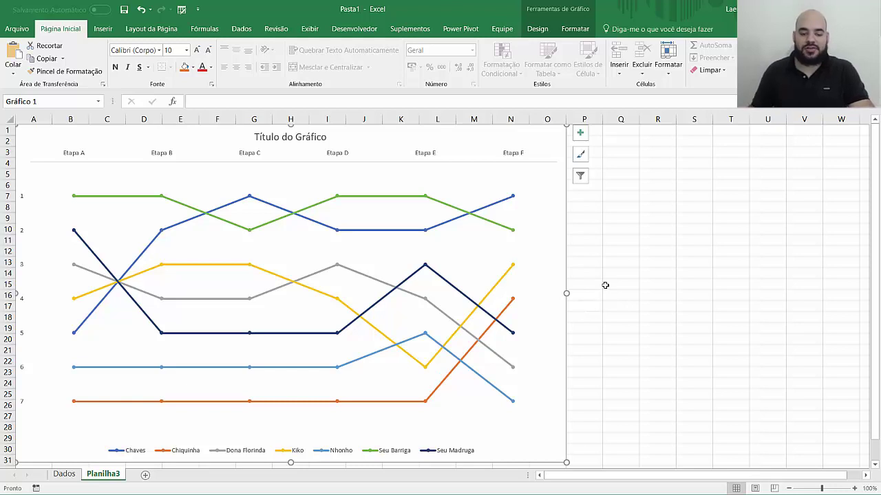
pyautogui.press('Escape')
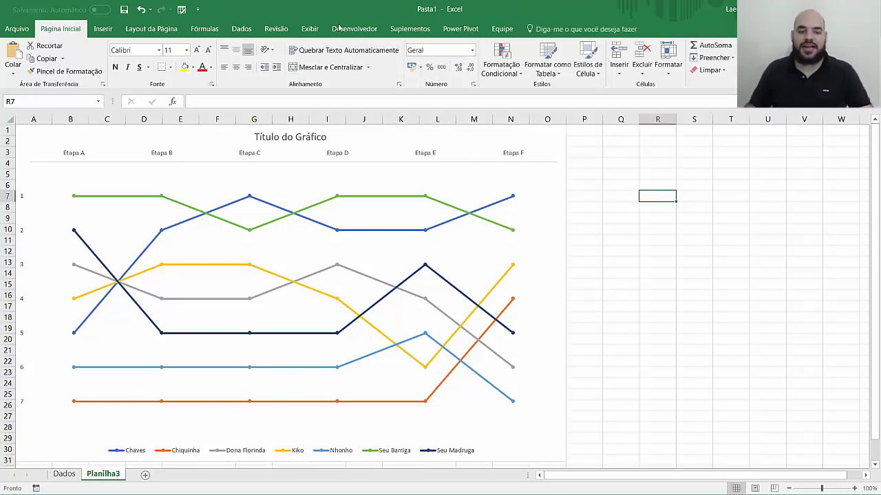
# - Turn off Linhas de Grade on the Exibir tab to hide the sheet gridlines
pyautogui.click(309, 28)
pyautogui.click(185, 68)
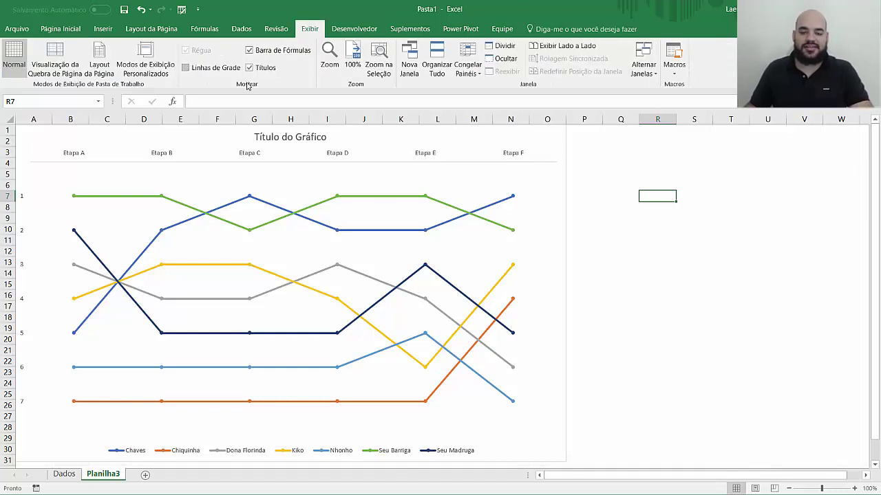
pyautogui.click(642, 182)
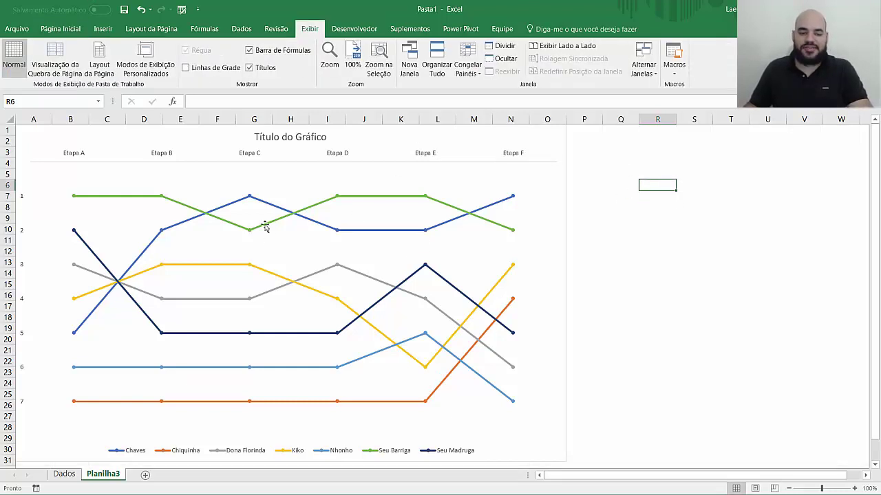
pyautogui.click(103, 28)
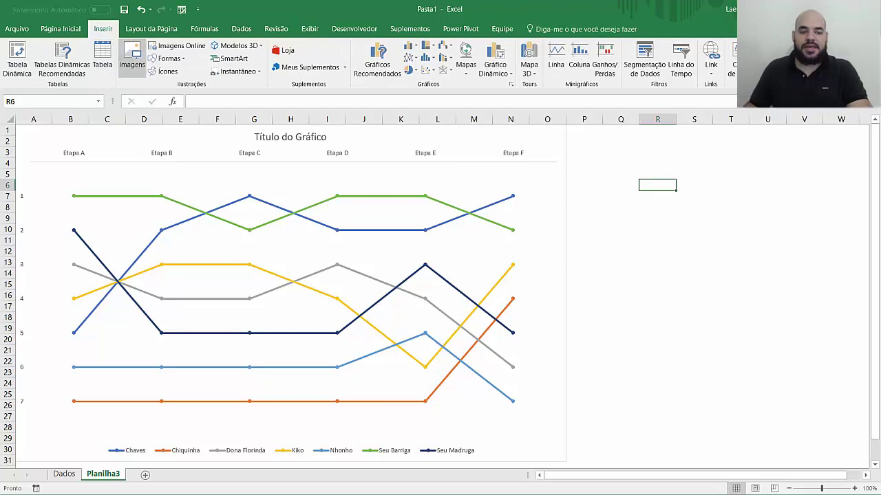
# - Insert the seven character face images, chaves.png and the rest, onto the sheet
pyautogui.click(133, 59)
pyautogui.click(190, 89)
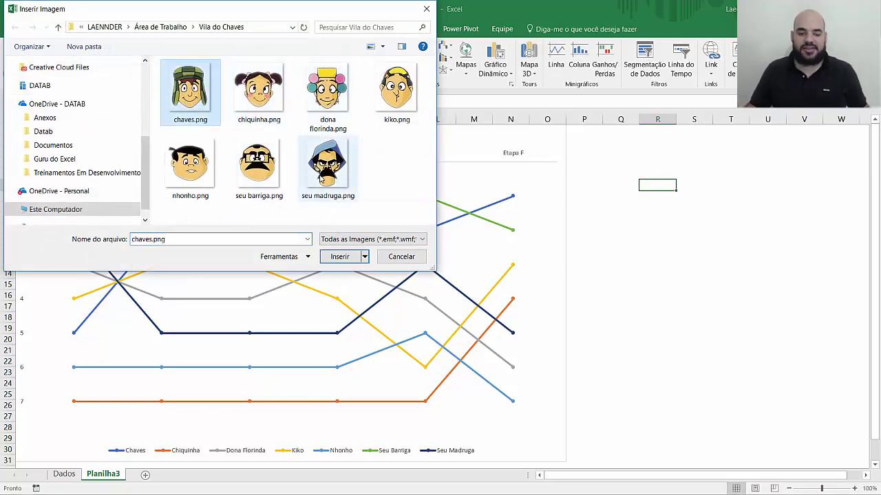
pyautogui.keyDown('shift'); pyautogui.click(326, 181); pyautogui.keyUp('shift')
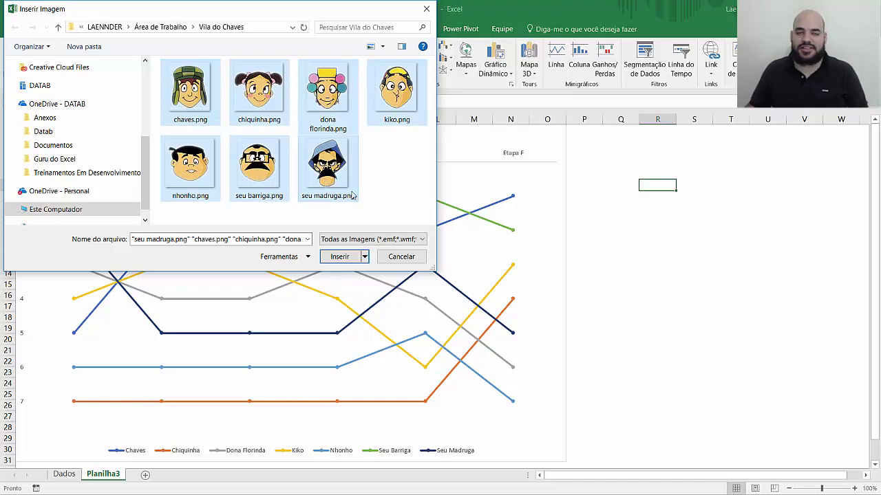
pyautogui.click(339, 256)
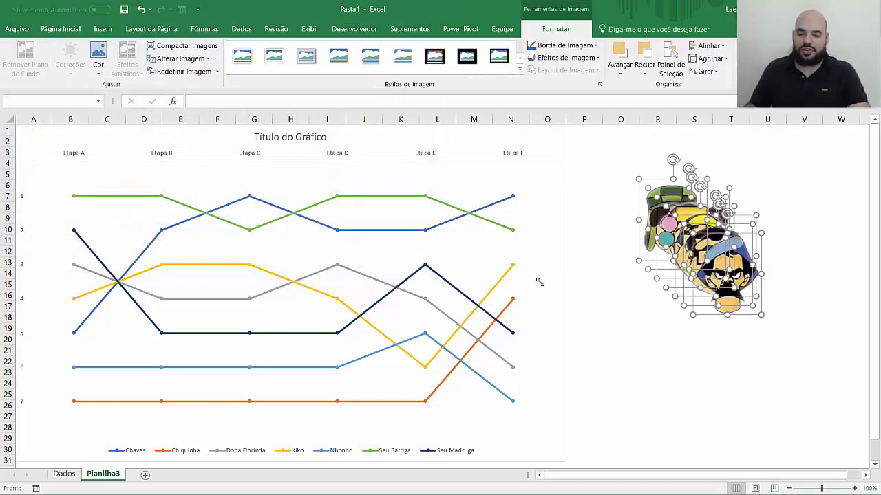
# - Shrink the faces to small icons, spread them out, and select the bespectacled face
pyautogui.moveTo(759, 314); pyautogui.dragTo(707, 257)
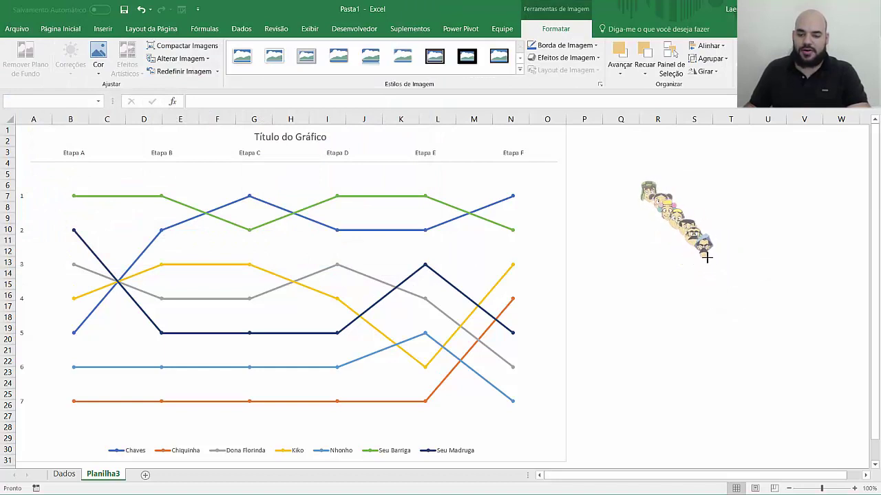
pyautogui.click(710, 289)
pyautogui.moveTo(705, 248)
pyautogui.mouseDown()
pyautogui.moveTo(741, 221)
pyautogui.moveTo(702, 266)
pyautogui.mouseUp()
pyautogui.moveTo(684, 227)
pyautogui.mouseDown()
pyautogui.moveTo(655, 255)
pyautogui.moveTo(694, 187)
pyautogui.moveTo(638, 218)
pyautogui.moveTo(644, 182)
pyautogui.mouseUp()
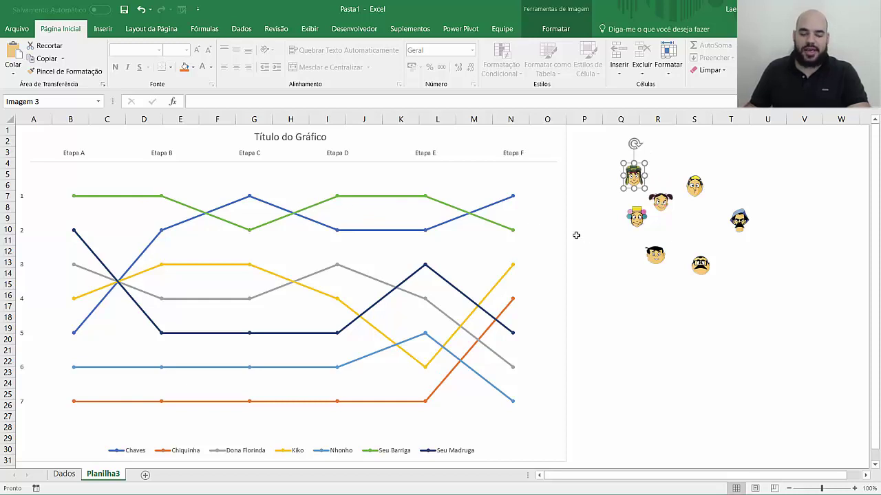
pyautogui.click(106, 195)
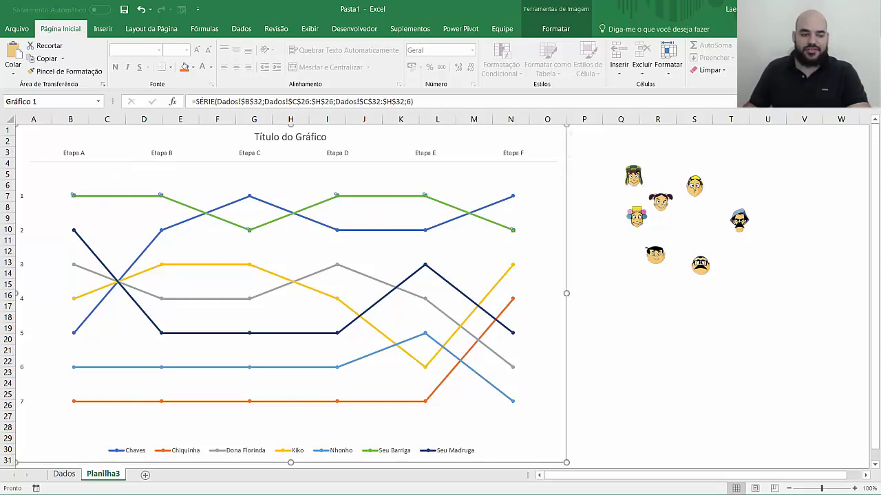
pyautogui.click(702, 269)
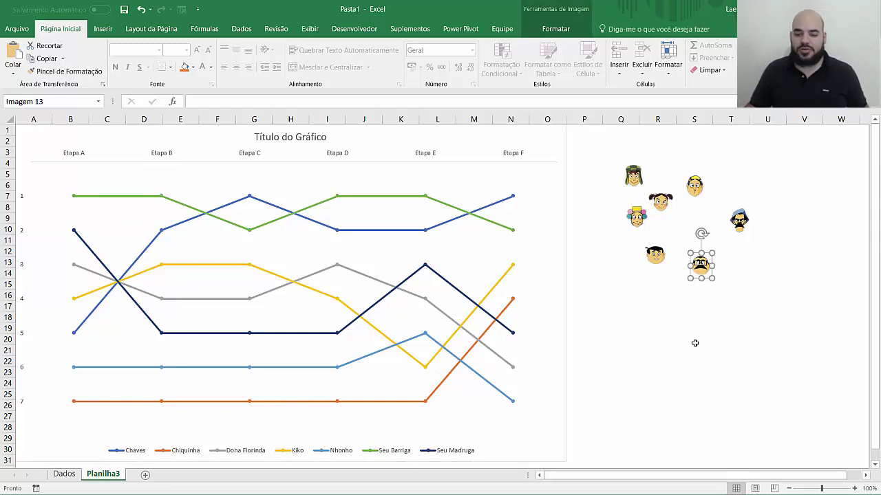
# - Paste face pictures as markers on the Seu Barriga and Chaves lines
pyautogui.click(186, 205)
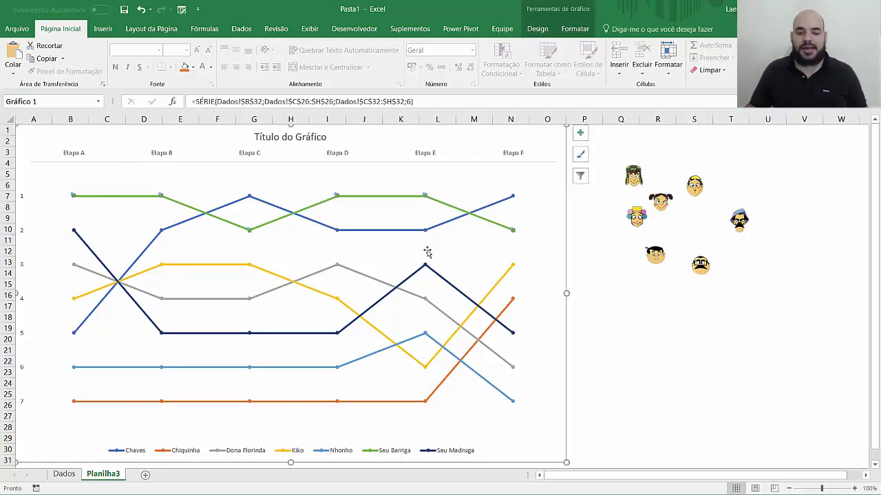
pyautogui.hotkey('ctrl', 'v')
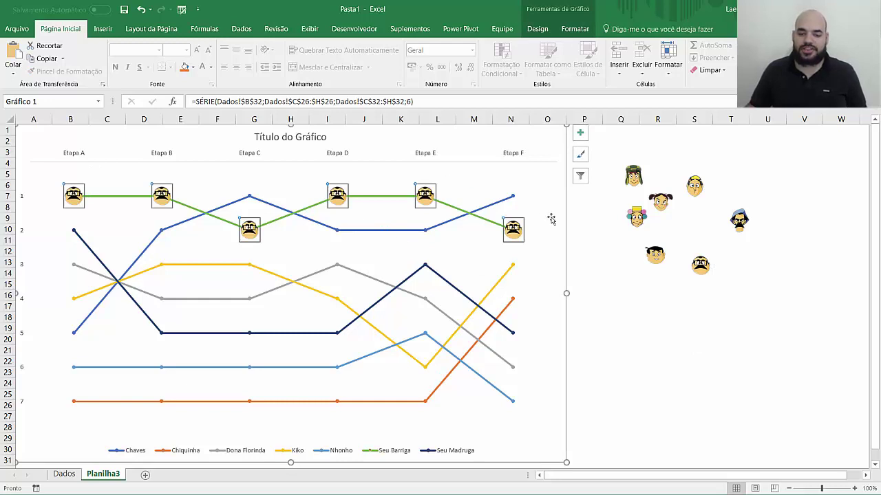
pyautogui.click(512, 199)
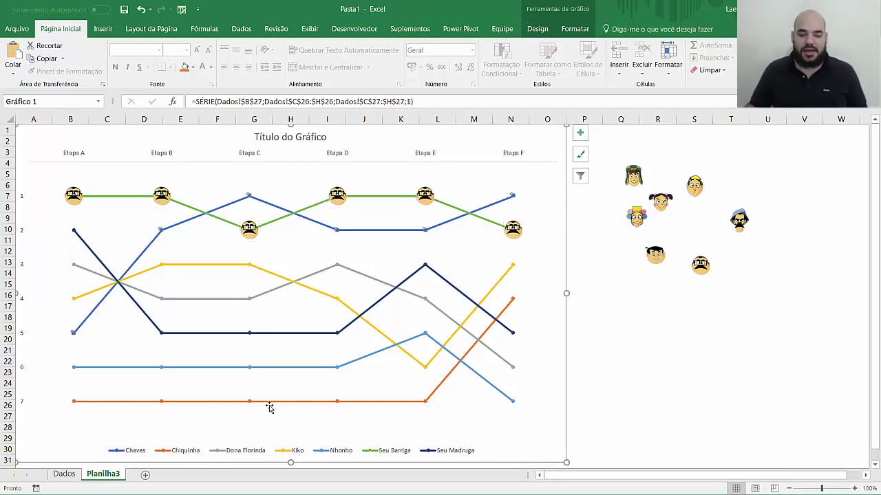
pyautogui.click(641, 177)
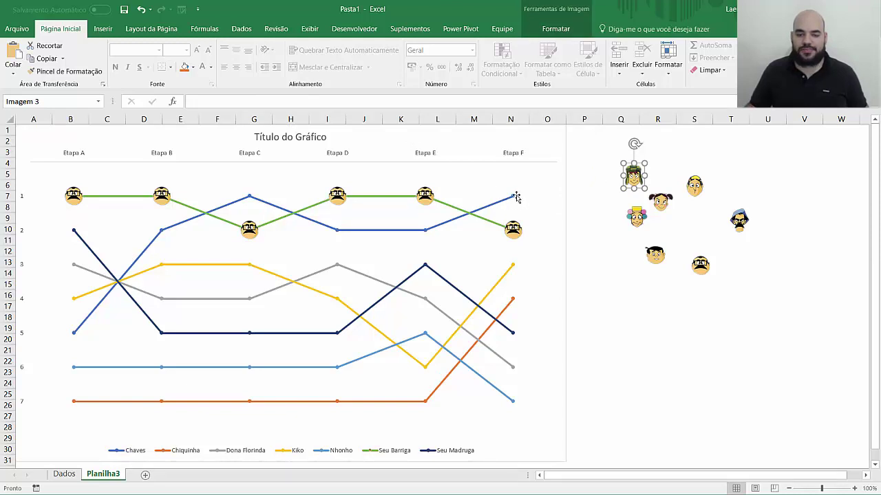
pyautogui.hotkey('ctrl', 'c')
pyautogui.click(296, 213)
pyautogui.hotkey('ctrl', 'v')
pyautogui.click(621, 229)
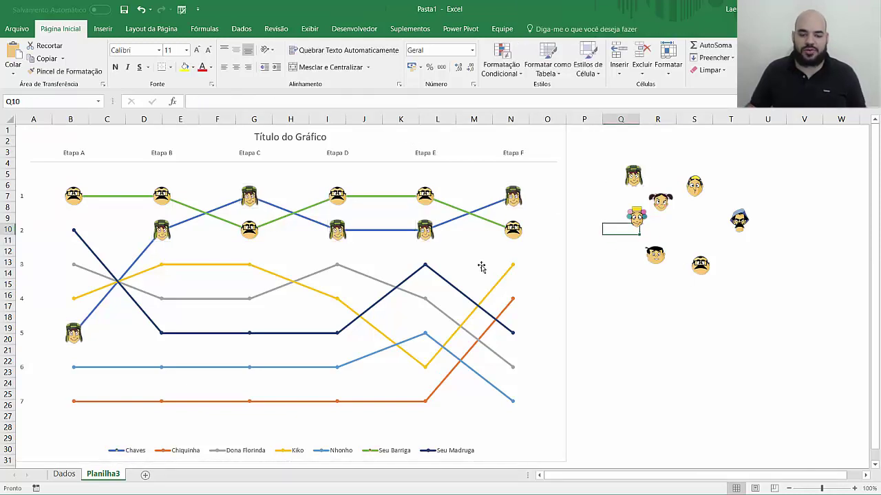
# - Use the Kiko and Chiquinha face pictures as markers on their lines
pyautogui.click(512, 270)
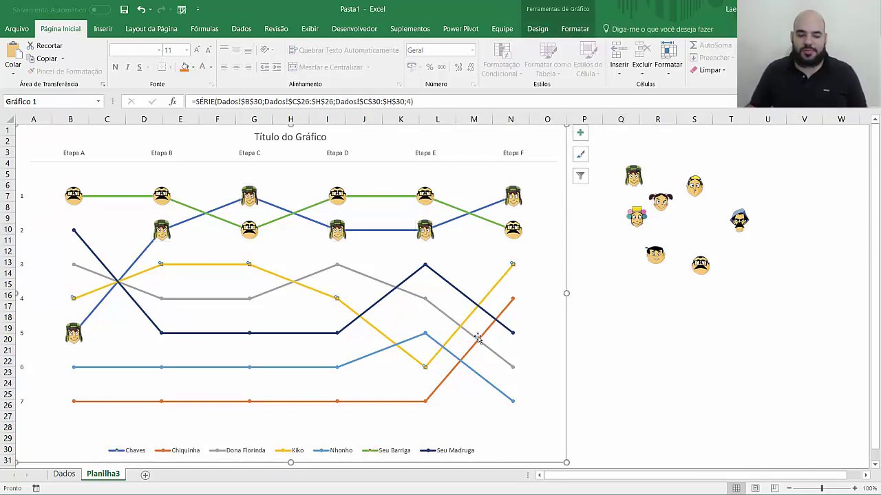
pyautogui.click(699, 191)
pyautogui.click(513, 267)
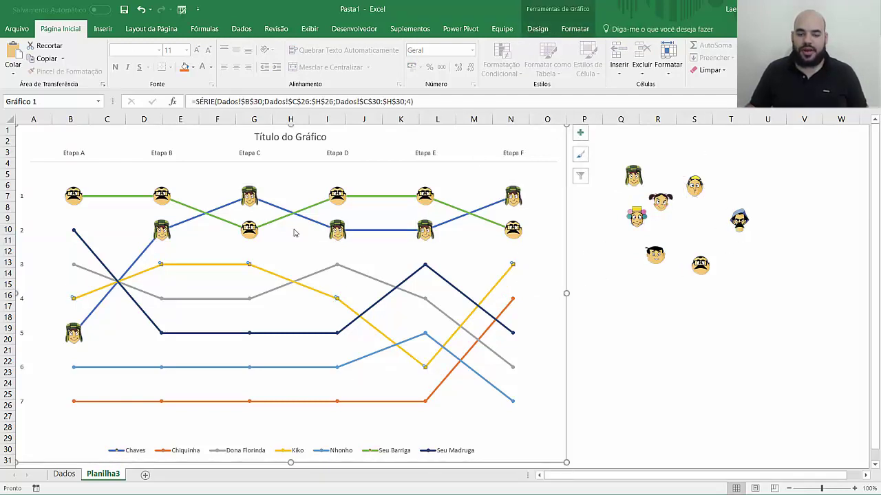
pyautogui.hotkey('ctrl', 'v')
pyautogui.click(514, 301)
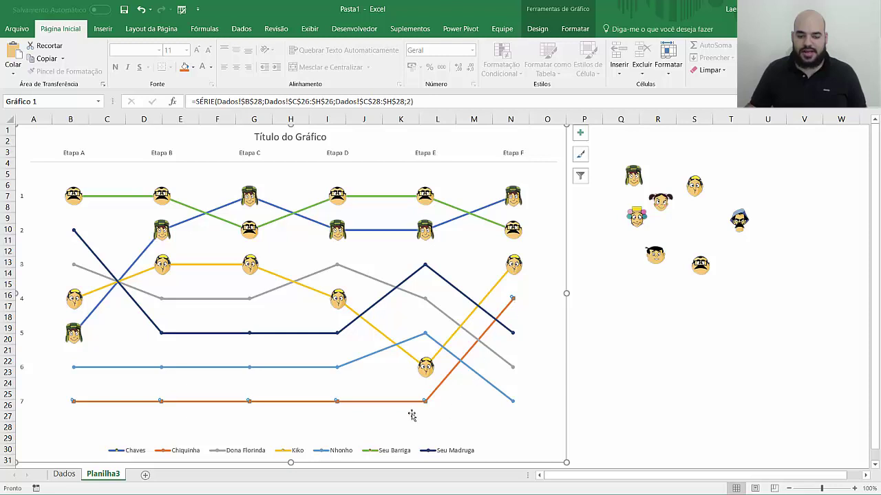
pyautogui.click(661, 200)
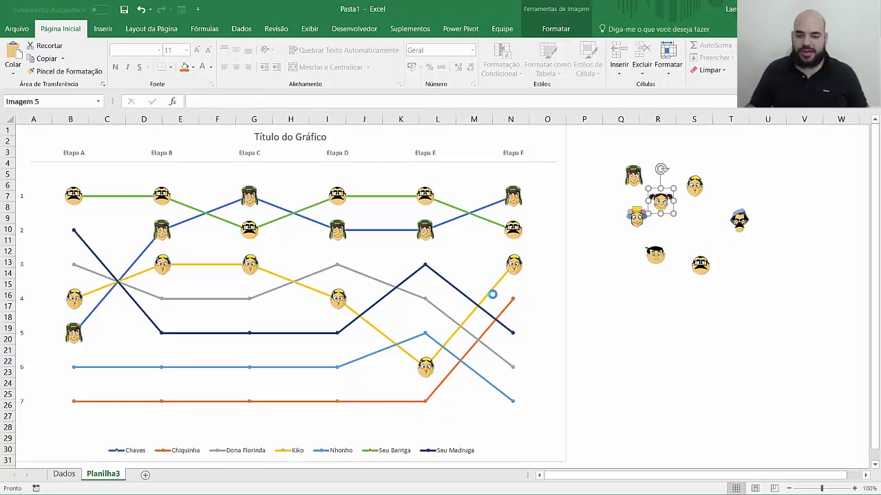
pyautogui.hotkey('ctrl', 'c')
pyautogui.click(513, 301)
pyautogui.hotkey('ctrl', 'v')
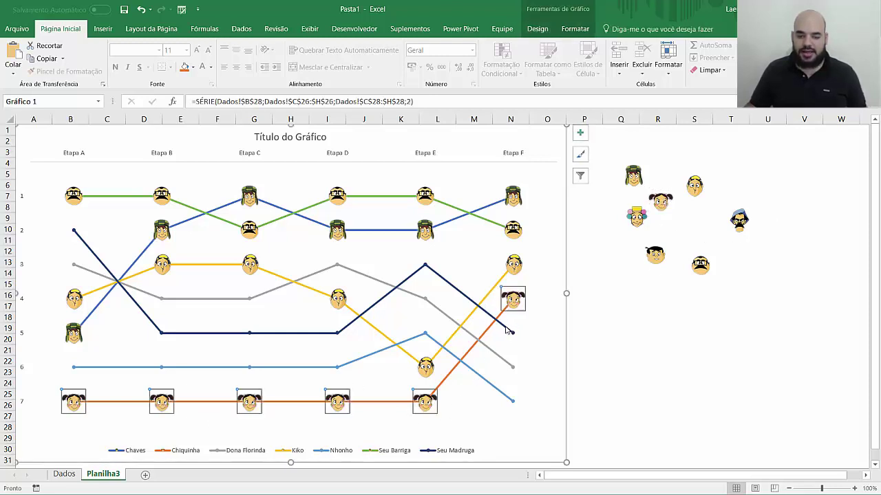
# - Copy the Seu Madruga face and paste it as that line's markers
pyautogui.click(510, 331)
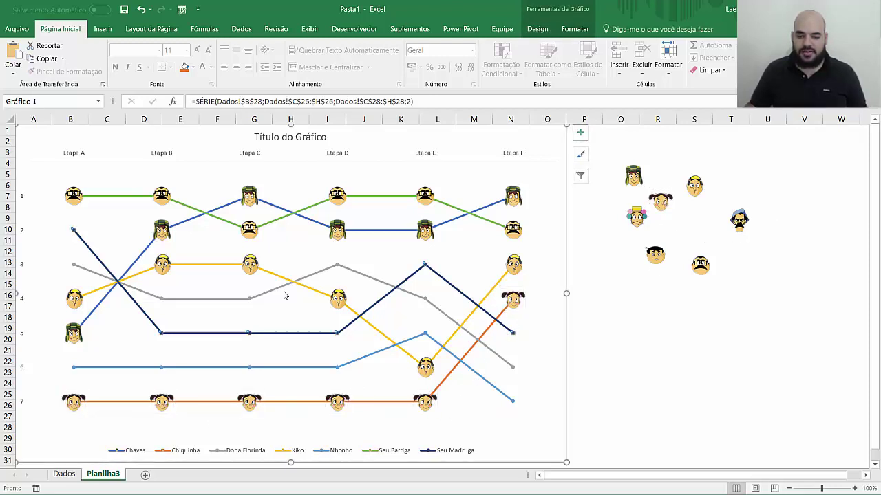
pyautogui.click(745, 229)
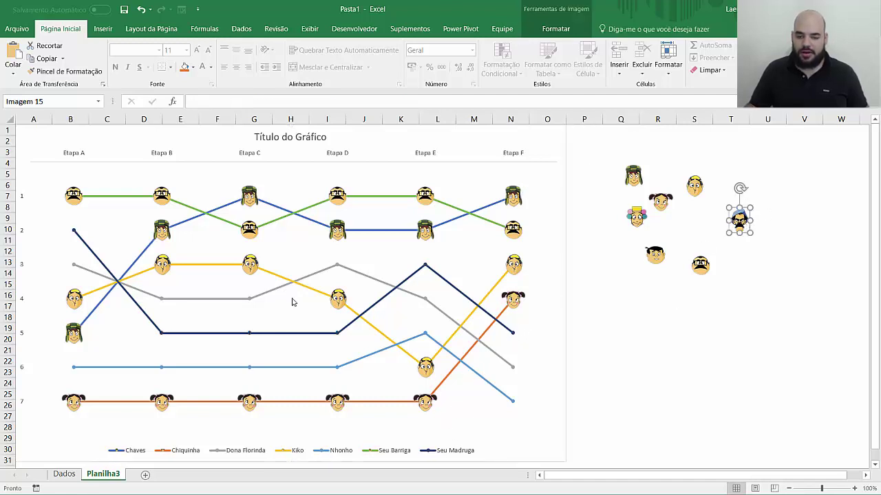
pyautogui.hotkey('ctrl', 'c')
pyautogui.click(291, 333)
pyautogui.hotkey('ctrl', 'v')
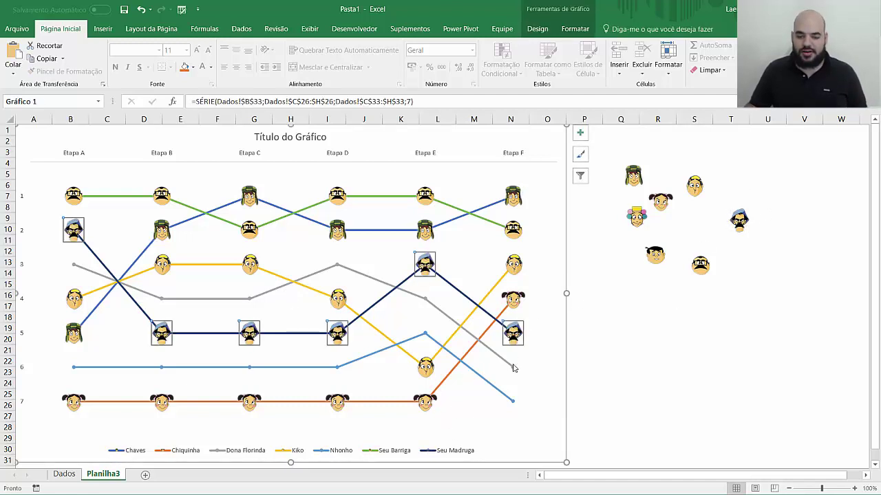
# - Give the Dona Florinda and Nhonho lines their face pictures as markers
pyautogui.click(512, 367)
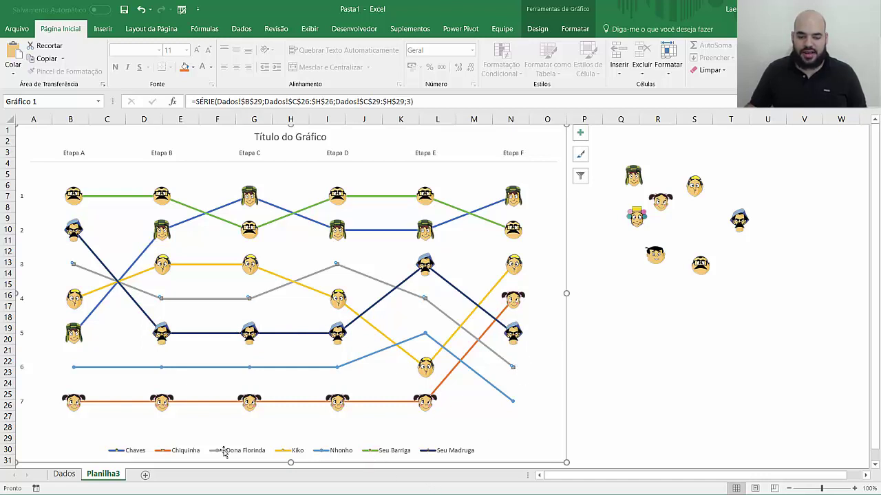
pyautogui.click(636, 217)
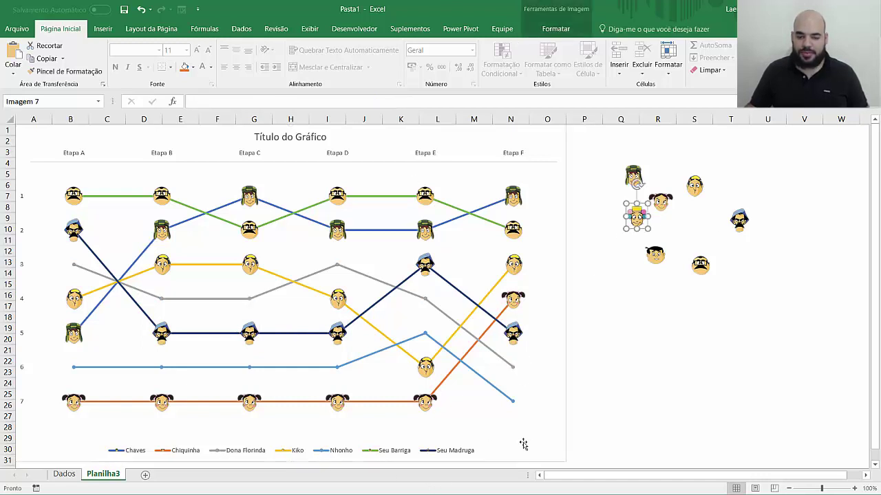
pyautogui.click(512, 363)
pyautogui.hotkey('ctrl', 'v')
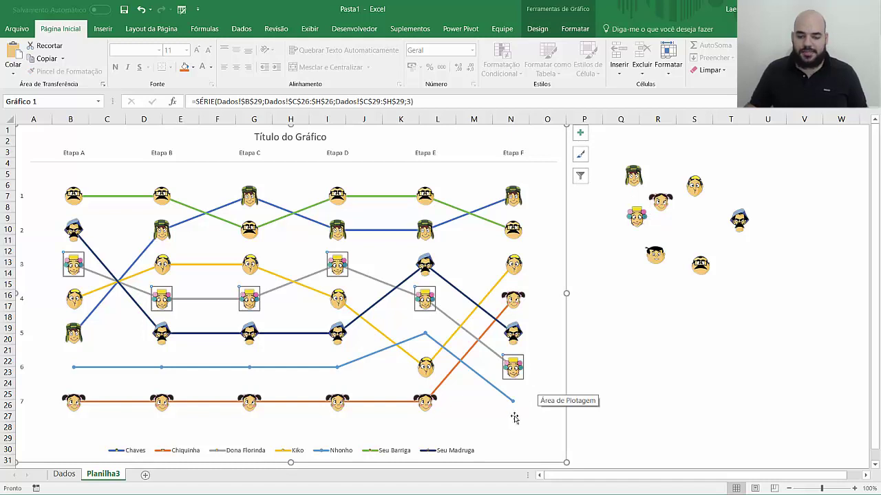
pyautogui.click(660, 258)
pyautogui.click(295, 367)
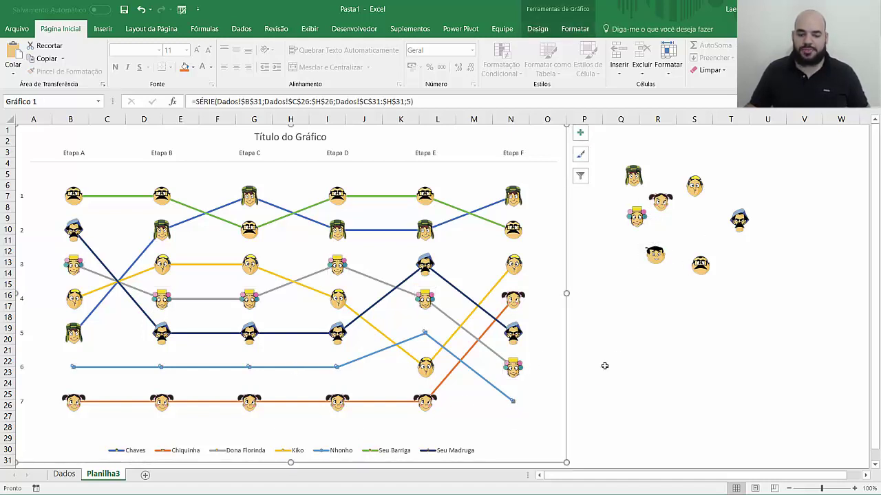
pyautogui.hotkey('ctrl', 'v')
pyautogui.click(654, 317)
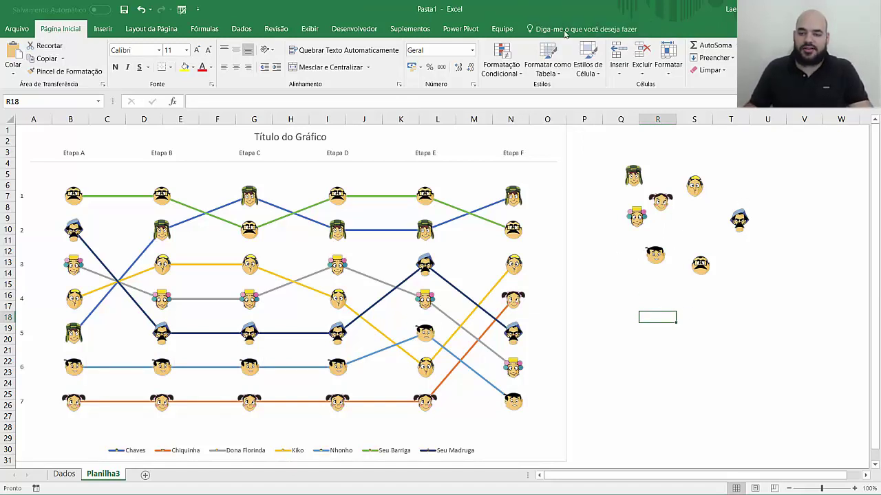
# - With Select Objects, box-select the seven loose face pictures and delete them
pyautogui.click(776, 61)
pyautogui.click(802, 212)
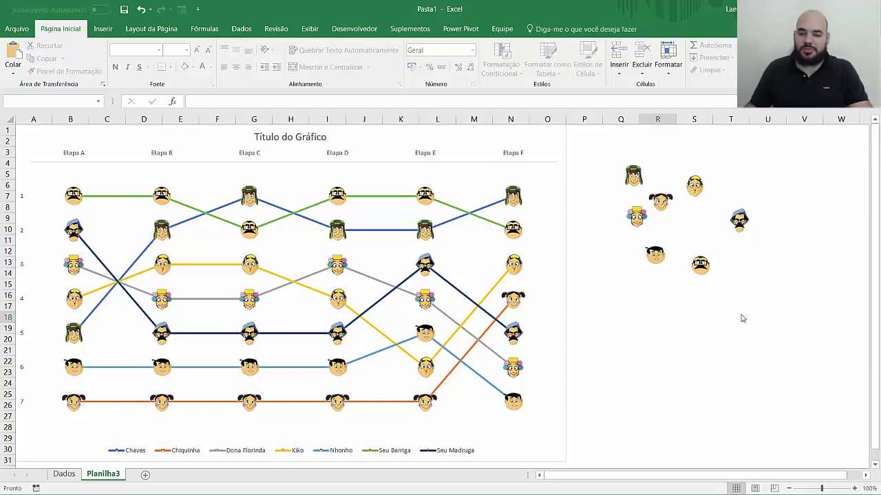
pyautogui.moveTo(794, 341); pyautogui.dragTo(594, 133)
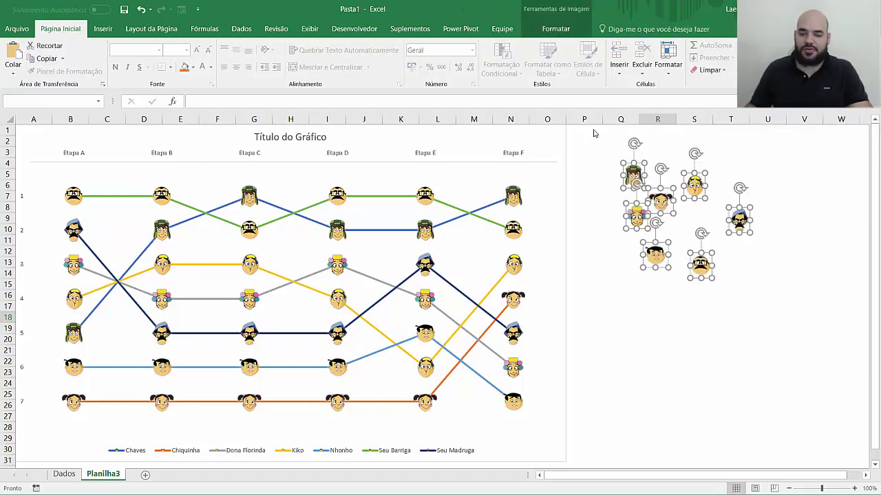
pyautogui.press('Delete')
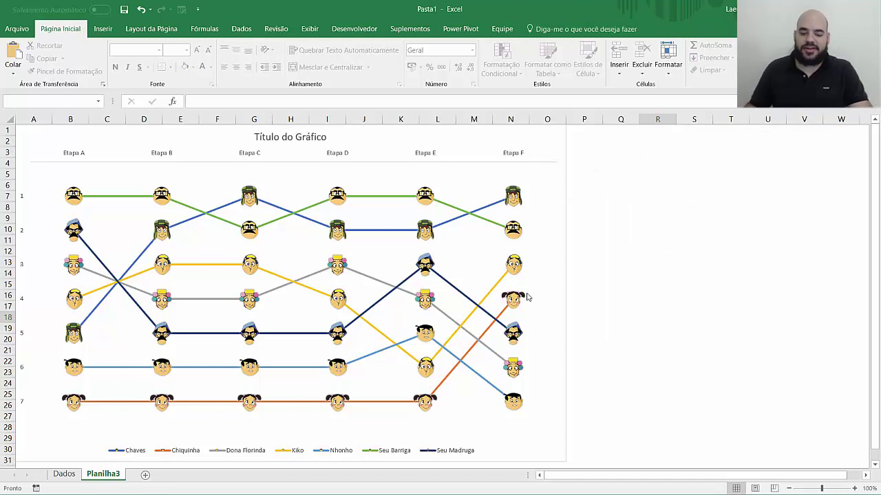
# - Attempt to delete the legend, undoing the accidental deletion of the whole chart
pyautogui.click(242, 417)
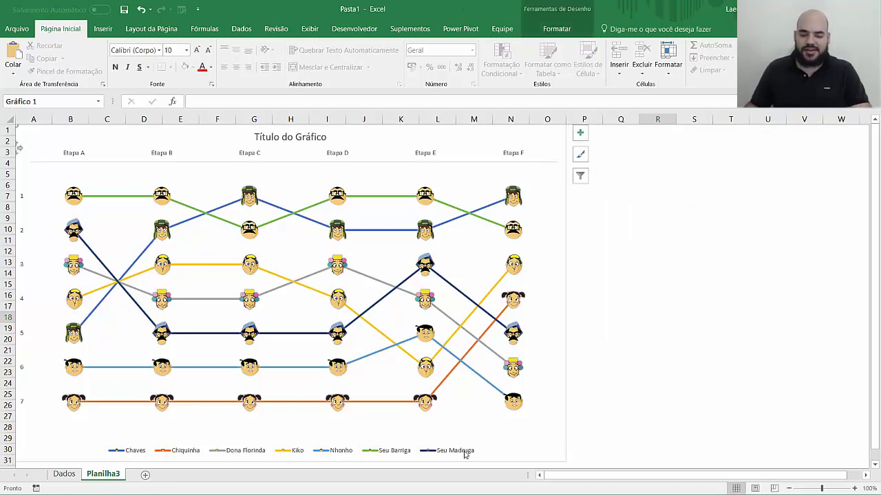
pyautogui.press('Escape')
pyautogui.click(238, 417)
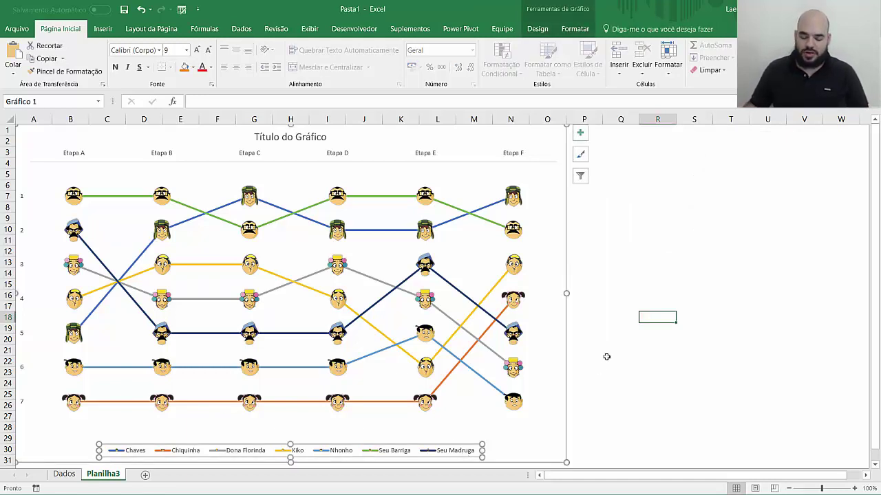
pyautogui.press('Delete')
pyautogui.hotkey('ctrl', 'z')
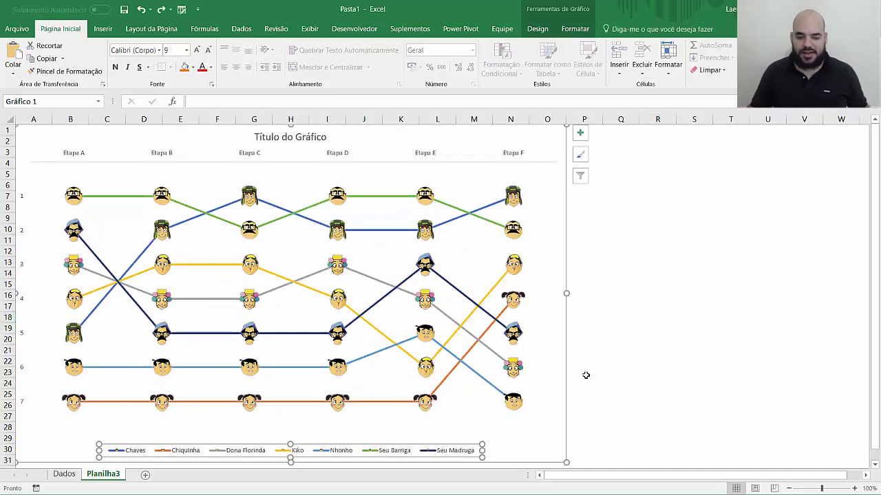
pyautogui.click(238, 418)
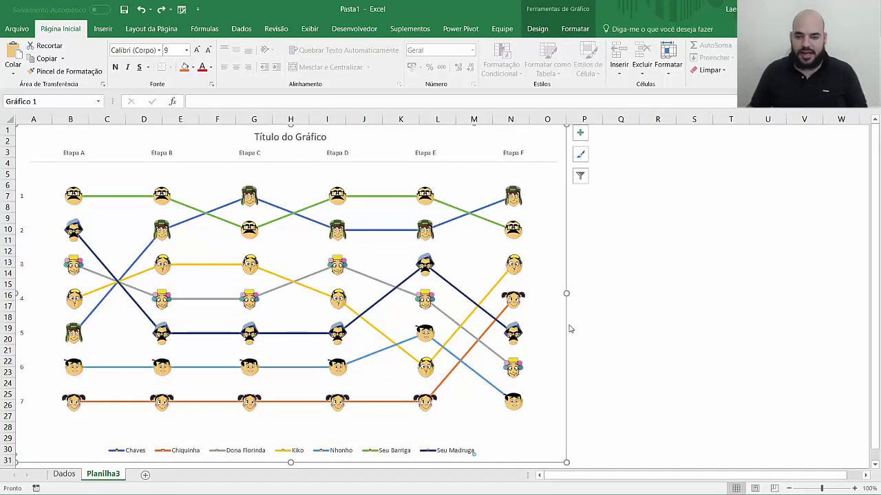
# - Turn off Select Objects, then select and delete the chart legend
pyautogui.click(785, 65)
pyautogui.click(782, 212)
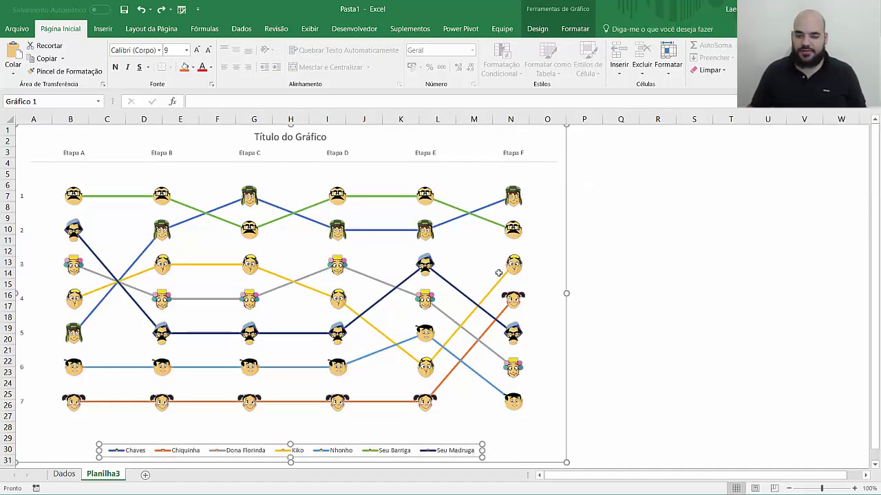
pyautogui.click(719, 309)
pyautogui.click(433, 450)
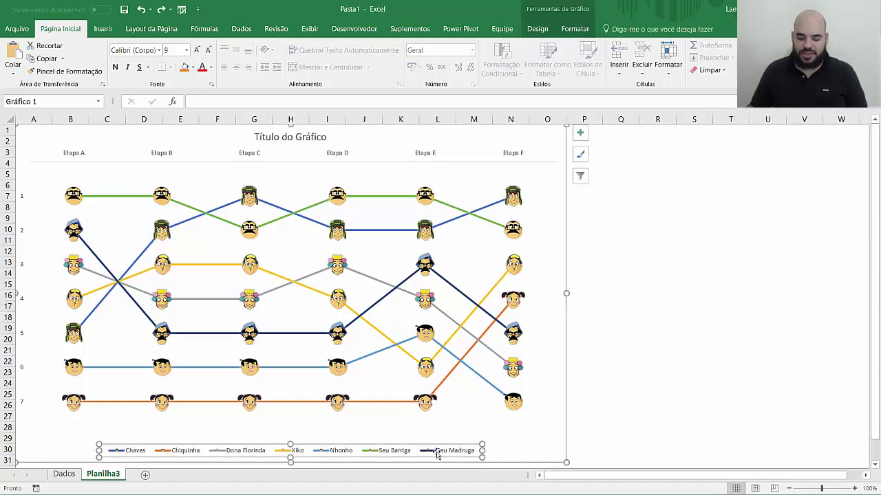
pyautogui.press('Delete')
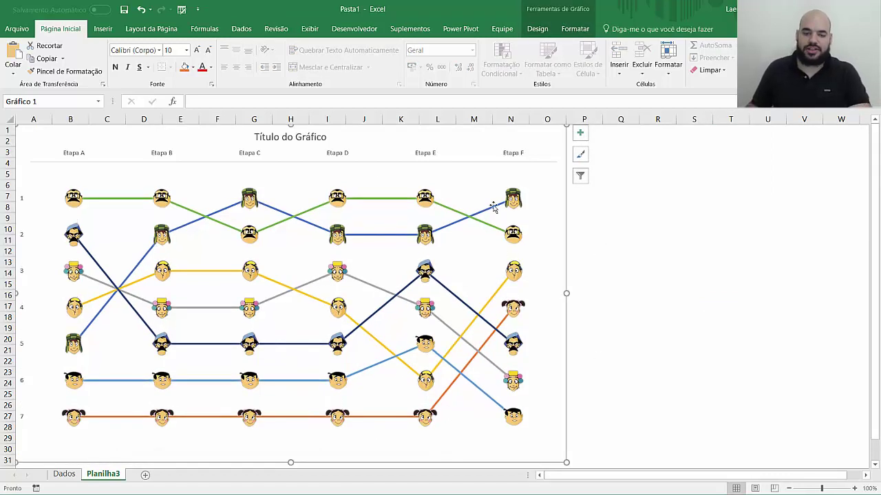
# - Retitle the chart 'COMPETIÇÃO DA VILA DO CHAVES'
pyautogui.doubleClick(308, 137)
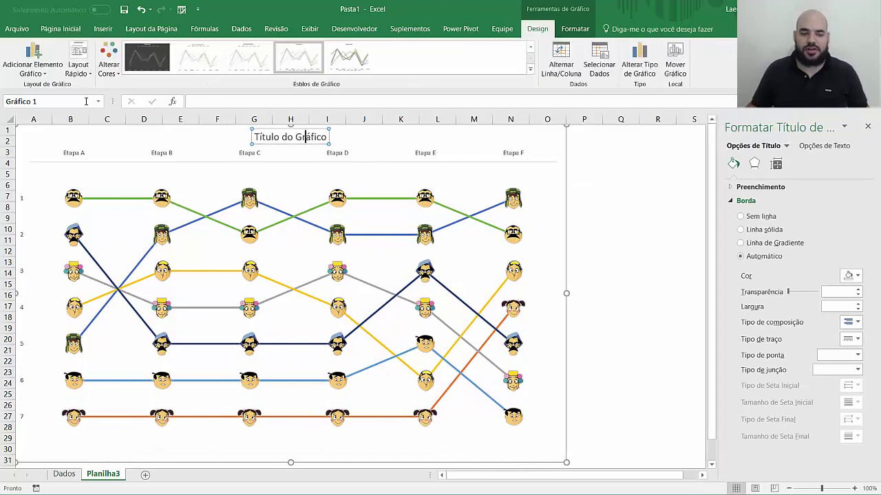
pyautogui.tripleClick(307, 138)
pyautogui.write('V')
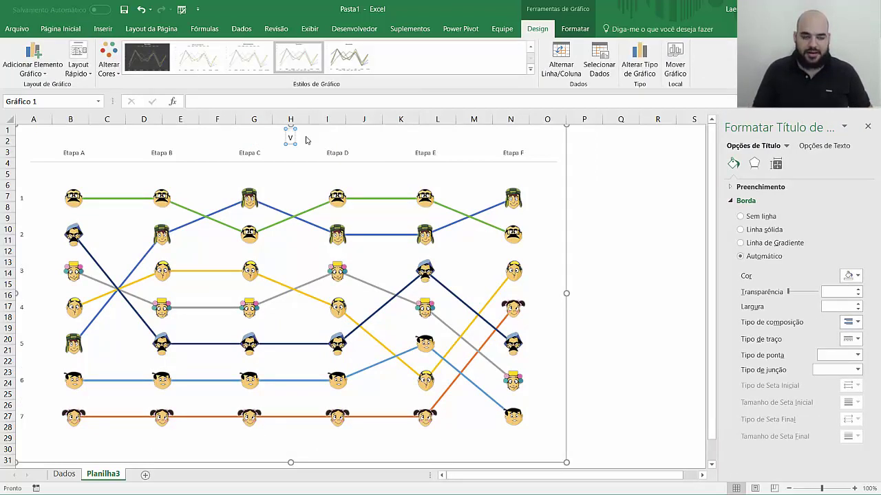
pyautogui.write('i')
pyautogui.press('BackSpace')
pyautogui.press('BackSpace')
pyautogui.write('CO')
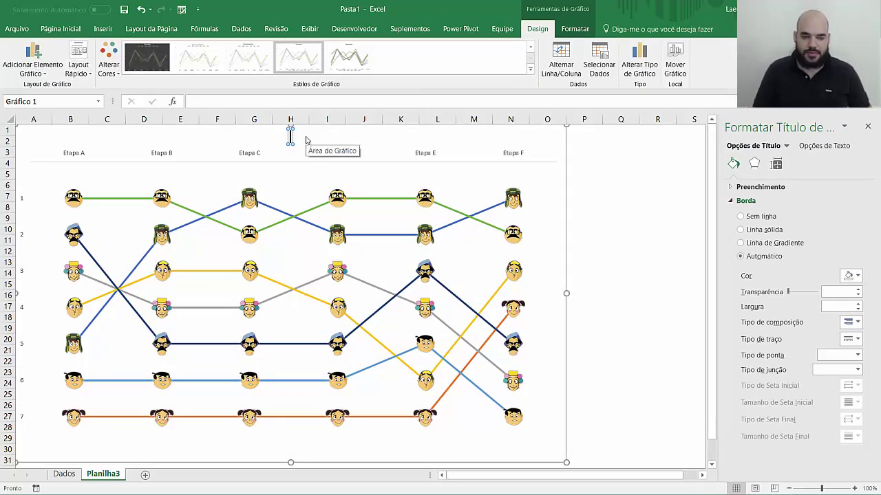
pyautogui.write('MPET')
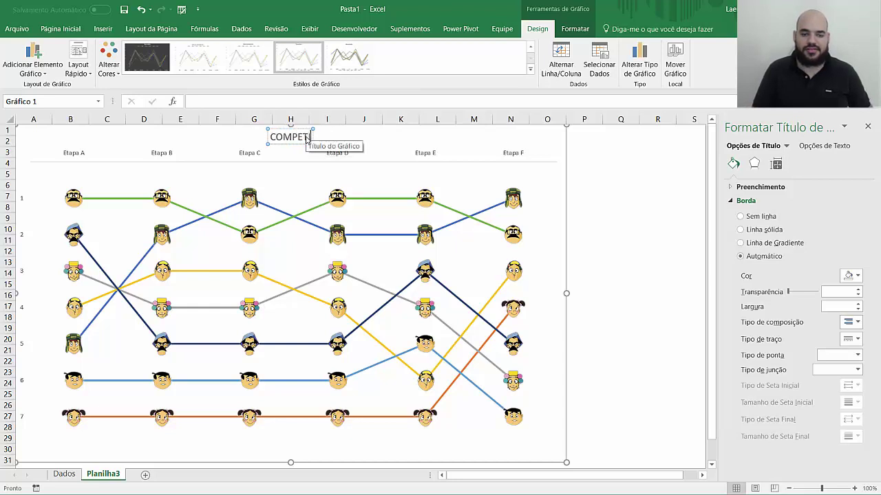
pyautogui.write('IÇÃO DA VILA DO CHAVES')
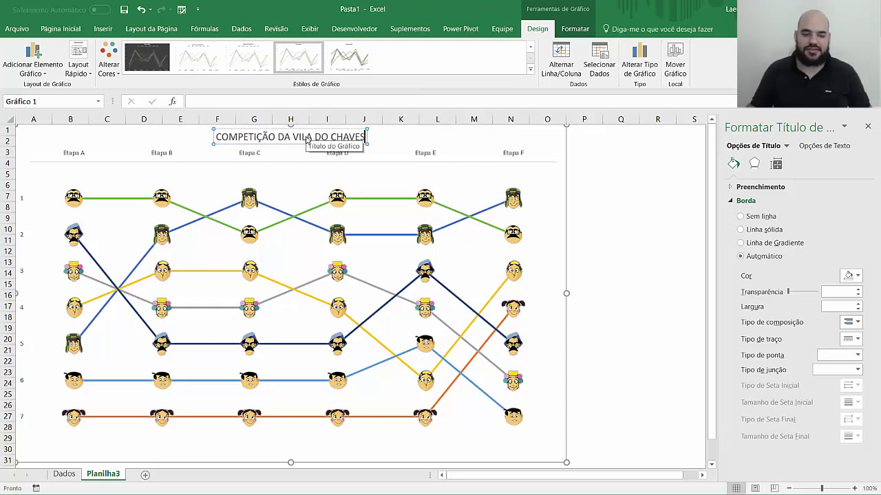
# - Lower the plot area's top below the title and nudge the chart slightly right and down
pyautogui.click(365, 169)
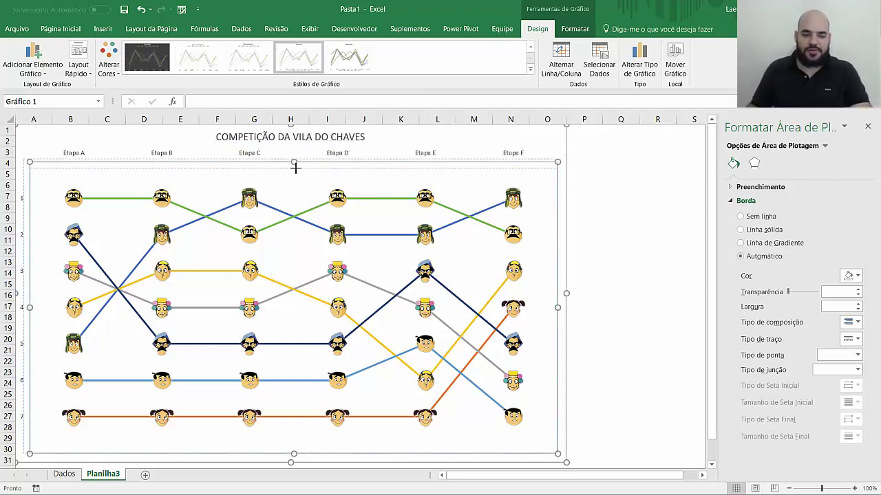
pyautogui.moveTo(293, 162); pyautogui.dragTo(295, 170)
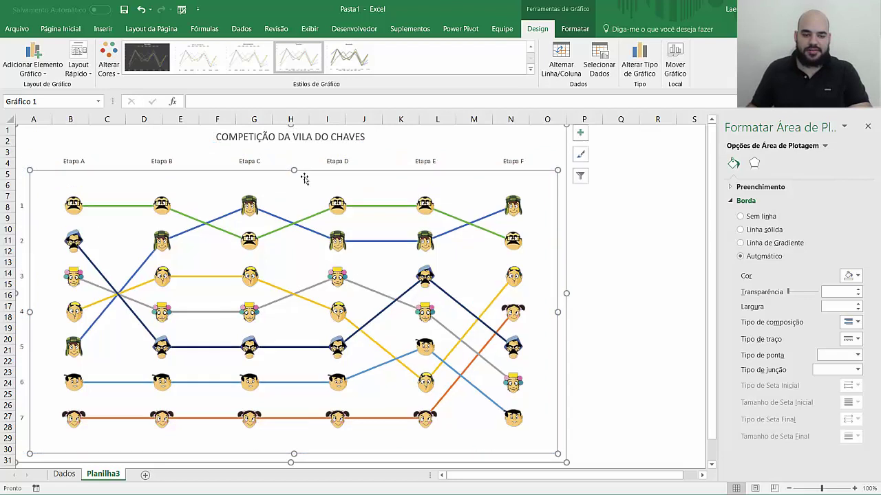
pyautogui.click(345, 138)
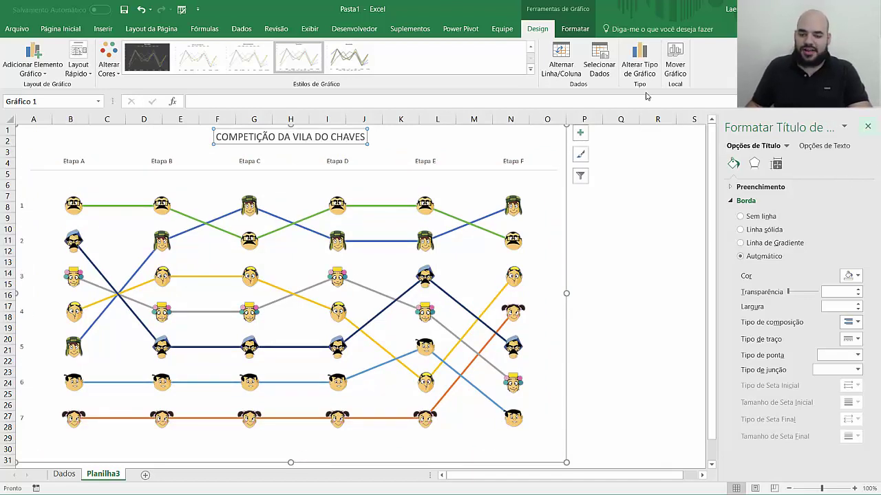
pyautogui.click(657, 274)
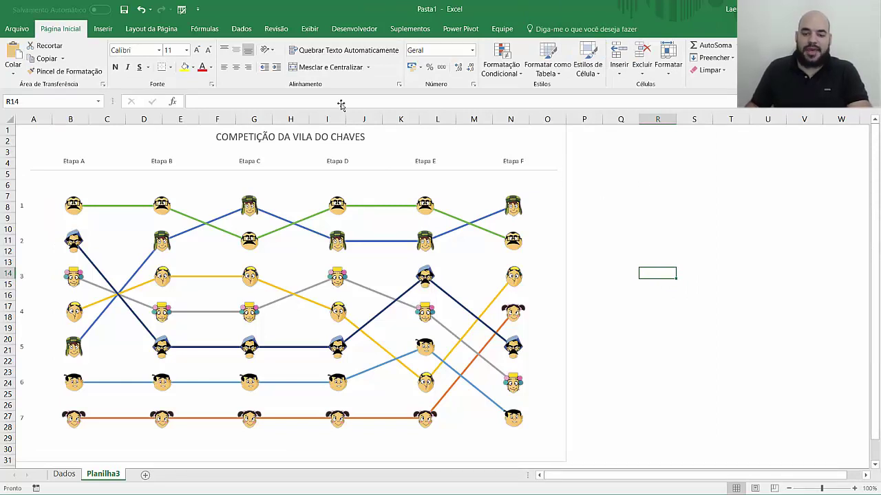
pyautogui.moveTo(563, 139); pyautogui.dragTo(566, 141)
pyautogui.click(649, 179)
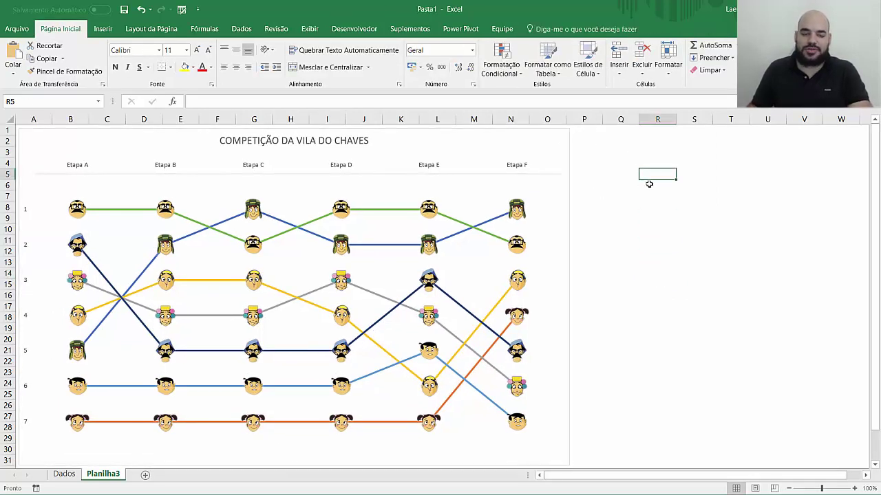
# - On the Dados sheet, copy the participant names B4:B11 into J4
pyautogui.click(64, 474)
pyautogui.click(507, 249)
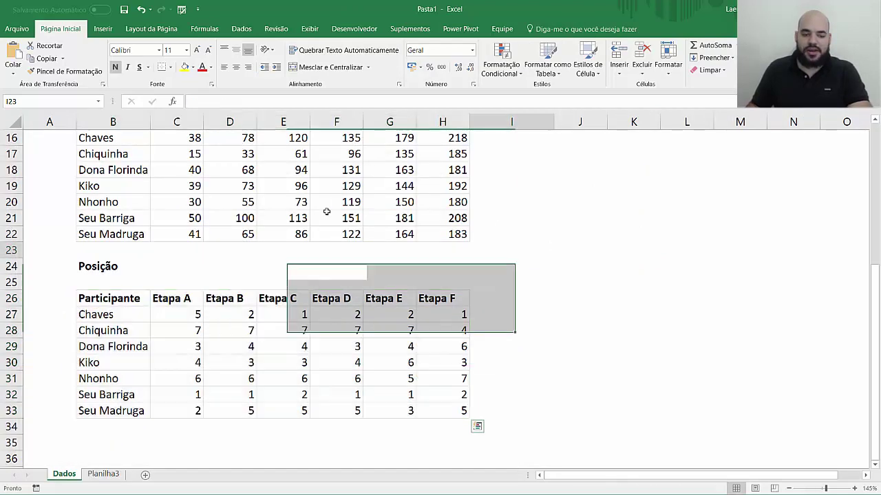
pyautogui.scroll(5, 507, 257)
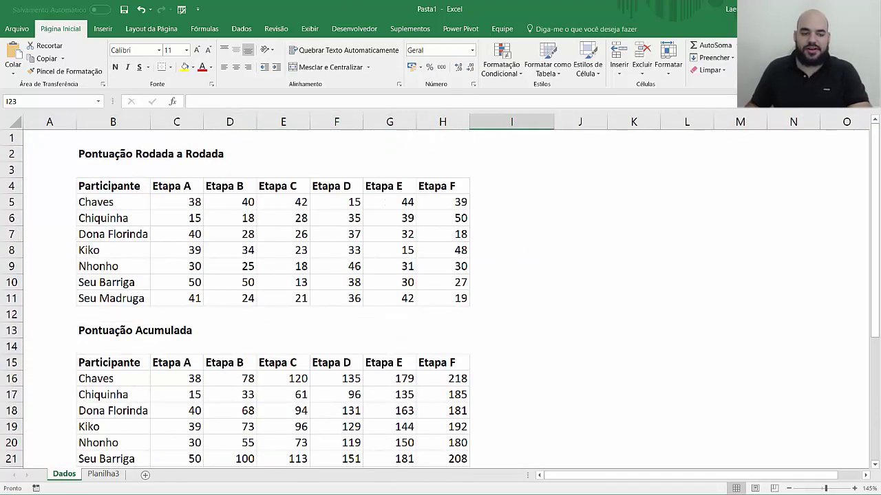
pyautogui.moveTo(110, 186); pyautogui.dragTo(113, 298)
pyautogui.hotkey('ctrl', 'c')
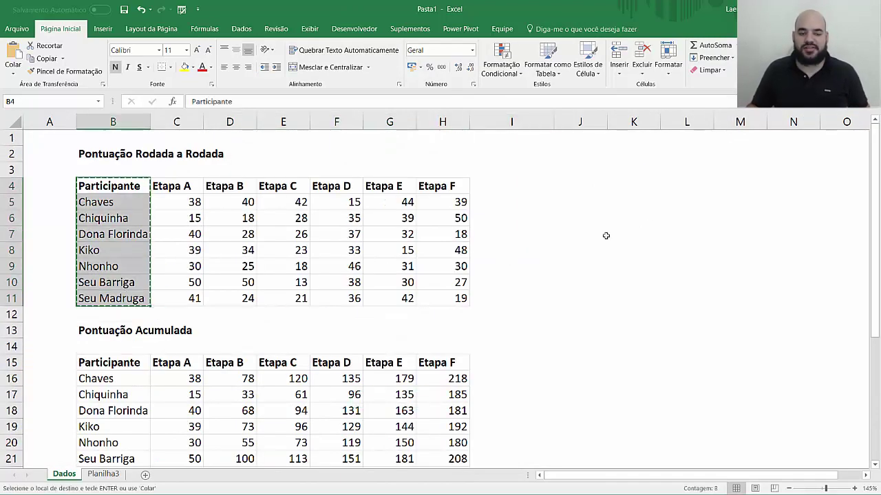
pyautogui.click(579, 186)
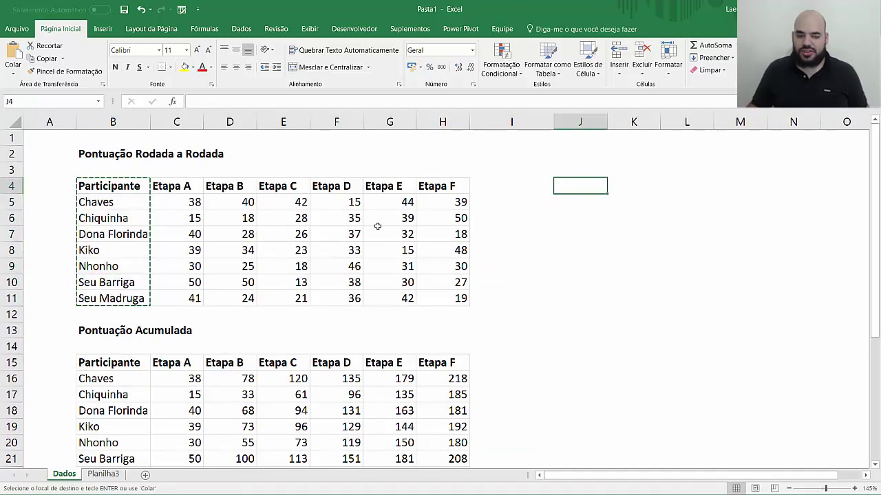
pyautogui.hotkey('ctrl', 'v')
# - Shift the pasted names down one row and enter 'Monstrar Todos' in J5
pyautogui.click(590, 202)
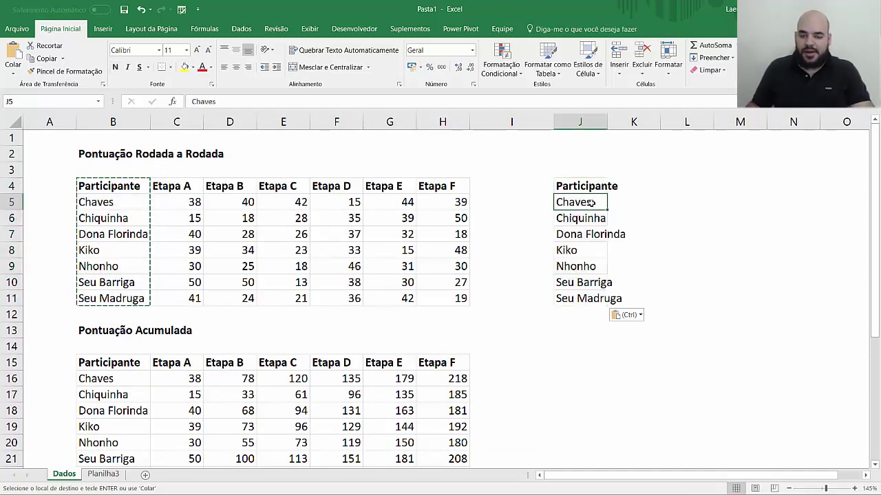
pyautogui.moveTo(591, 202); pyautogui.dragTo(583, 290)
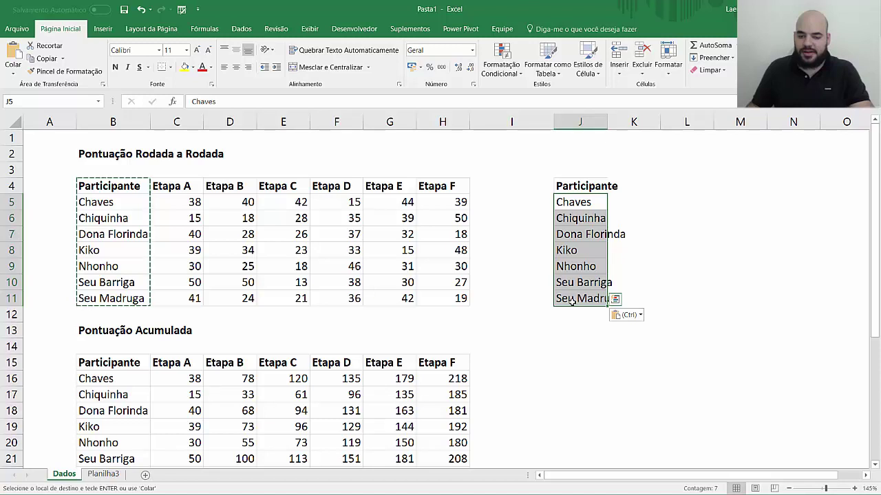
pyautogui.moveTo(579, 299); pyautogui.dragTo(579, 315)
pyautogui.click(570, 195)
pyautogui.write("' Monstrar Tod")
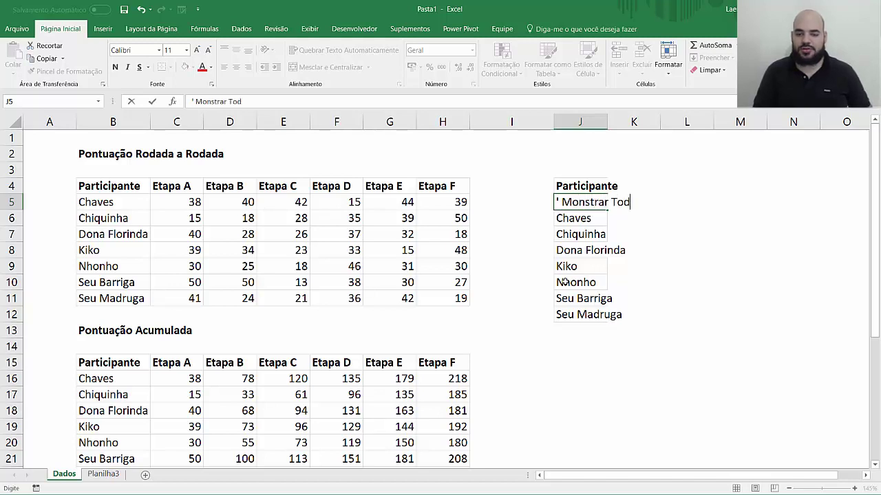
pyautogui.write('os')
pyautogui.press('Return')
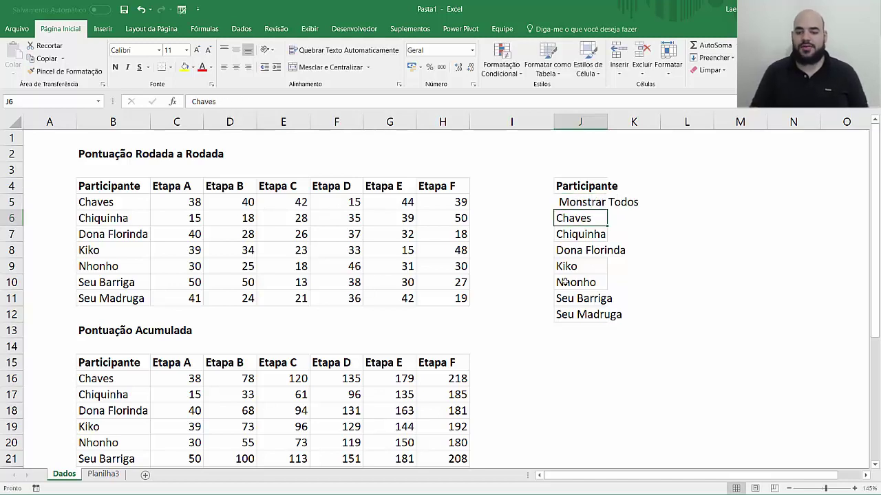
# - Autofit column J and select the Participante list J4:J12
pyautogui.doubleClick(604, 125)
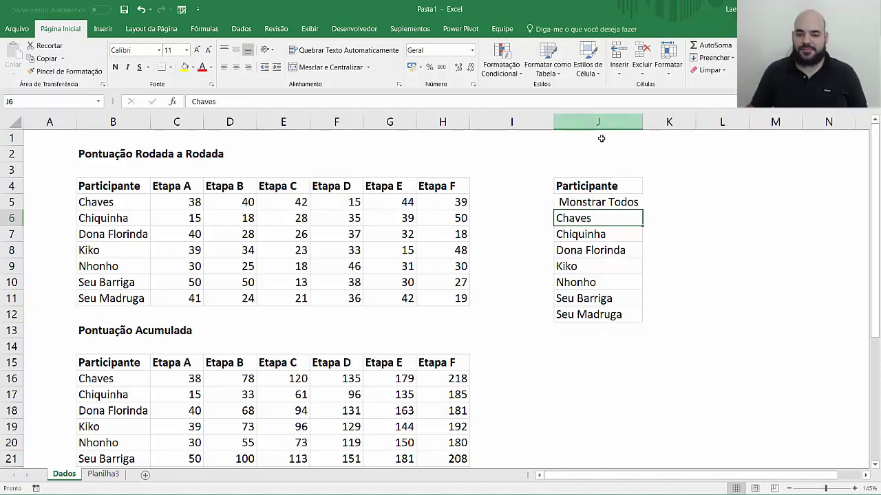
pyautogui.click(578, 245)
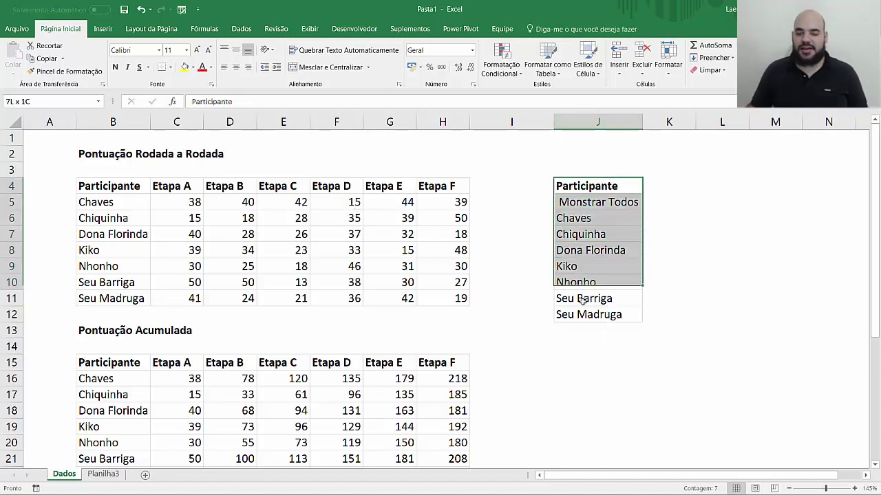
pyautogui.moveTo(575, 187); pyautogui.dragTo(589, 314)
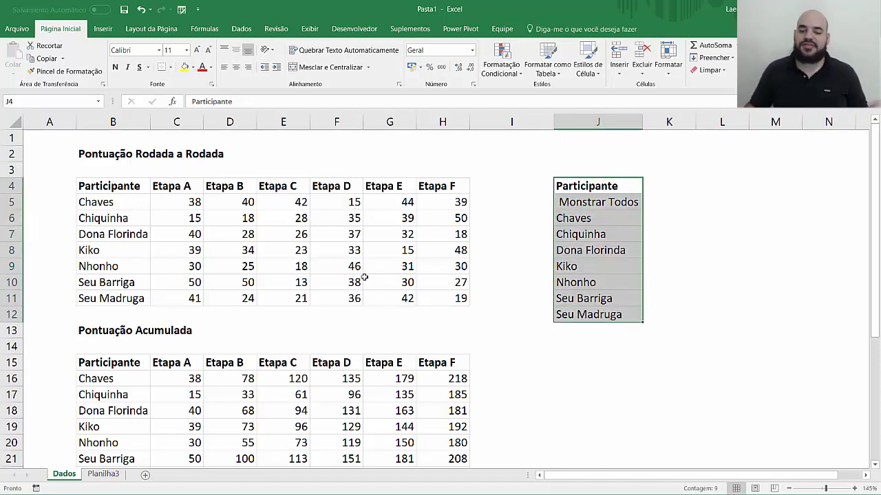
pyautogui.click(103, 28)
# - Create a pivot table at Dados!$L$4 with Participante as rows, then close the field list
pyautogui.click(17, 55)
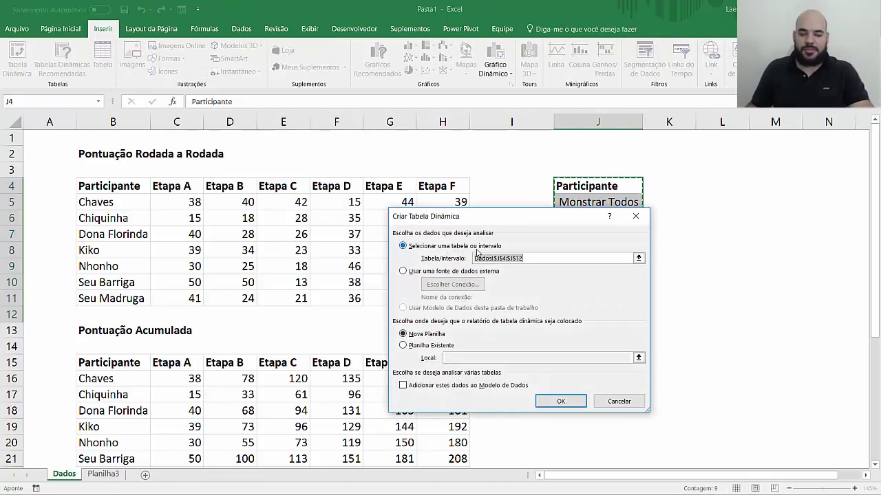
pyautogui.click(427, 346)
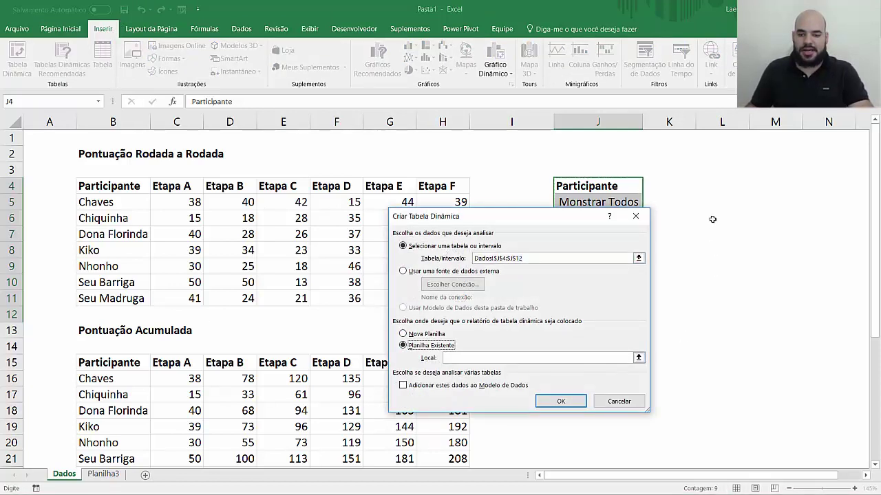
pyautogui.click(705, 187)
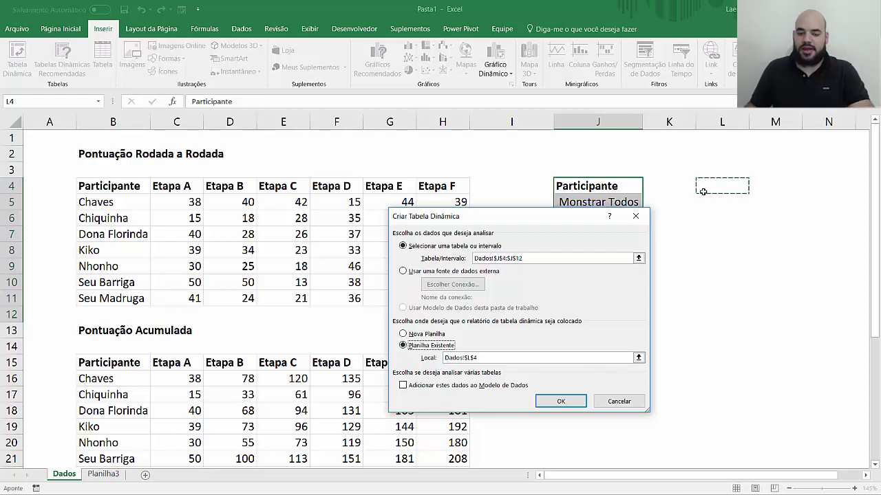
pyautogui.click(568, 398)
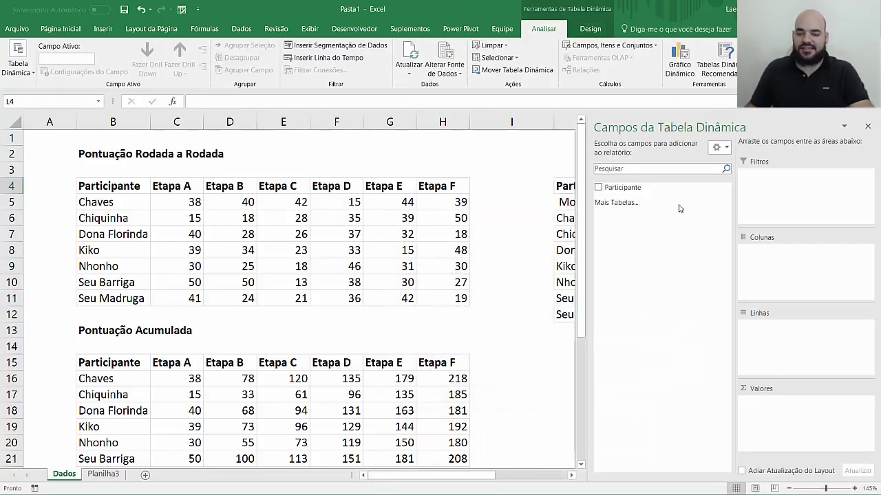
pyautogui.moveTo(462, 476); pyautogui.dragTo(535, 476)
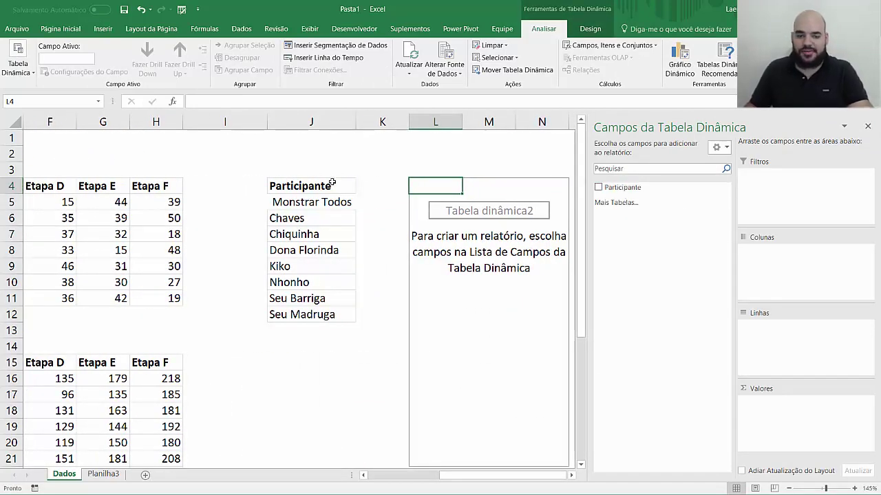
pyautogui.moveTo(619, 187); pyautogui.dragTo(810, 338)
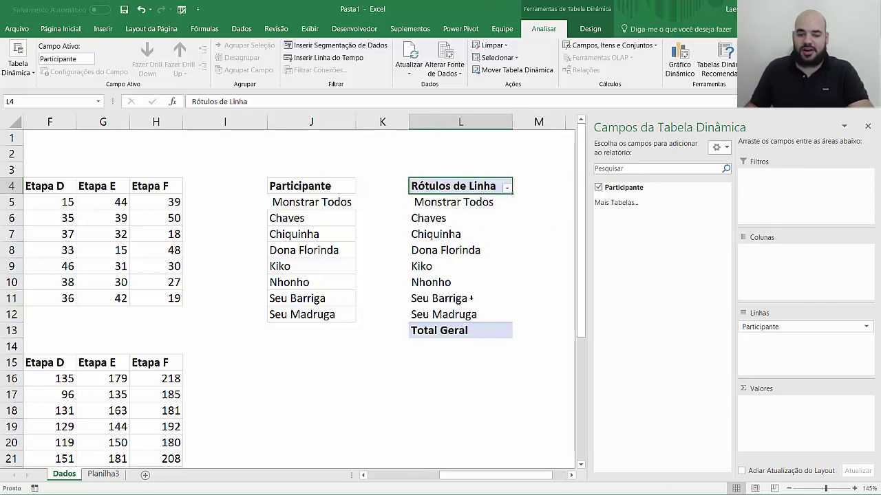
pyautogui.click(867, 126)
pyautogui.click(453, 242)
pyautogui.click(453, 245)
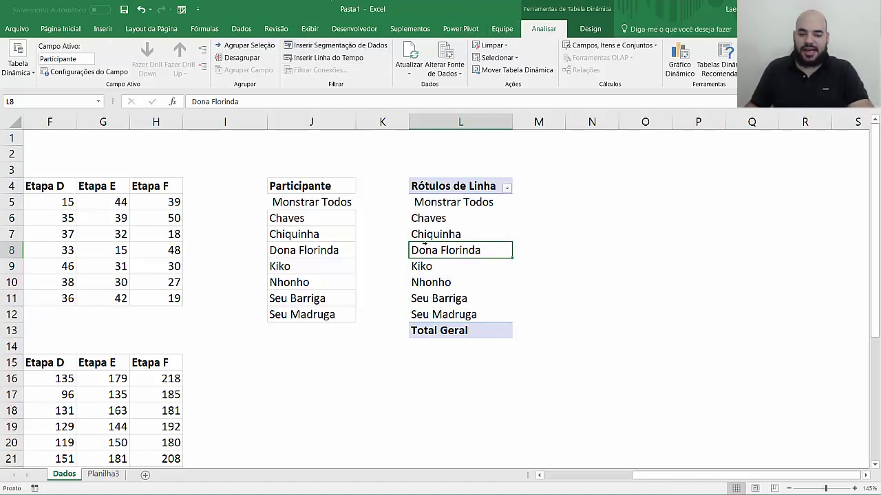
# - Insert a Participante slicer for the pivot table, move it to columns M–P, and make it taller
pyautogui.click(323, 58)
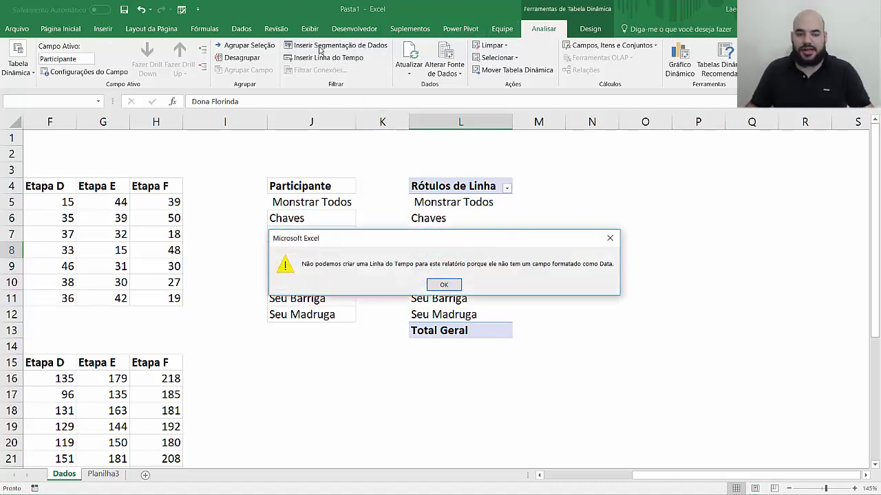
pyautogui.press('Return')
pyautogui.click(322, 45)
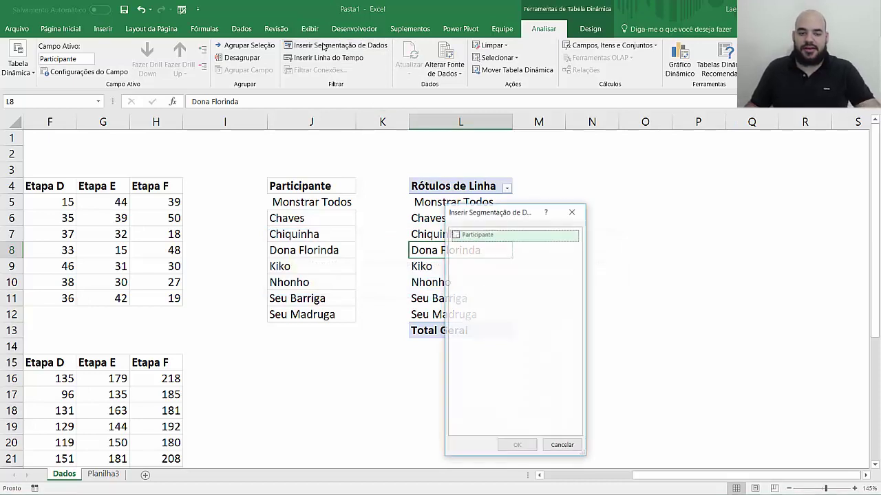
pyautogui.click(460, 239)
pyautogui.click(517, 445)
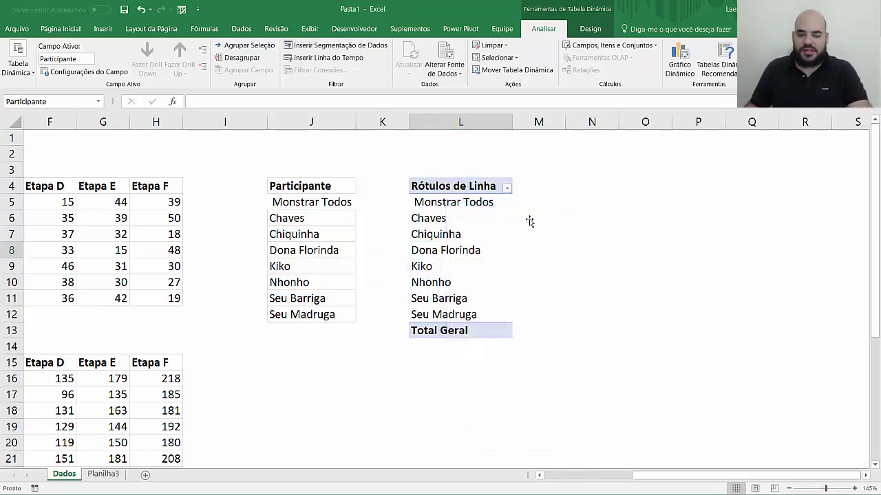
pyautogui.moveTo(530, 221); pyautogui.dragTo(692, 203)
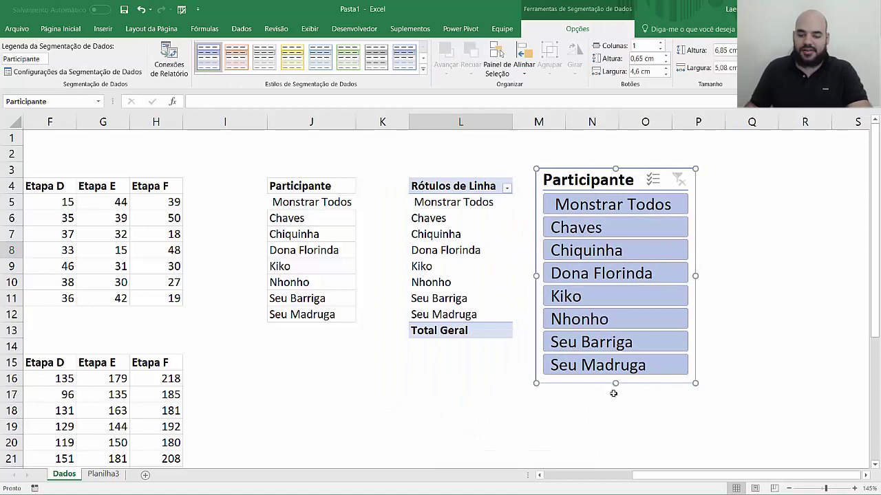
pyautogui.moveTo(615, 384)
pyautogui.mouseDown()
pyautogui.moveTo(615, 412)
pyautogui.moveTo(614, 382)
pyautogui.moveTo(615, 400)
pyautogui.mouseUp()
# - Filter the pivot to Chiquinha with the slicer, then zoom to 100% and deselect the slicer
pyautogui.click(613, 204)
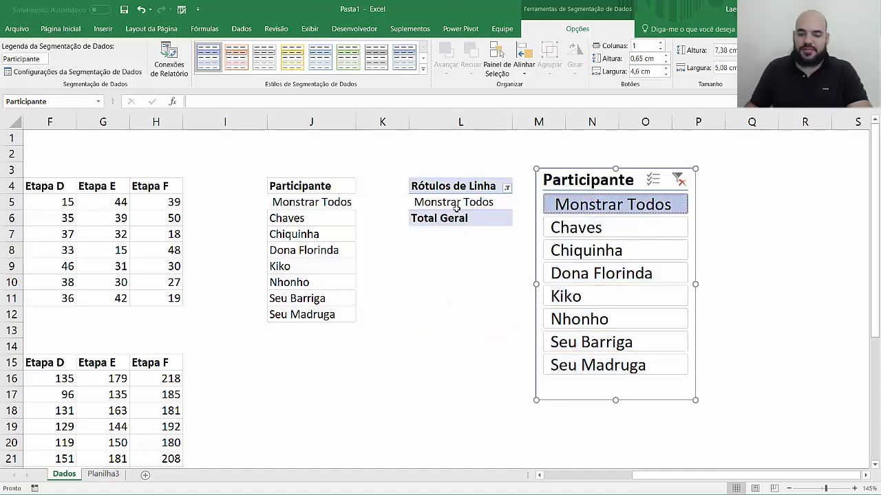
pyautogui.press('Down')
pyautogui.press('space')
pyautogui.press('Down')
pyautogui.press('space')
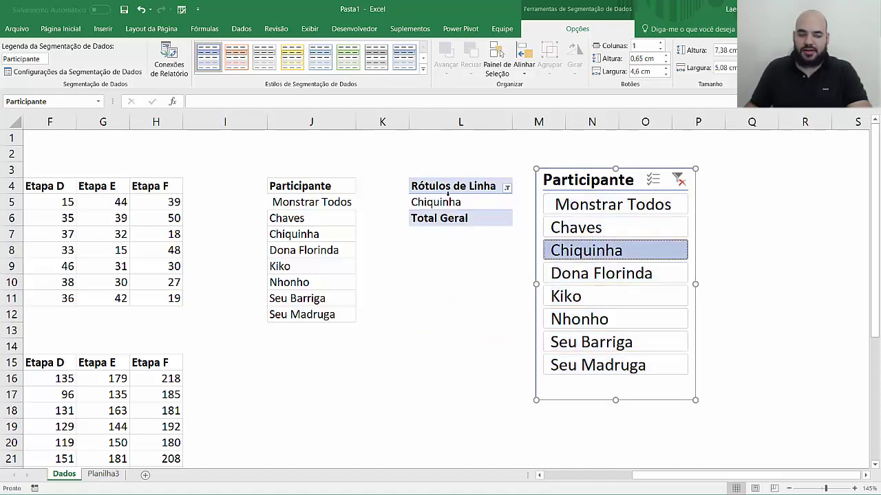
pyautogui.click(449, 202)
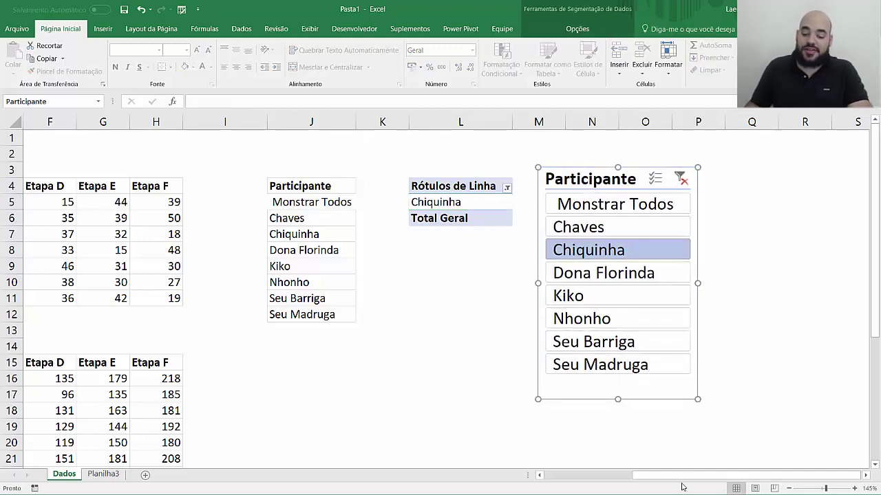
pyautogui.moveTo(682, 475); pyautogui.dragTo(609, 475)
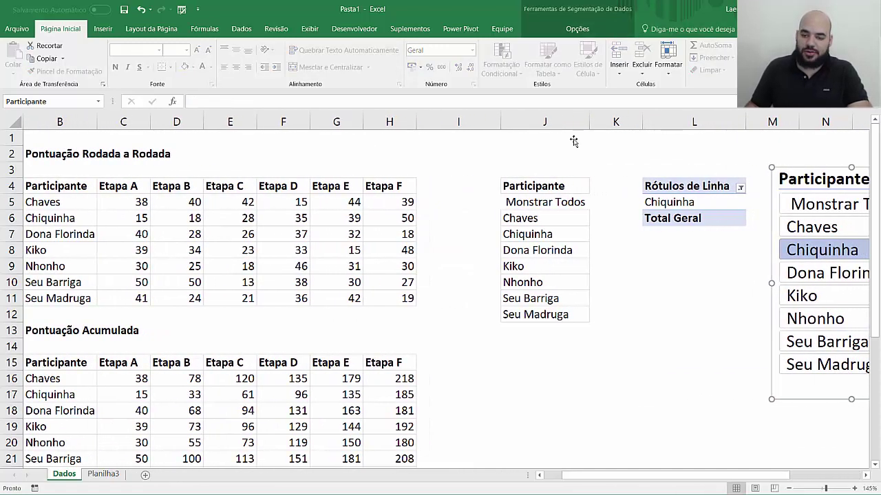
pyautogui.click(650, 329)
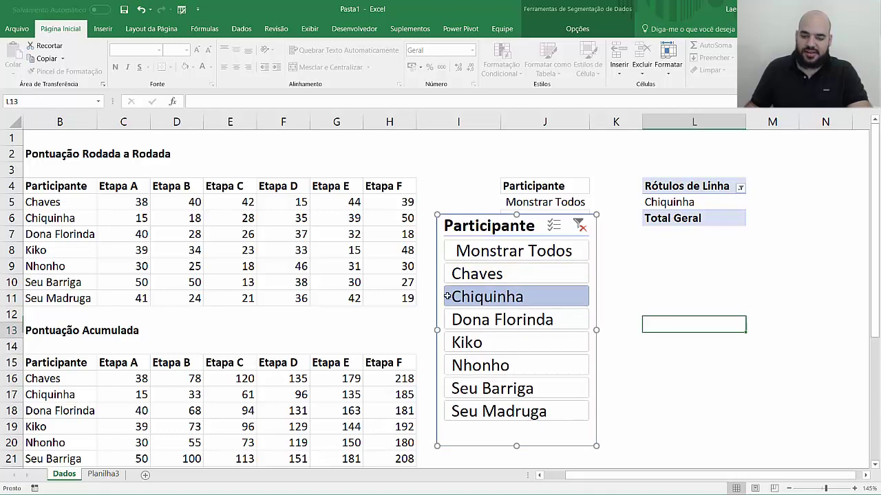
pyautogui.keyDown('ctrl'); pyautogui.scroll(-3, 647, 324); pyautogui.keyUp('ctrl')
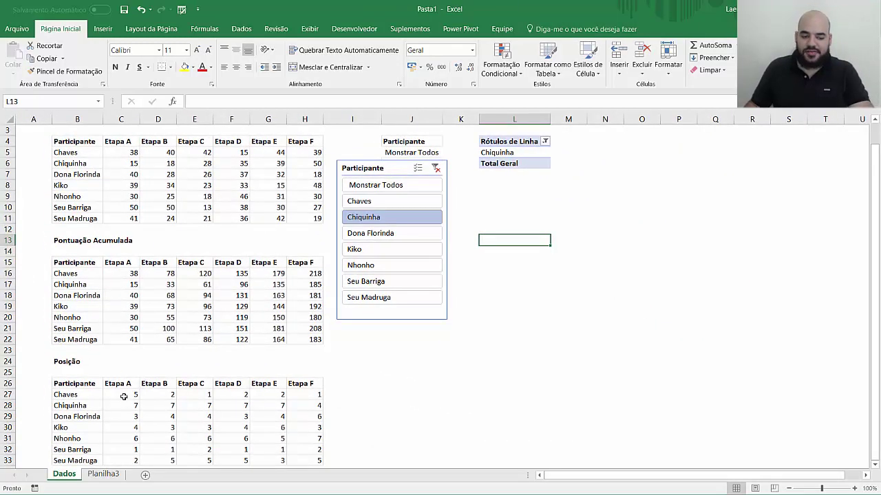
# - Check Dona Florinda's Posição row, then reset the slicer to Monstrar Todos and select C27
pyautogui.moveTo(130, 394); pyautogui.dragTo(303, 460)
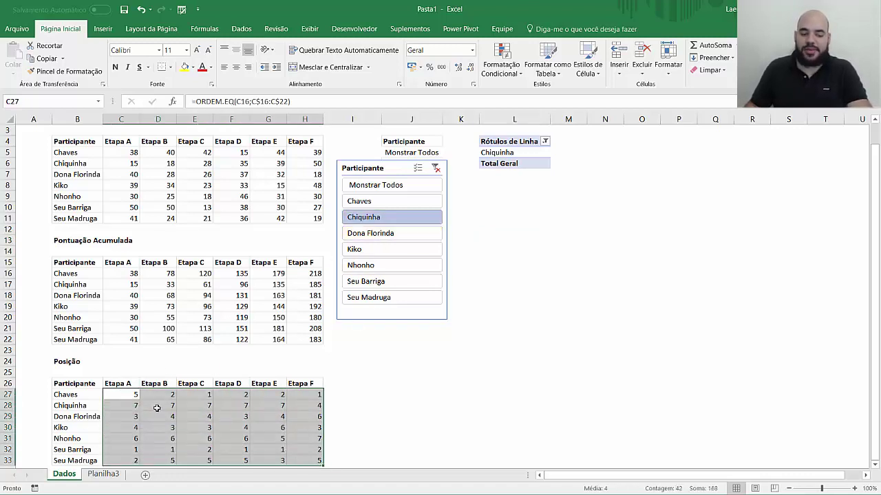
pyautogui.click(371, 234)
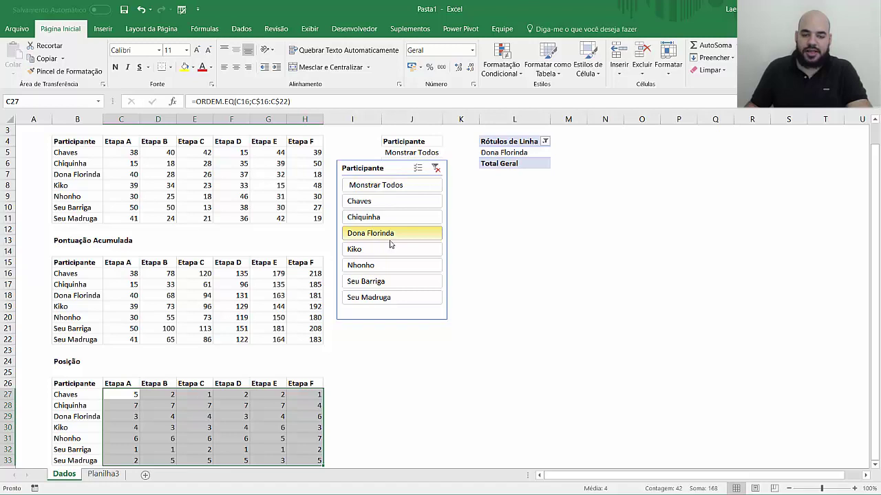
pyautogui.moveTo(117, 417); pyautogui.dragTo(311, 414)
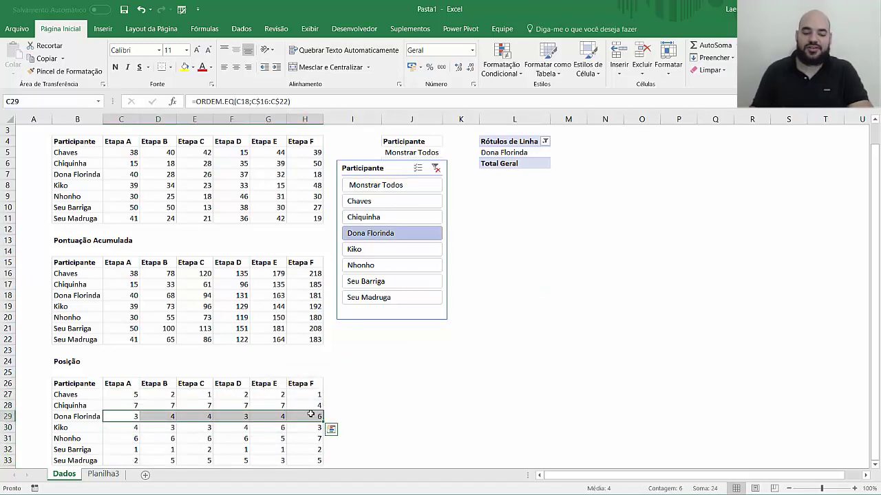
pyautogui.click(376, 185)
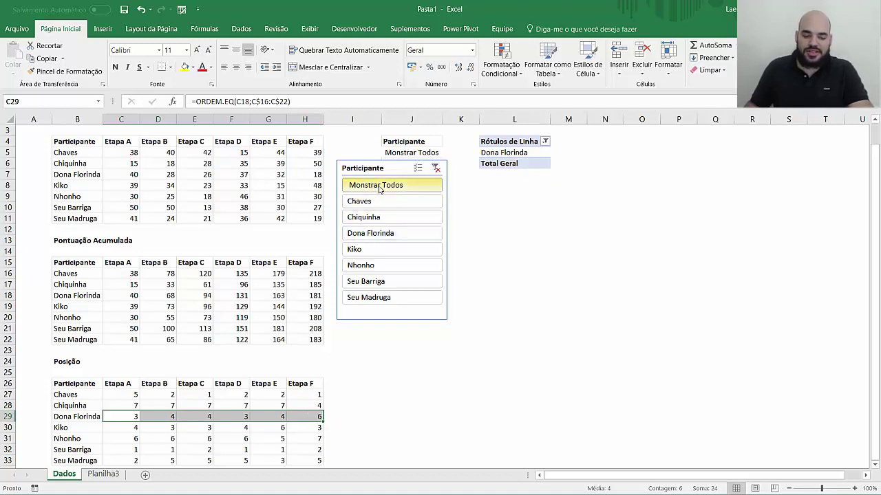
pyautogui.click(121, 394)
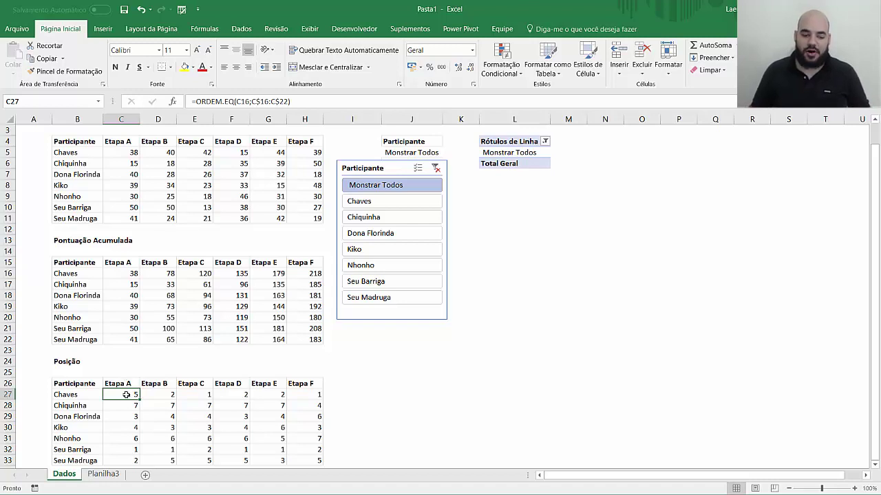
# - Reopen C27's rank formula and insert SE( before ORDEM.EQ
pyautogui.doubleClick(126, 395)
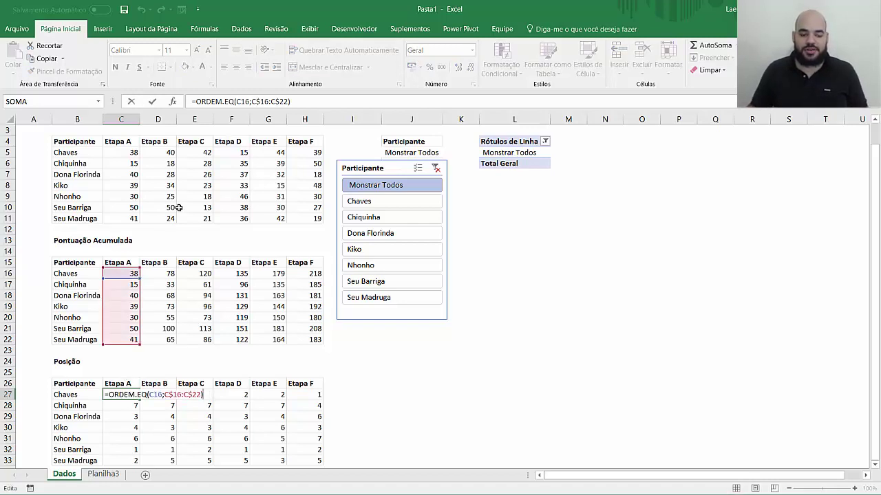
pyautogui.scroll(-1, 116, 379)
pyautogui.scroll(-1, 116, 373)
pyautogui.press('Escape')
pyautogui.scroll(2, 115, 376)
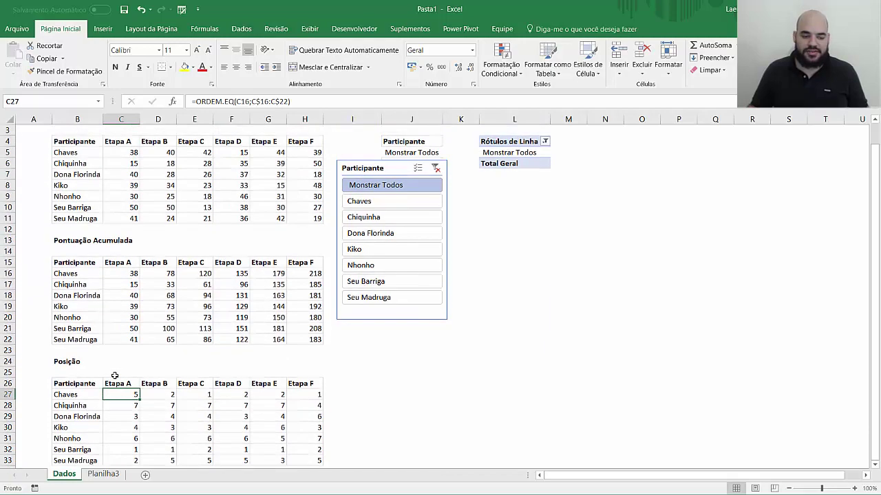
pyautogui.keyDown('ctrl'); pyautogui.scroll(5, 115, 375); pyautogui.keyUp('ctrl')
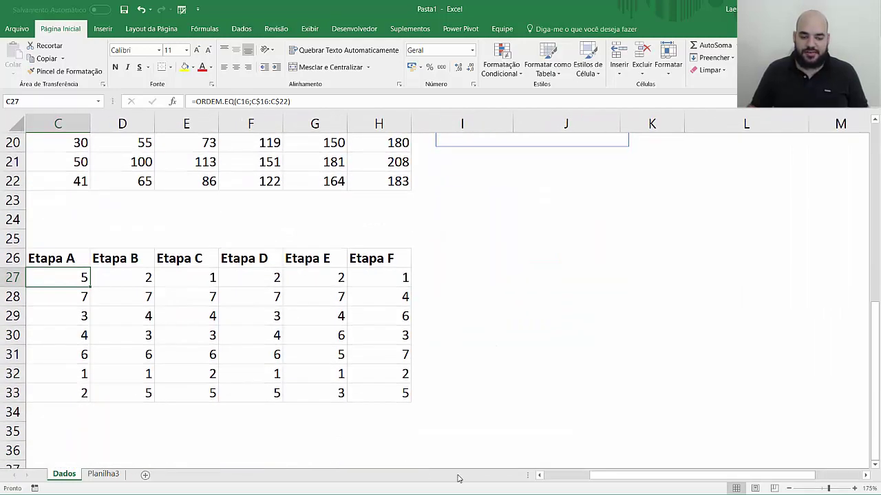
pyautogui.hscroll(-2, 422, 466)
pyautogui.doubleClick(183, 279)
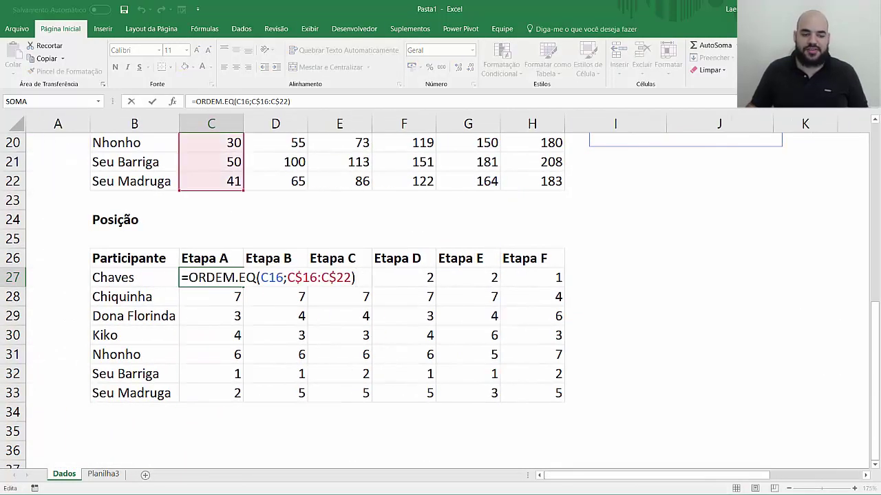
pyautogui.write('SE(')
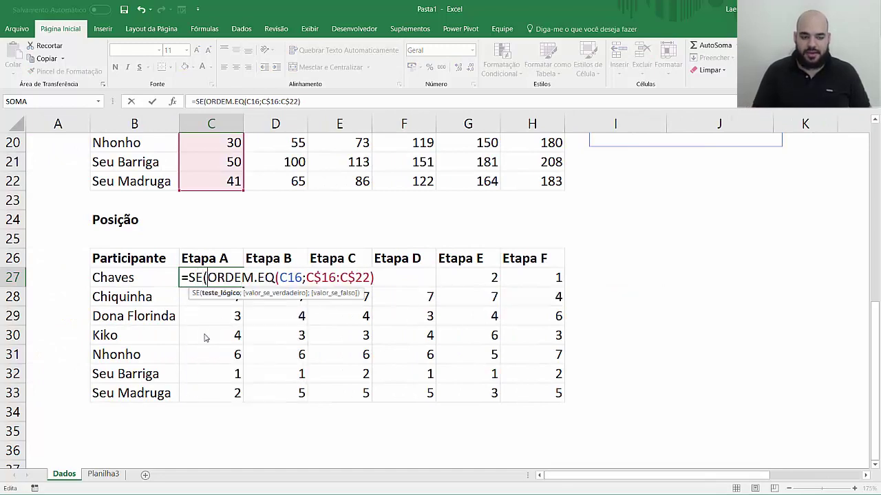
# - Add the condition B27=L5; to the SE test and insert OU( right after SE(
pyautogui.click(121, 277)
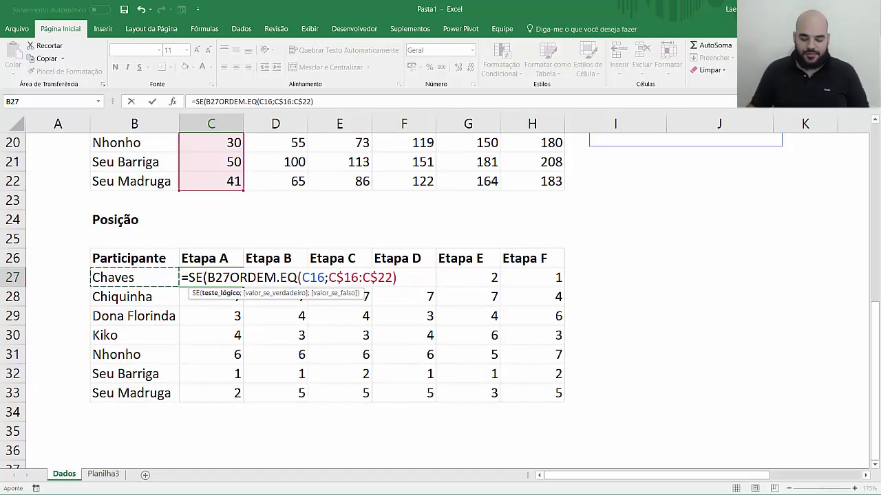
pyautogui.write('=')
pyautogui.scroll(1, 664, 238)
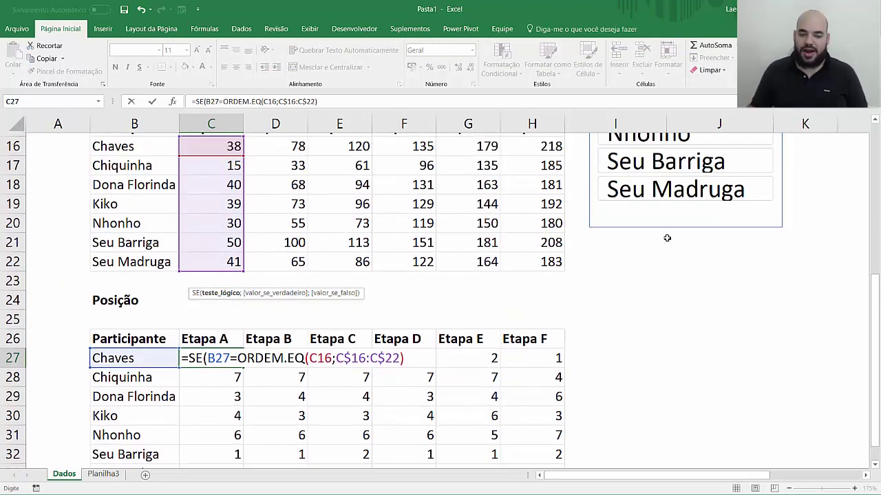
pyautogui.scroll(4, 696, 230)
pyautogui.scroll(1, 757, 213)
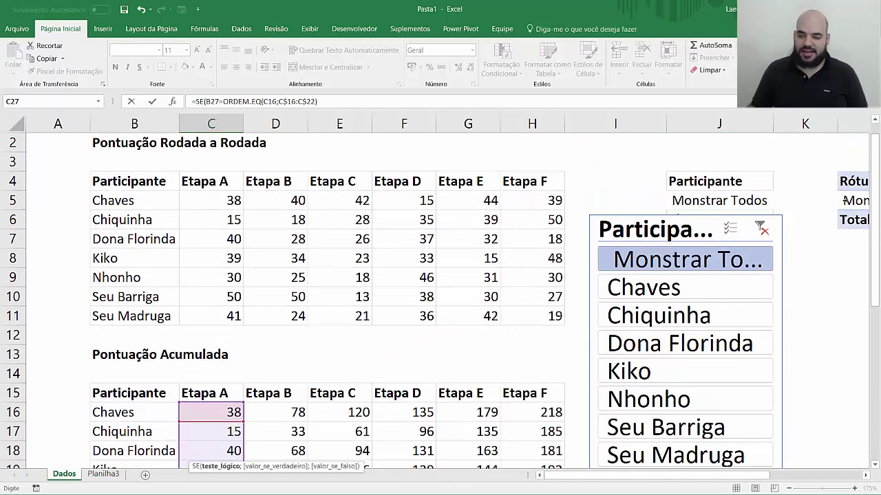
pyautogui.moveTo(736, 475); pyautogui.dragTo(771, 486)
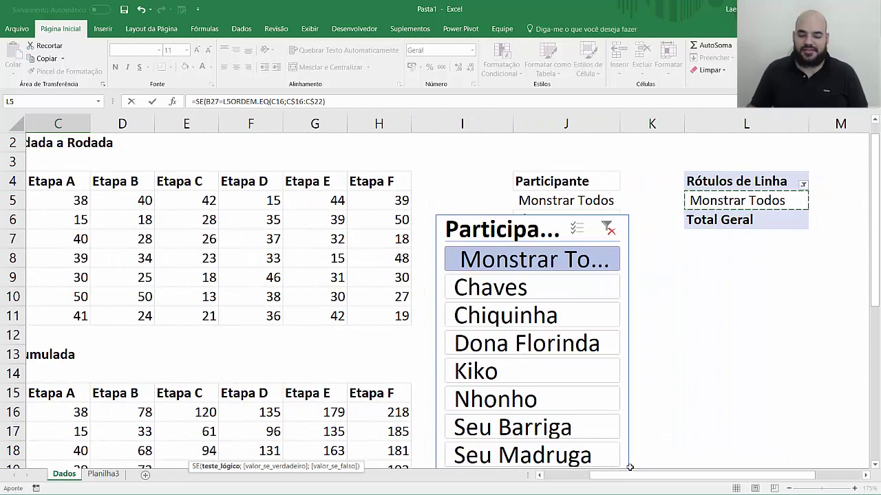
pyautogui.hscroll(-2, 629, 467)
pyautogui.scroll(-3, 159, 407)
pyautogui.scroll(-2, 158, 407)
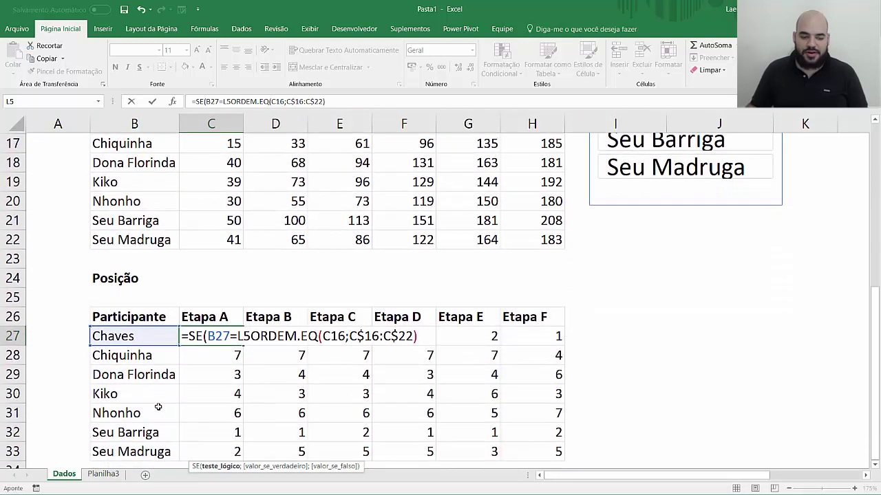
pyautogui.write(';')
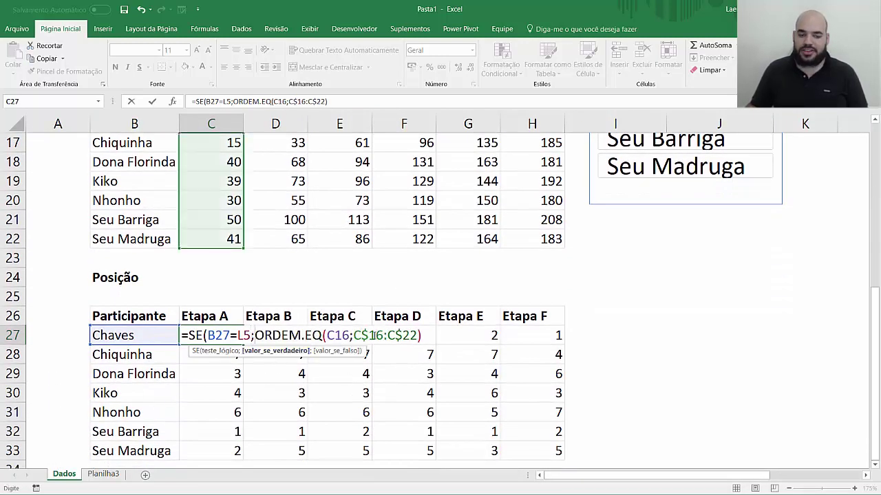
pyautogui.click(208, 335)
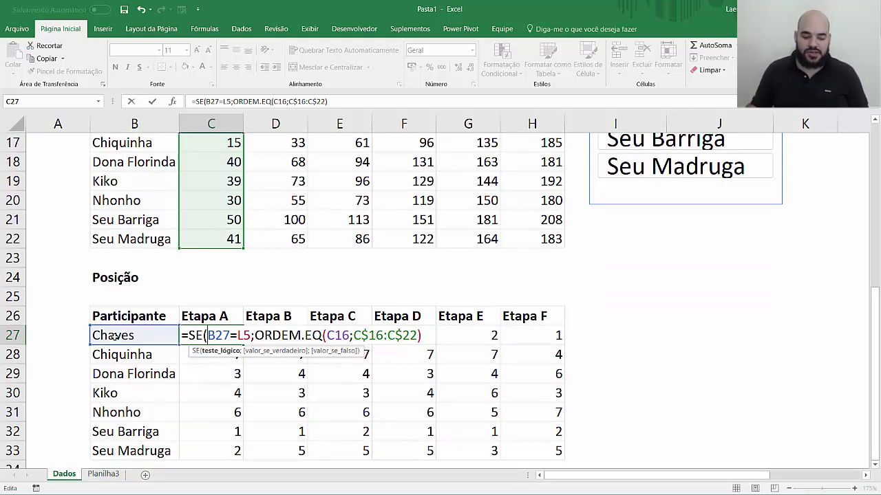
pyautogui.write('OU(')
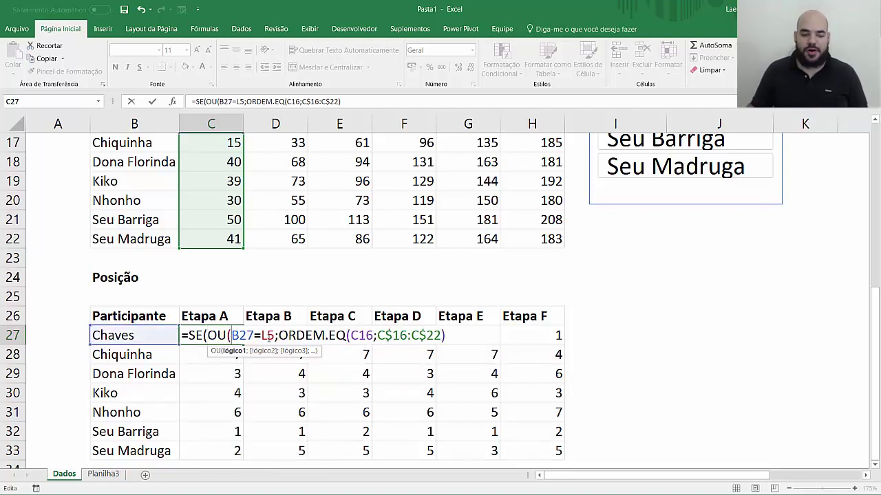
# - Add the second OU condition J5=L5 after B27=L5 and close the OU bracket
pyautogui.click(277, 335)
pyautogui.press('Left')
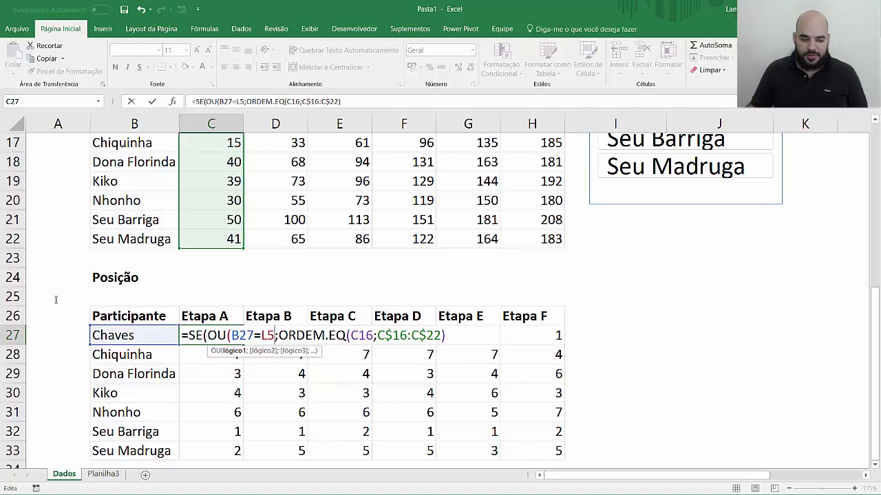
pyautogui.write(';')
pyautogui.scroll(3, 508, 317)
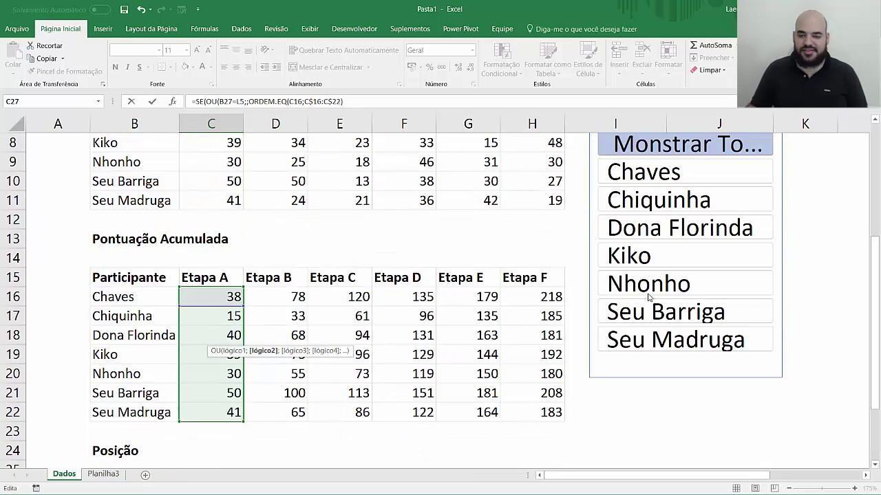
pyautogui.scroll(3, 509, 316)
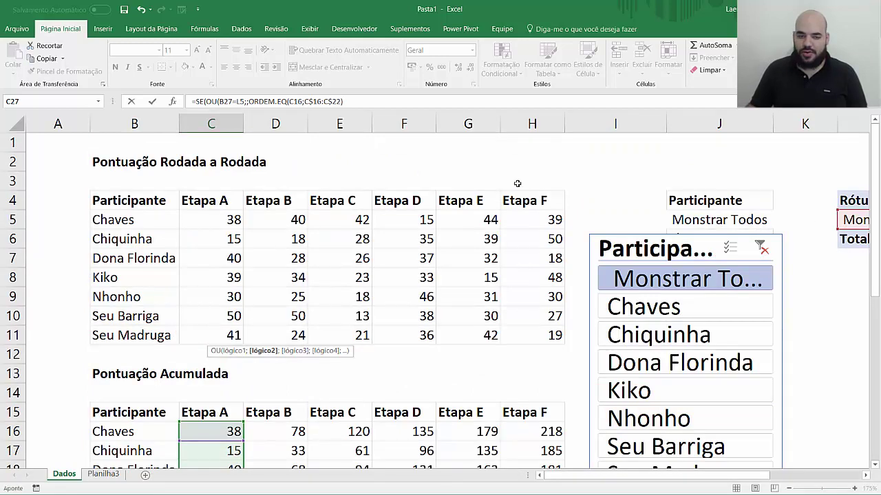
pyautogui.click(719, 219)
pyautogui.write('=')
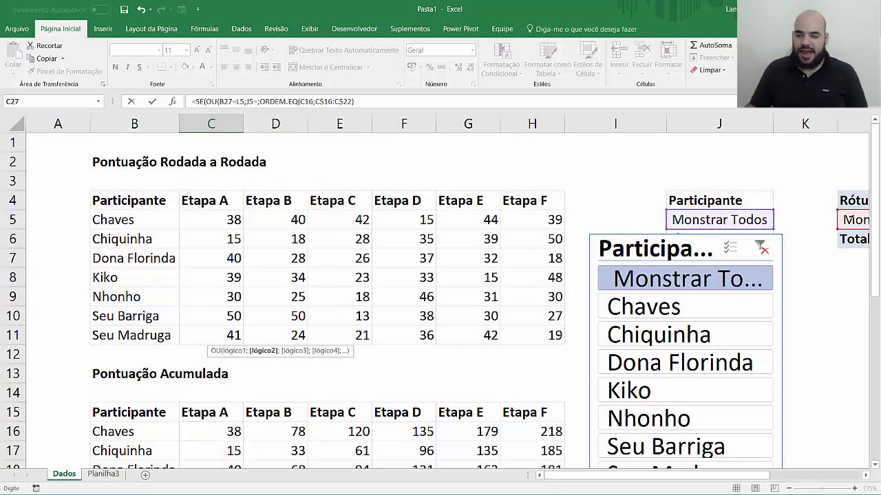
pyautogui.click(853, 220)
pyautogui.hscroll(3, 736, 461)
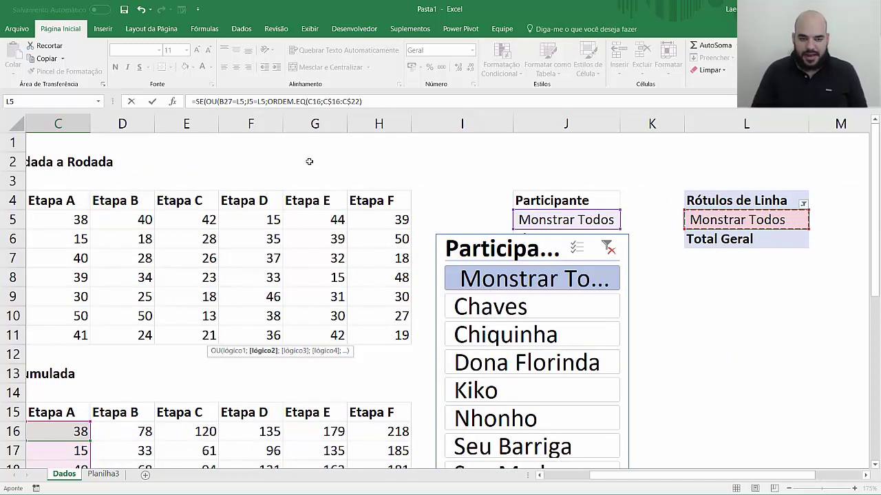
pyautogui.write(')')
# - Zoom out and select the J5 reference inside C27's formula to review it
pyautogui.moveTo(655, 475); pyautogui.dragTo(610, 474)
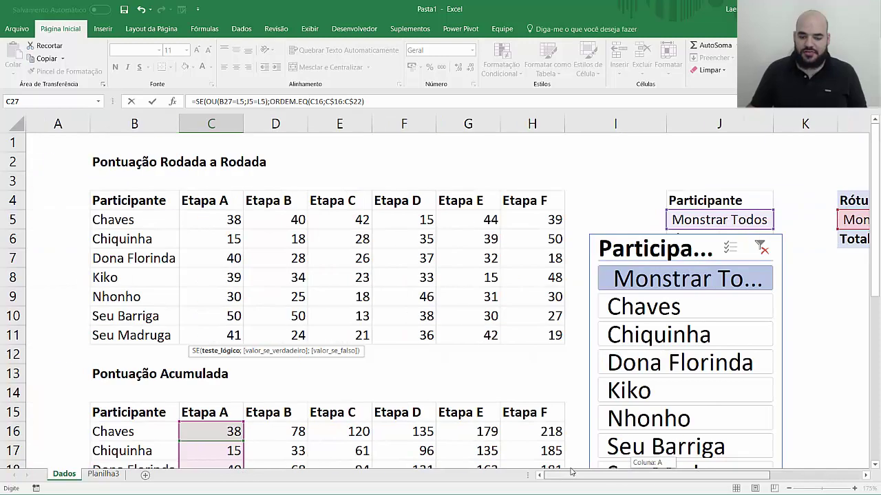
pyautogui.scroll(-6, 167, 321)
pyautogui.scroll(-1, 231, 282)
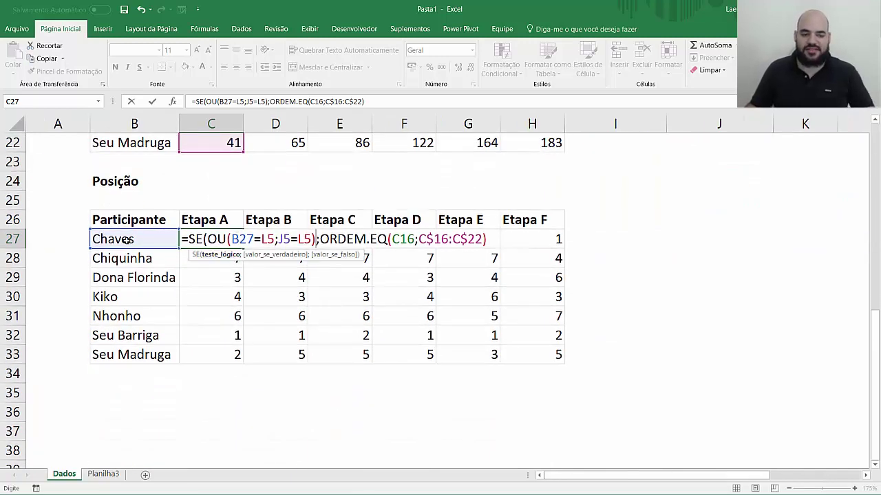
pyautogui.click(273, 239)
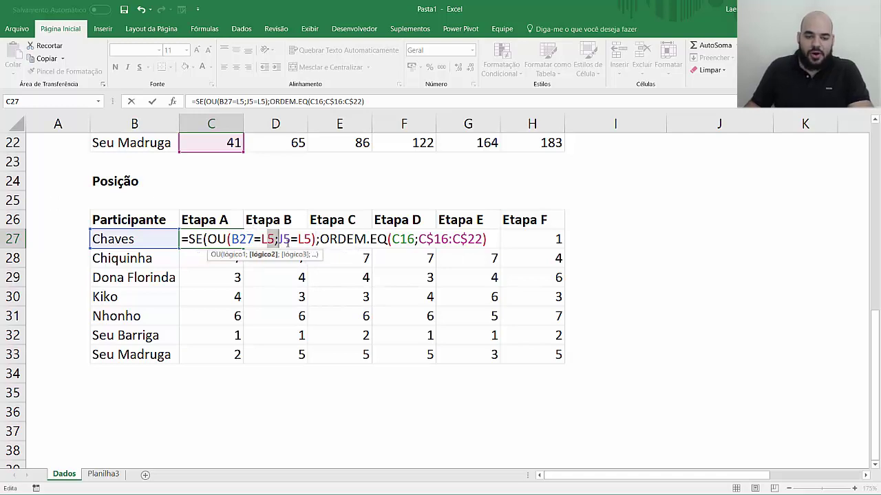
pyautogui.doubleClick(283, 239)
pyautogui.scroll(6, 615, 224)
pyautogui.scroll(1, 616, 223)
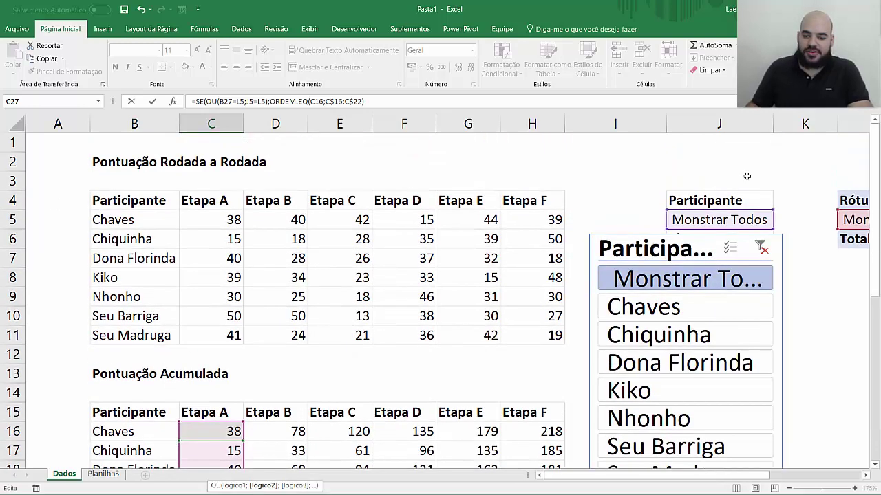
pyautogui.scroll(-4, 291, 363)
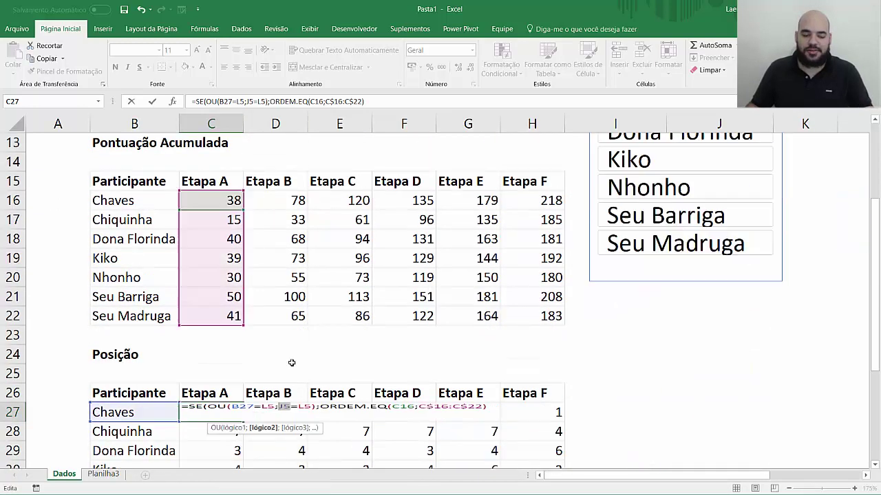
pyautogui.scroll(-2, 291, 311)
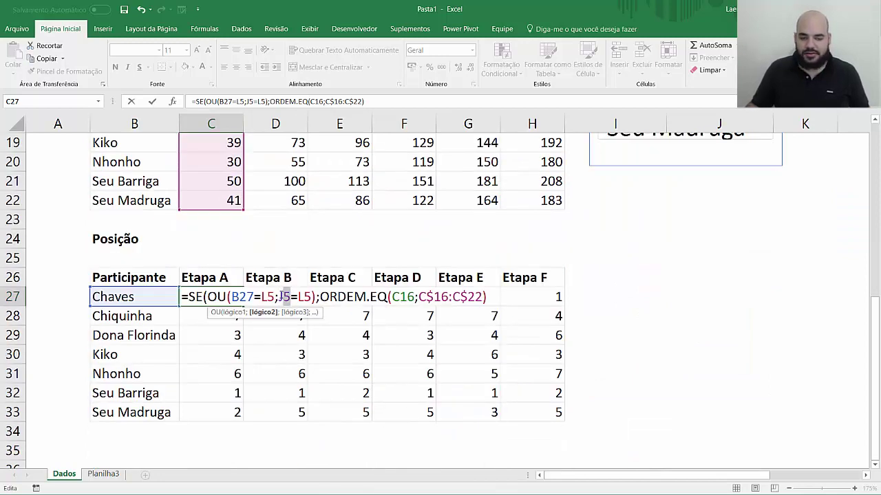
pyautogui.write('"')
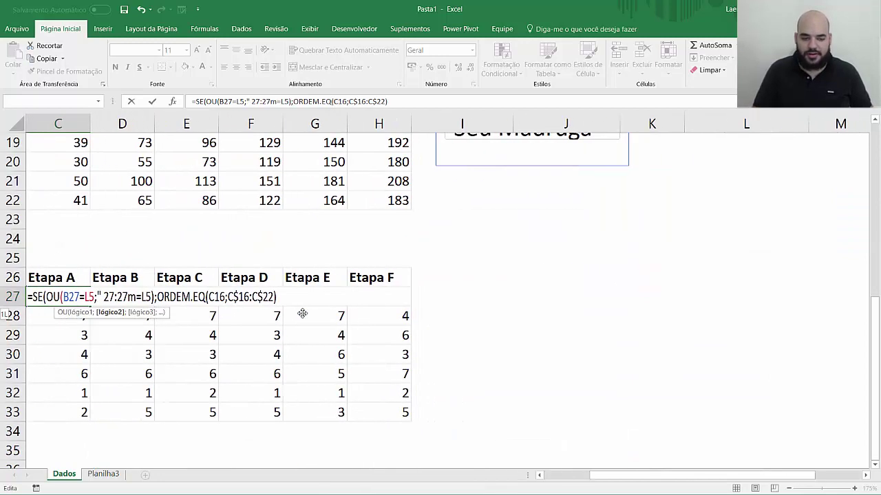
pyautogui.write(' 27:27m')
pyautogui.hscroll(2, 302, 314)
pyautogui.press('BackSpace')
pyautogui.press('BackSpace')
pyautogui.press('BackSpace')
pyautogui.press('BackSpace')
pyautogui.press('BackSpace')
pyautogui.write('m')
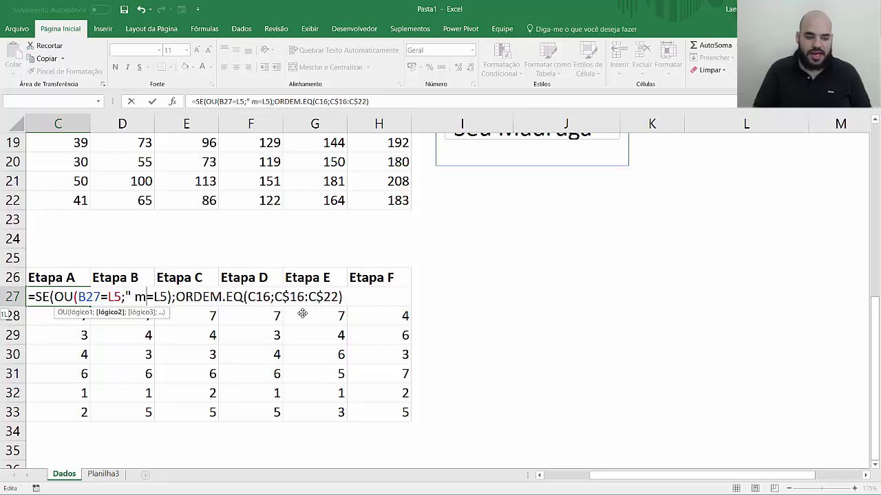
pyautogui.press('BackSpace')
pyautogui.write('Mostrar')
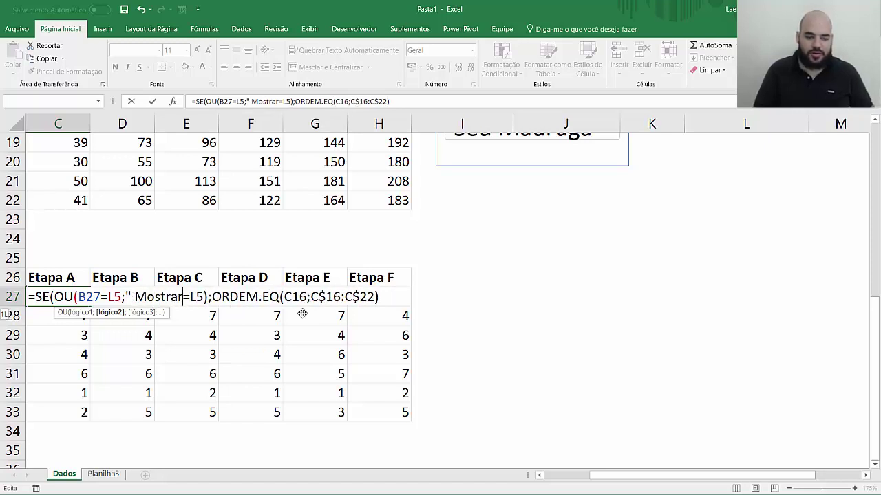
pyautogui.write('Todo')
pyautogui.write('"')
pyautogui.press('BackSpace')
pyautogui.press('BackSpace')
pyautogui.press('BackSpace')
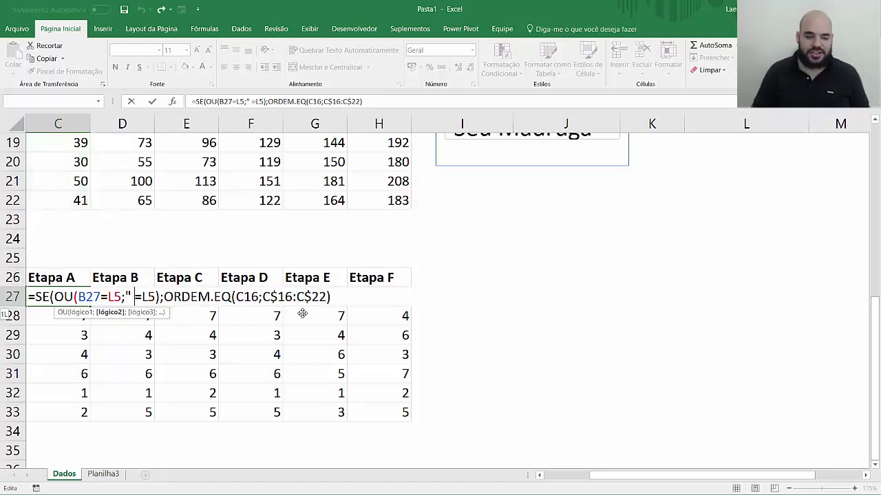
pyautogui.press('BackSpace')
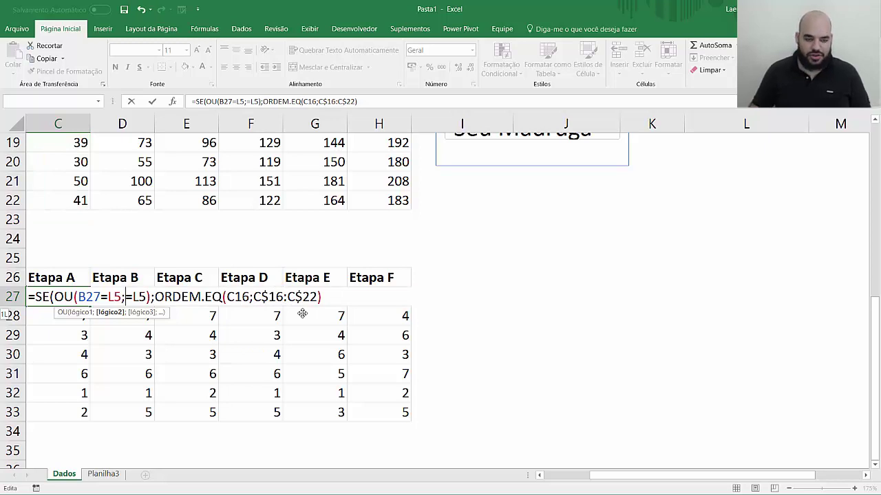
pyautogui.write('j5')
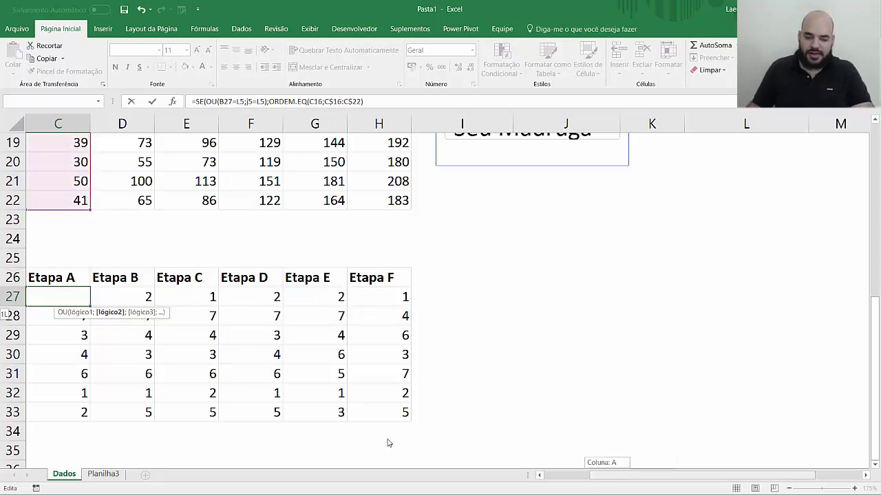
pyautogui.moveTo(598, 475); pyautogui.dragTo(554, 475)
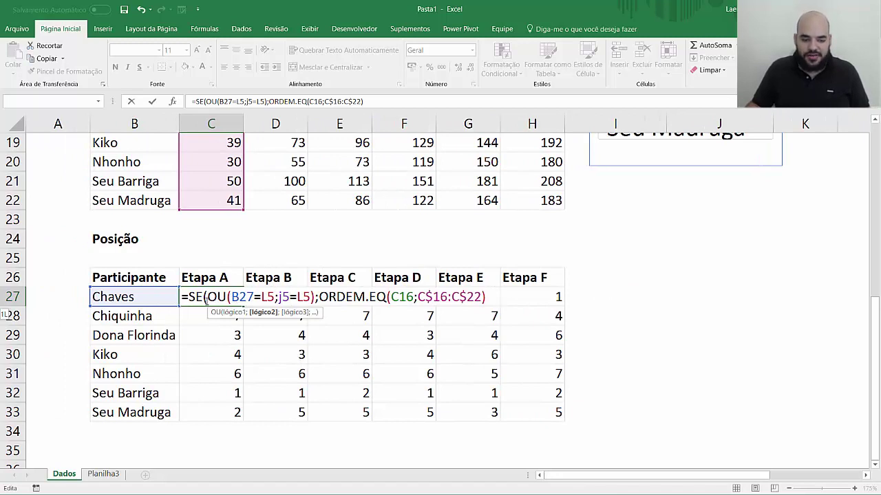
pyautogui.moveTo(206, 300); pyautogui.dragTo(449, 297)
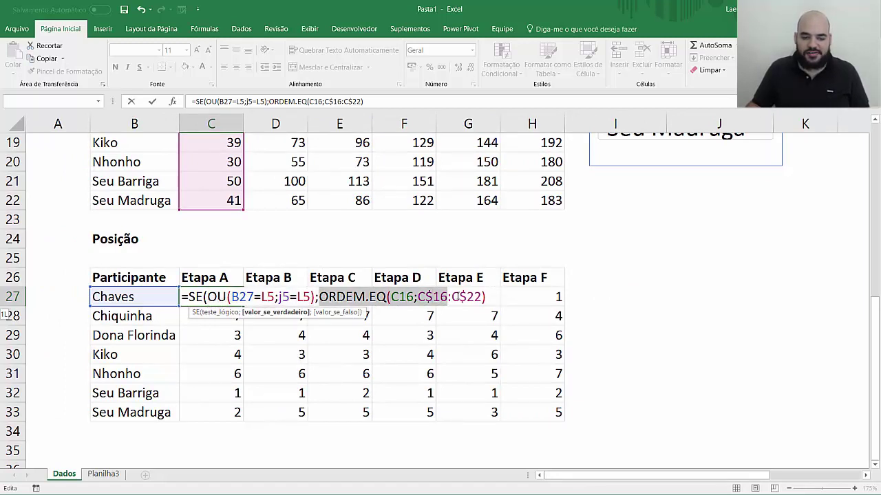
# - Append ;NÃO.DISP() as the formula's false result
pyautogui.click(492, 298)
pyautogui.write(';n')
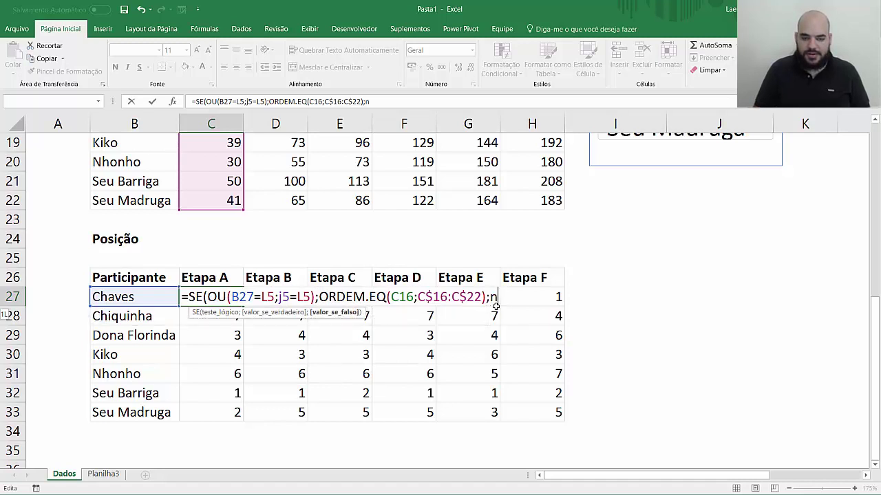
pyautogui.write('ão')
pyautogui.press('Tab')
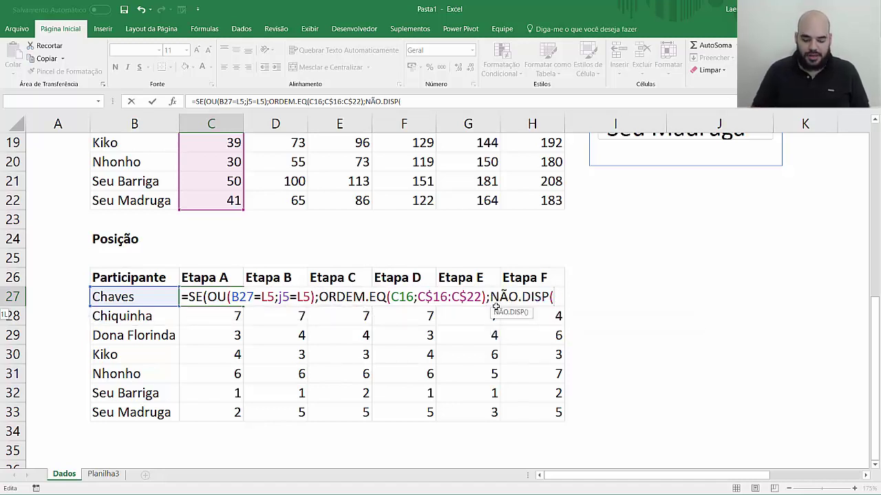
pyautogui.write('))')
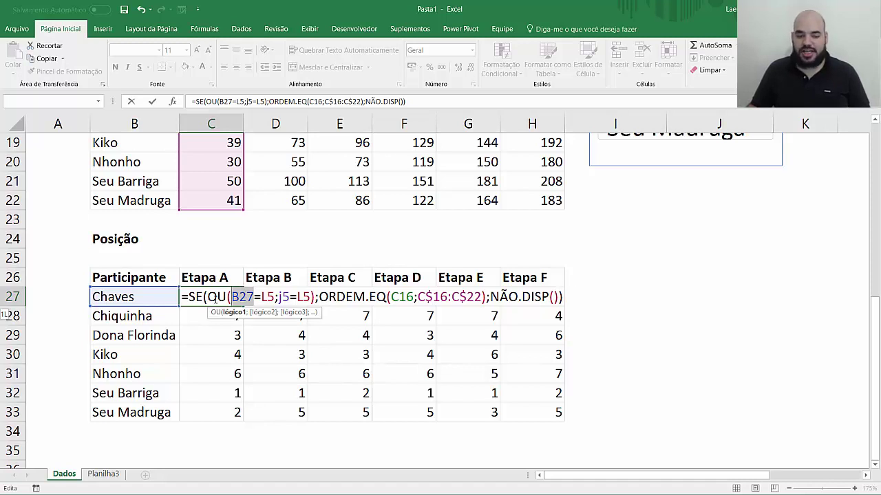
# - Lock the references as $B27, $L$5 and $J$5 with F4 and commit the formula
pyautogui.press('F4')
pyautogui.press('F4')
pyautogui.press('F4')
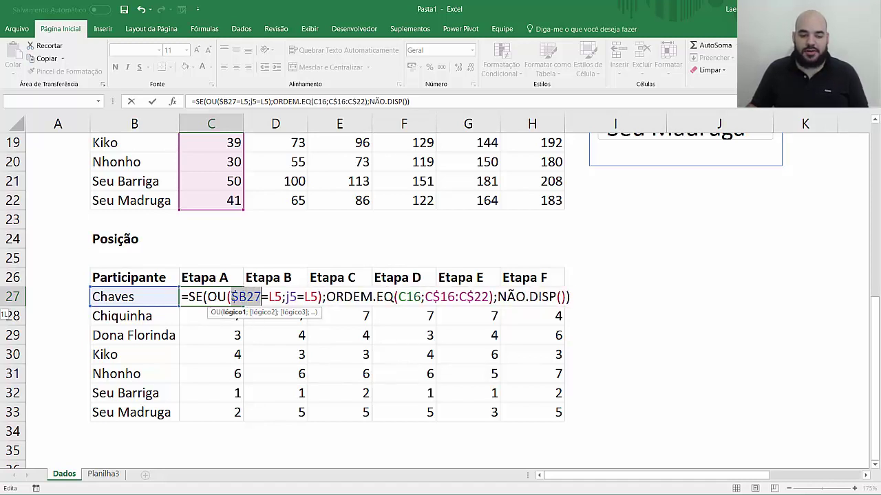
pyautogui.doubleClick(273, 298)
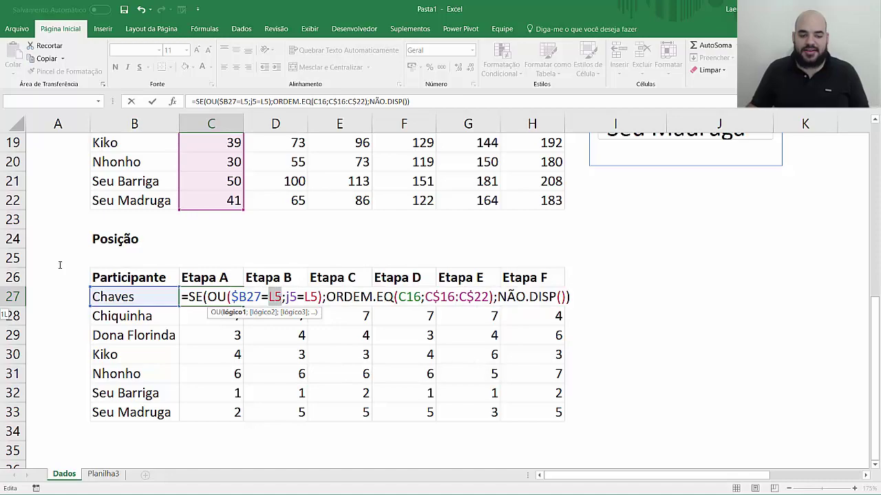
pyautogui.scroll(3, 343, 306)
pyautogui.scroll(3, 482, 275)
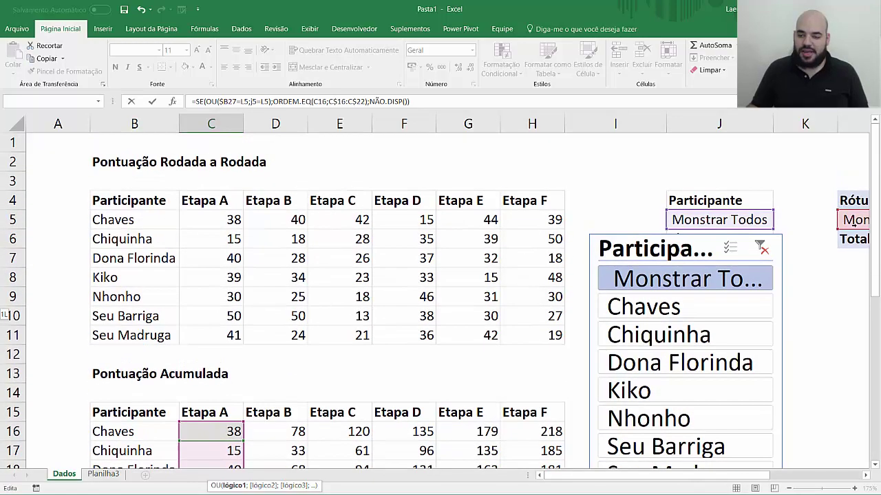
pyautogui.scroll(-6, 252, 330)
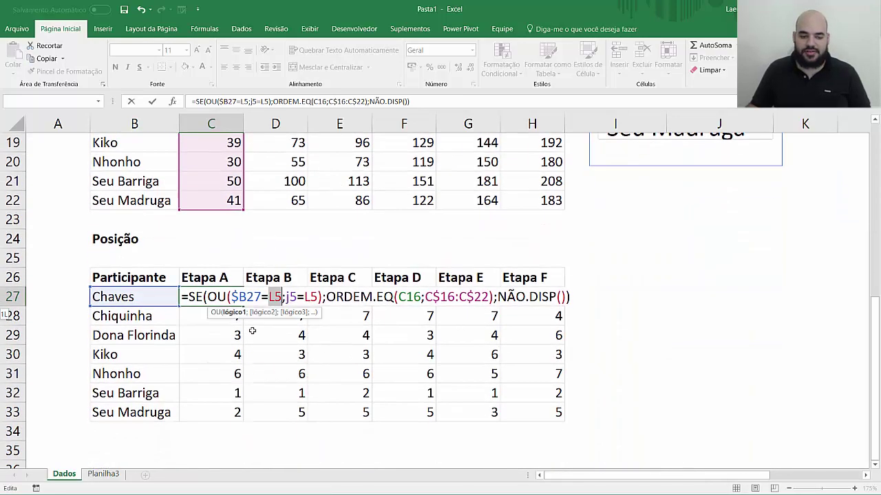
pyautogui.press('F4')
pyautogui.click(302, 303)
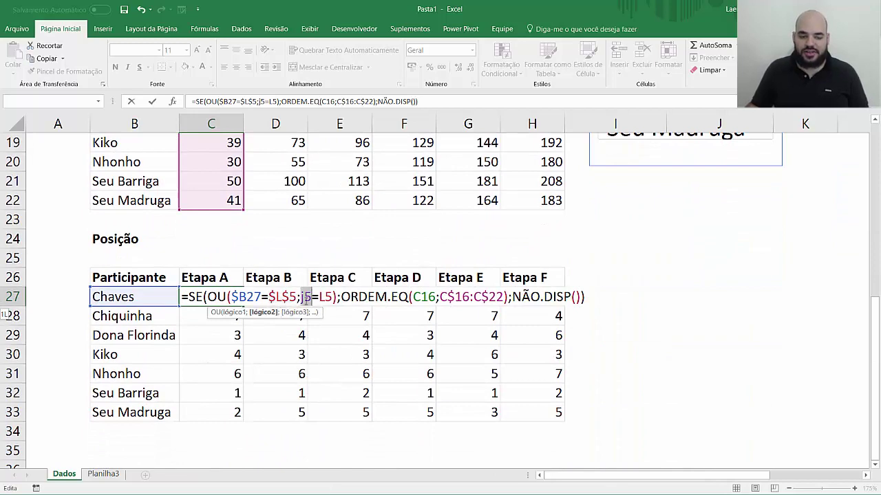
pyautogui.scroll(4, 481, 296)
pyautogui.scroll(2, 688, 207)
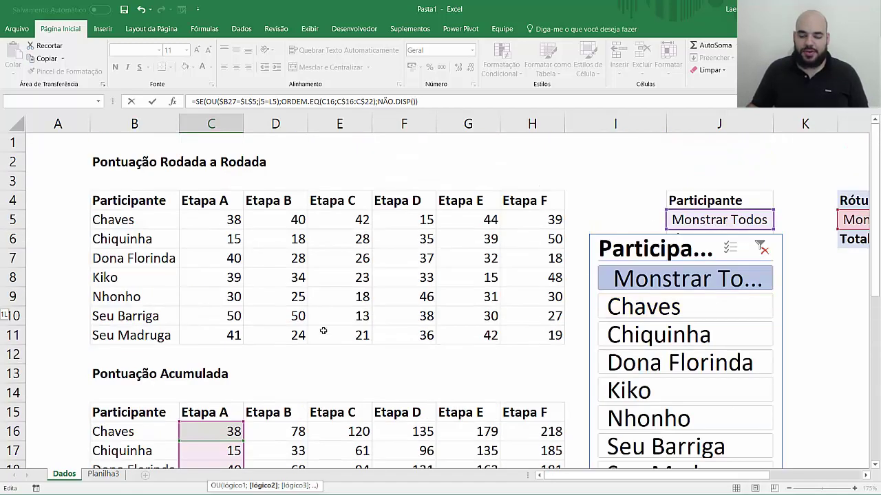
pyautogui.scroll(-6, 321, 279)
pyautogui.press('F4')
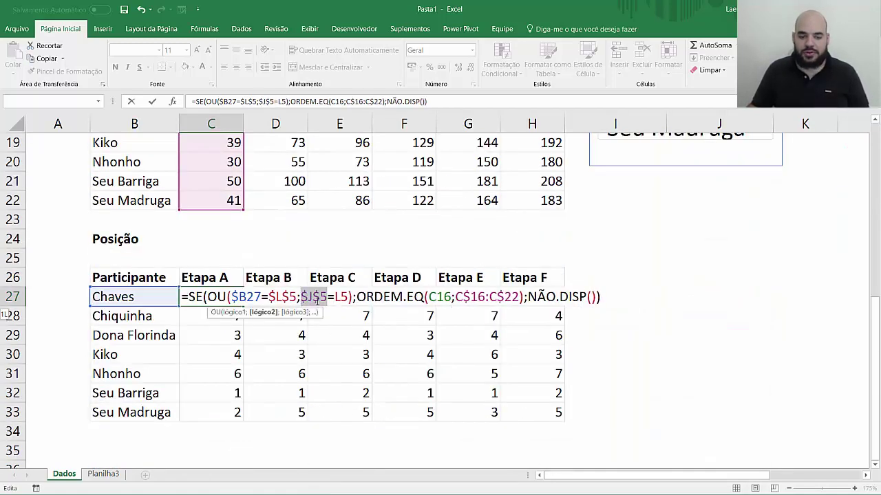
pyautogui.doubleClick(340, 297)
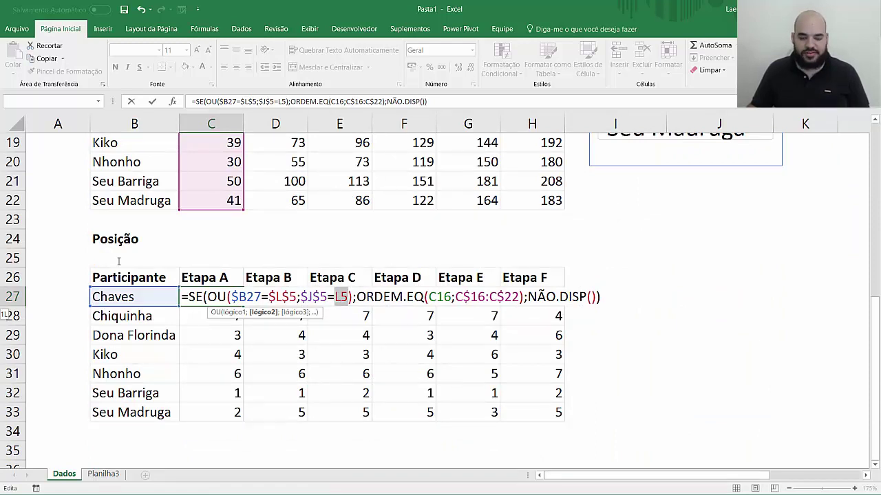
pyautogui.press('F4')
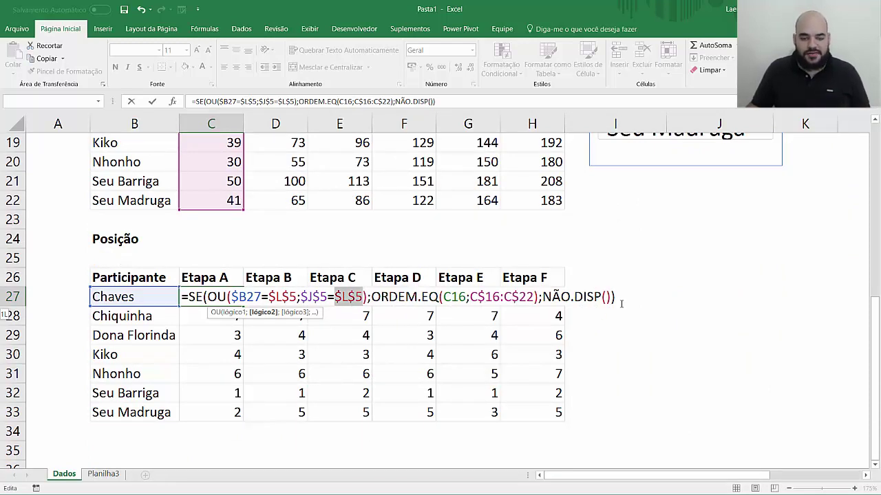
pyautogui.press('Return')
# - Copy C27's formula into the whole Posição range C27:H33
pyautogui.click(232, 288)
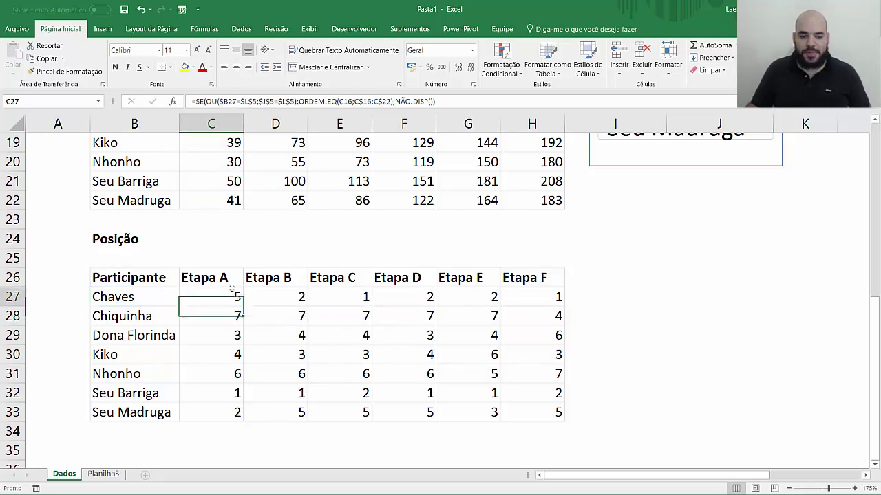
pyautogui.hotkey('ctrl', 'c')
pyautogui.moveTo(232, 293); pyautogui.dragTo(541, 411)
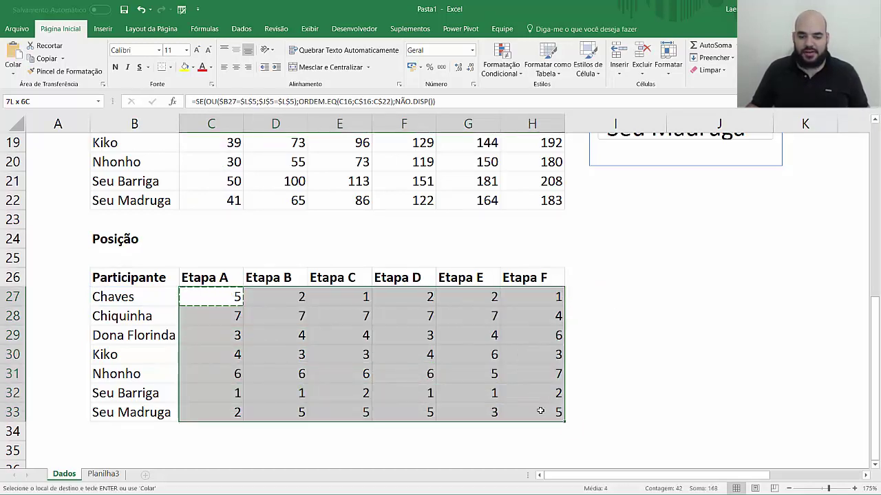
pyautogui.hotkey('ctrl', 'v')
pyautogui.click(581, 317)
pyautogui.press('Escape')
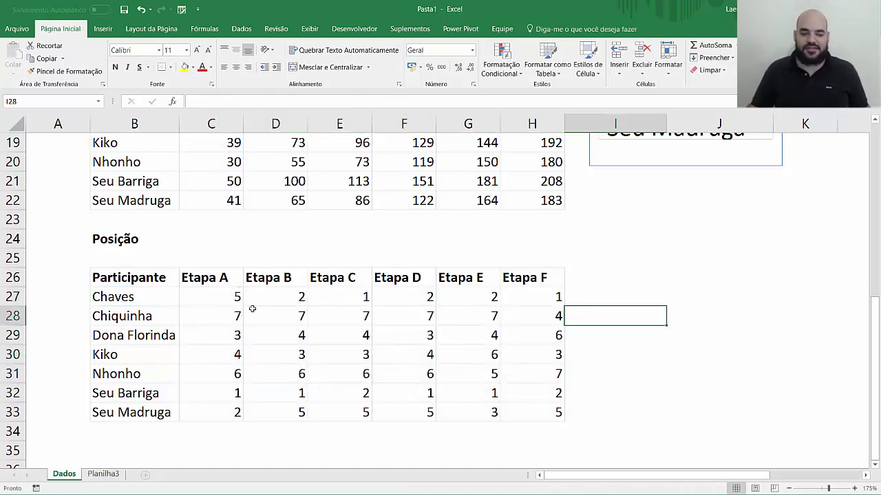
# - Filter through each participant, ending on Seu Madruga, then go to the Planilha3 sheet
pyautogui.keyDown('ctrl'); pyautogui.scroll(-5, 252, 309); pyautogui.keyUp('ctrl')
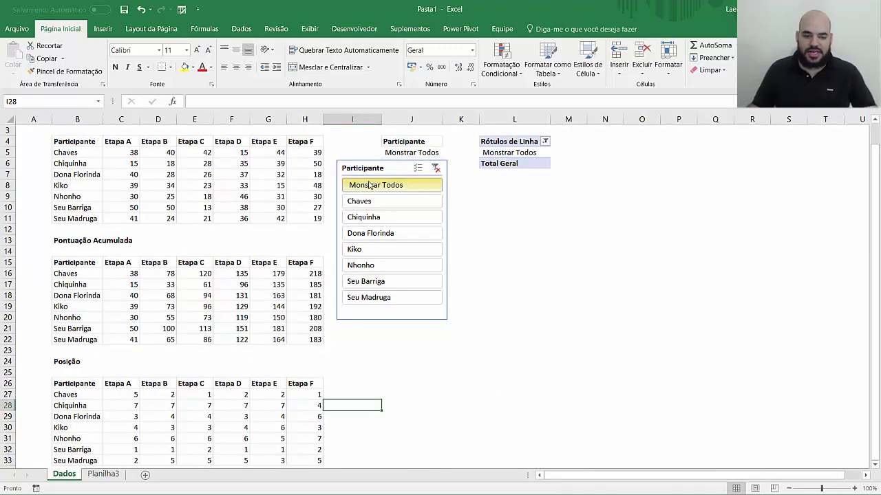
pyautogui.click(360, 201)
pyautogui.scroll(-1, 283, 307)
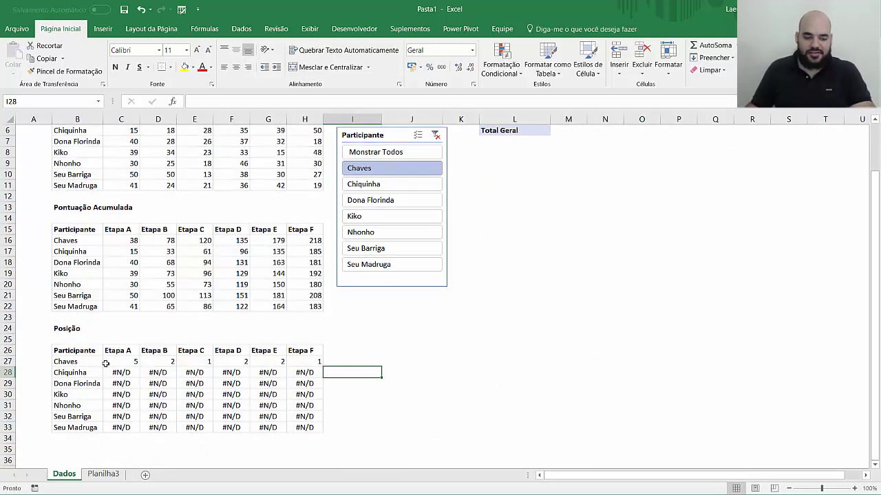
pyautogui.click(410, 186)
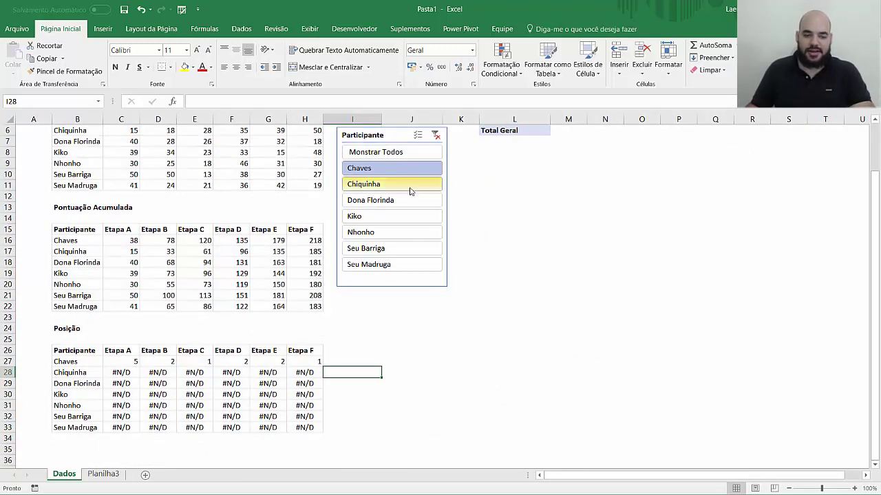
pyautogui.click(384, 200)
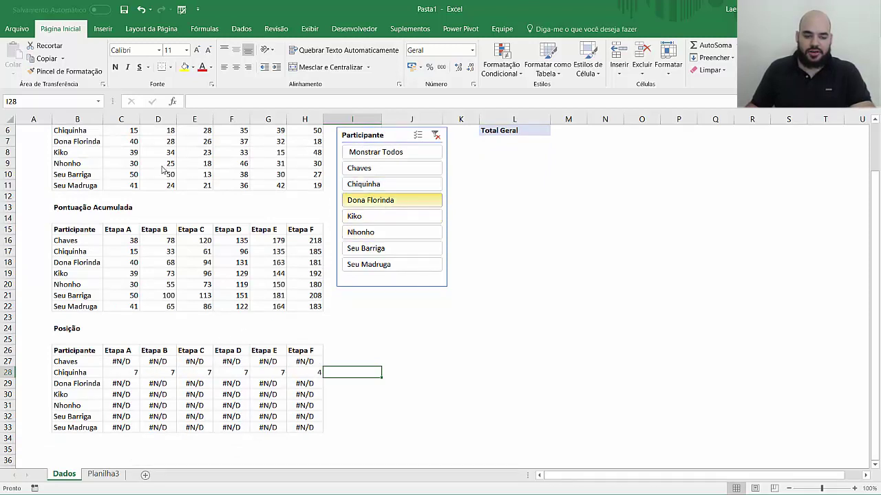
pyautogui.click(384, 216)
pyautogui.click(381, 233)
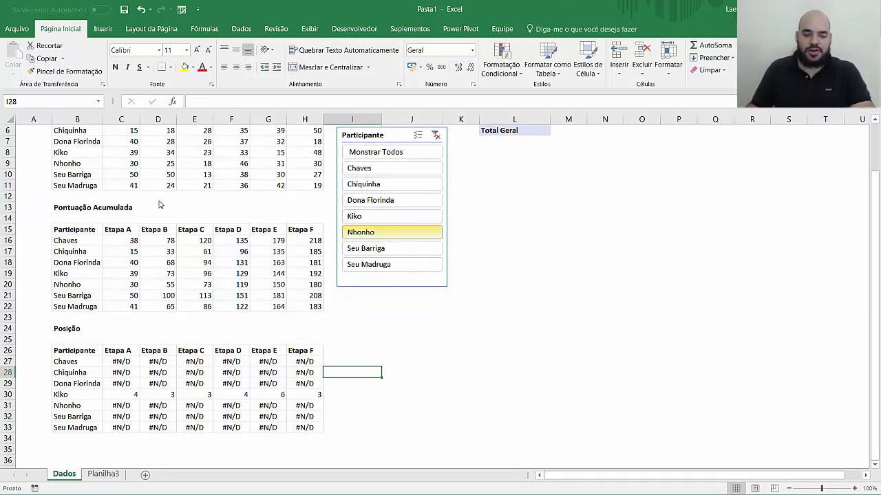
pyautogui.click(382, 248)
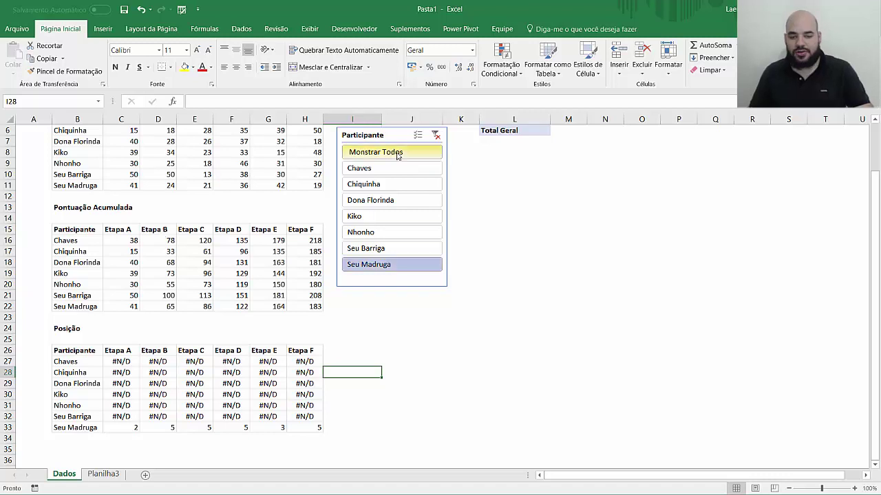
pyautogui.click(371, 135)
pyautogui.click(352, 372)
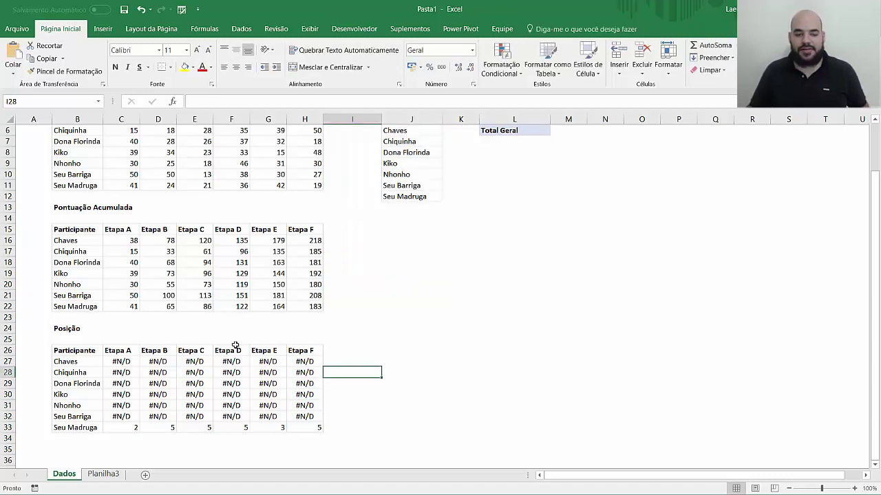
pyautogui.click(103, 474)
# - Paste the Participante slicer onto Planilha3 and place it beside the chart
pyautogui.hotkey('ctrl', 'v')
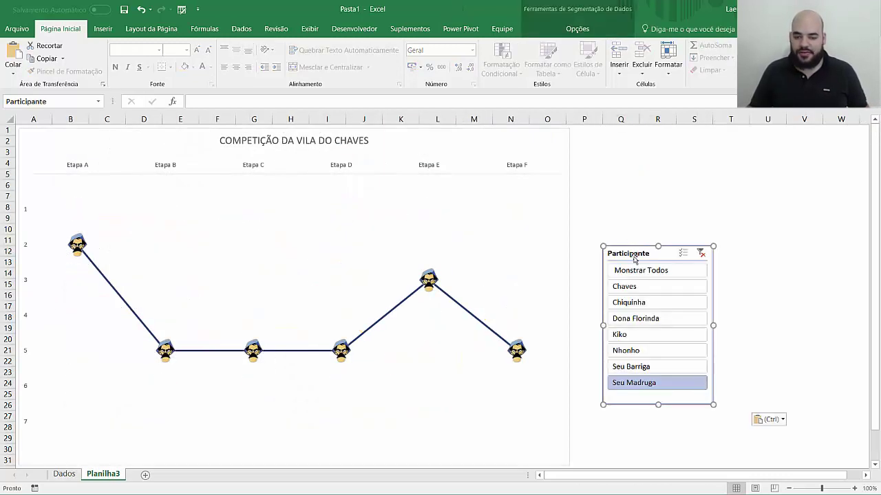
pyautogui.moveTo(629, 249); pyautogui.dragTo(601, 137)
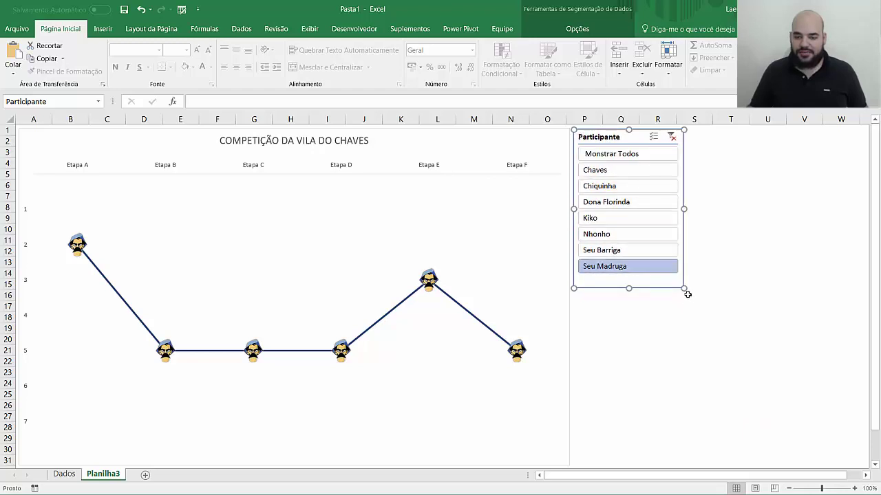
pyautogui.click(718, 278)
# - Filter the chart to each participant from Chaves to Seu Madruga, then back to Monstrar Todos
pyautogui.click(612, 154)
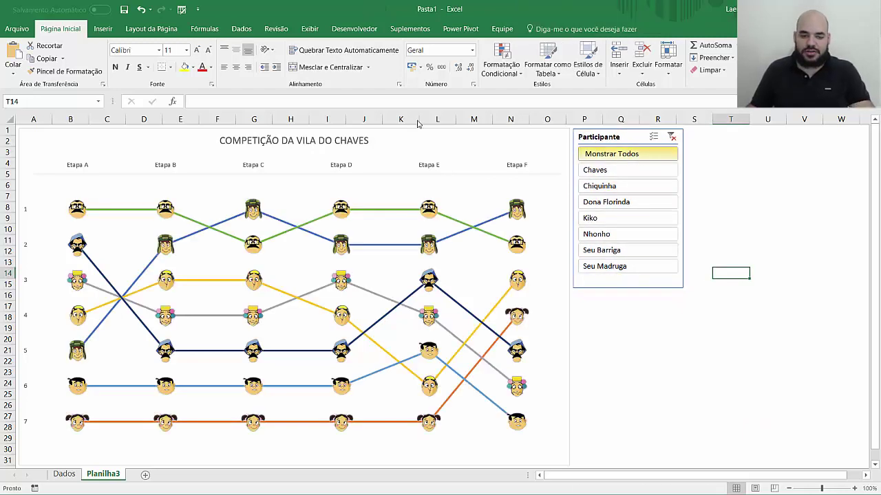
pyautogui.click(623, 167)
pyautogui.click(613, 190)
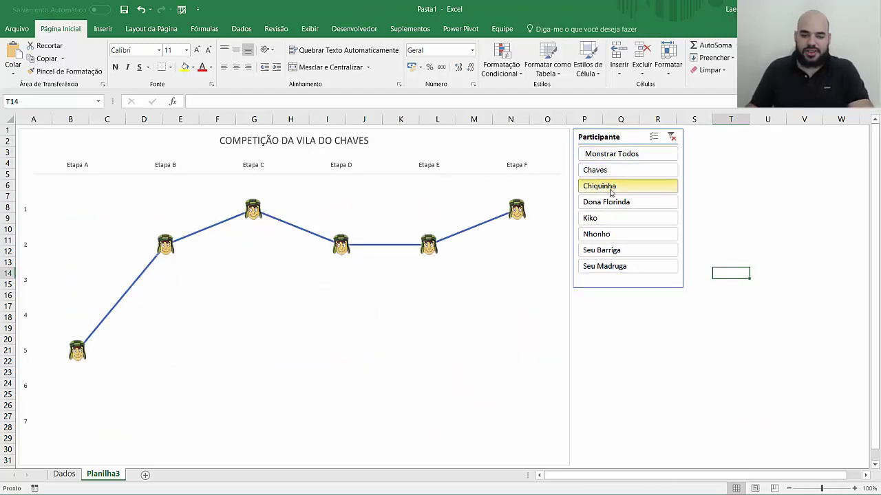
pyautogui.click(614, 203)
pyautogui.click(611, 219)
pyautogui.click(609, 235)
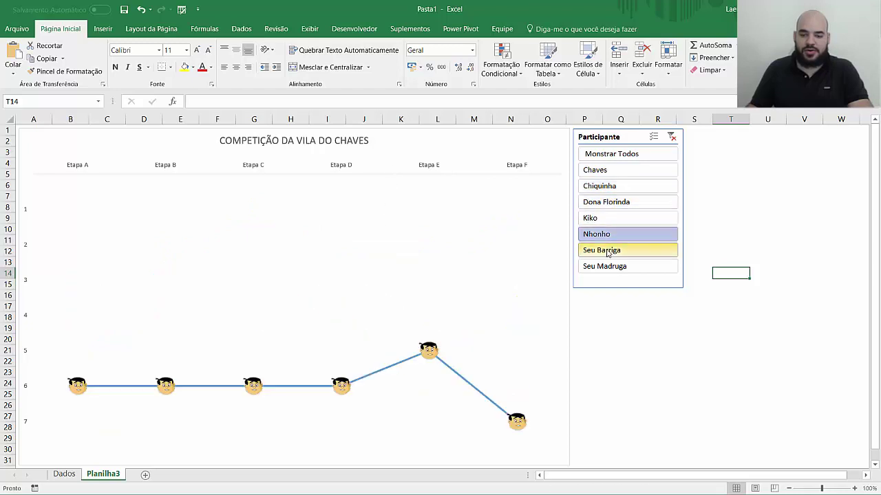
pyautogui.click(608, 251)
pyautogui.click(602, 272)
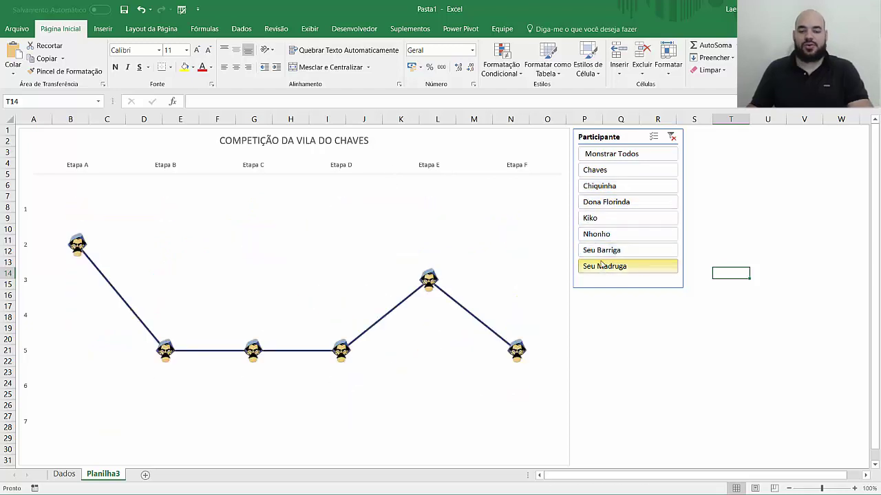
pyautogui.click(611, 154)
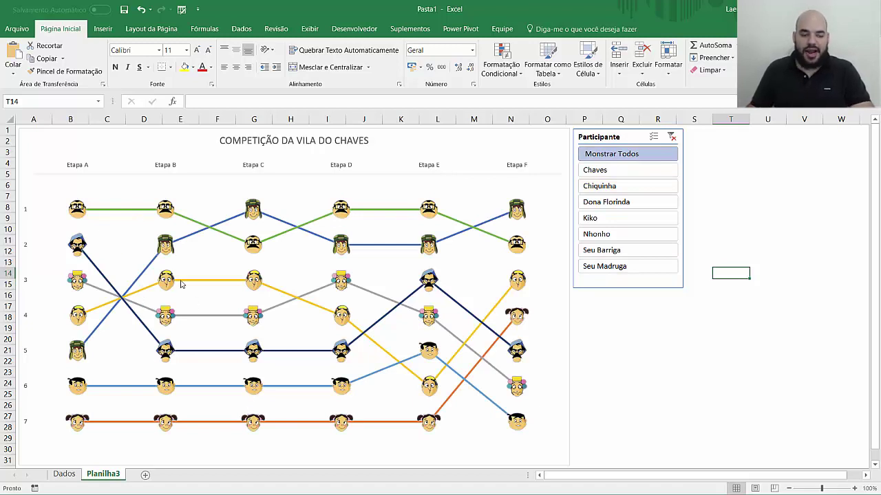
# - Change the green series line colour to light grey in Formatar Série de Dados
pyautogui.rightClick(124, 209)
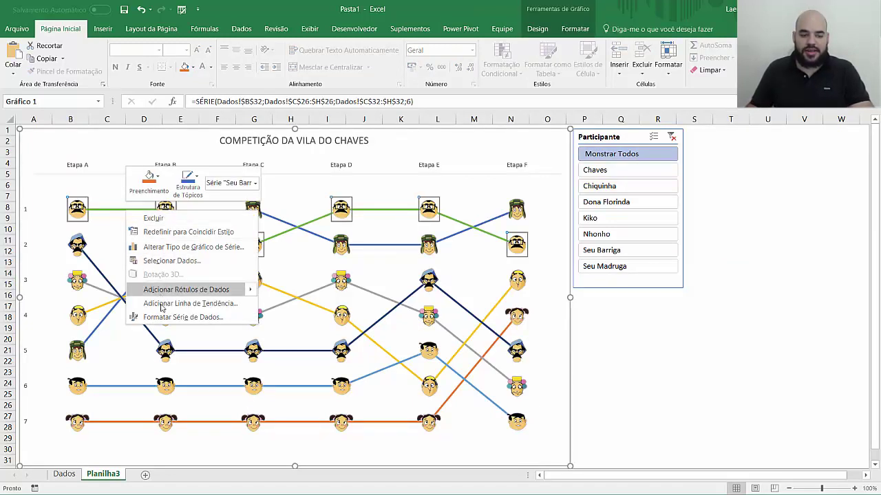
pyautogui.click(175, 321)
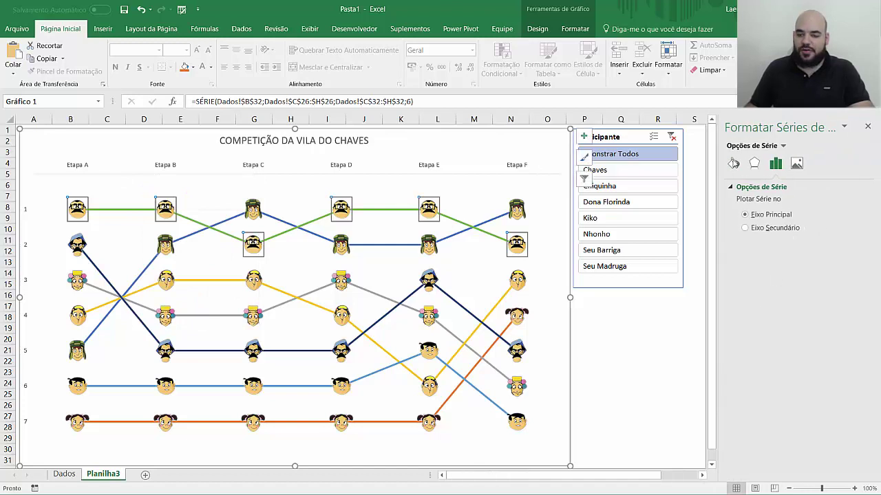
pyautogui.click(733, 163)
pyautogui.click(746, 202)
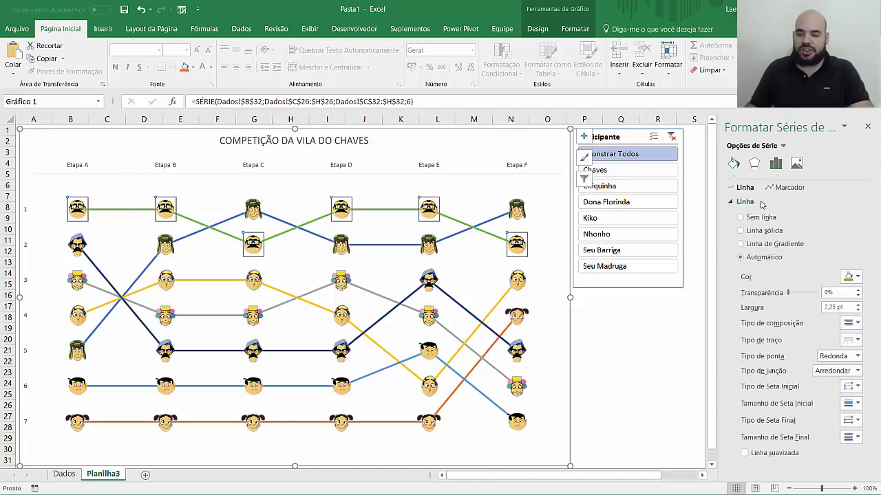
pyautogui.click(852, 278)
pyautogui.click(791, 309)
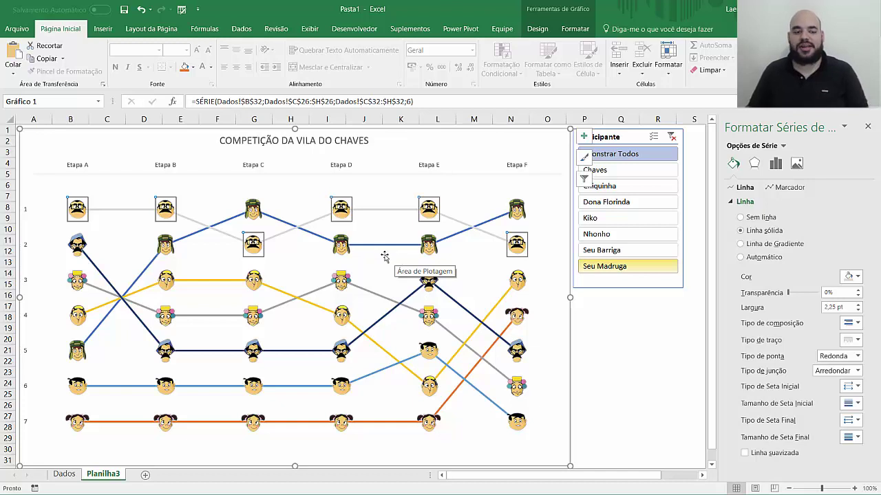
# - Apply the same light grey to the blue, yellow, navy, light blue, orange and remaining lines
pyautogui.click(145, 273)
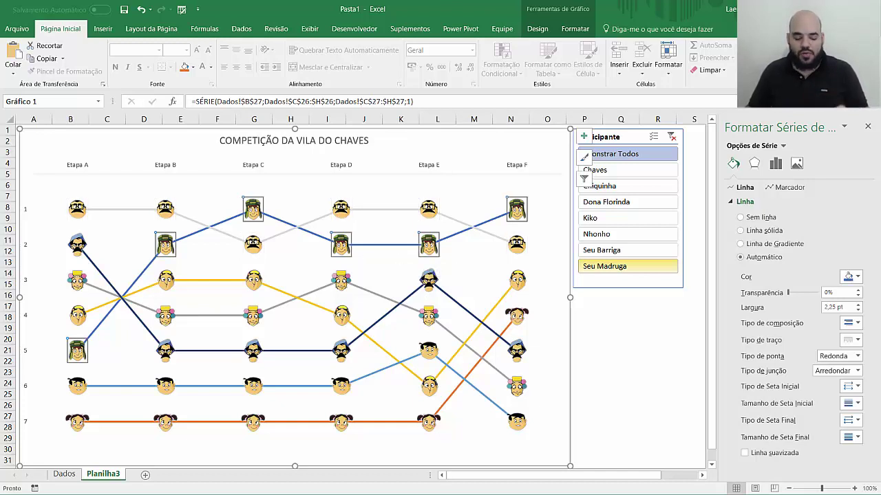
pyautogui.press('F4')
pyautogui.click(142, 288)
pyautogui.press('F4')
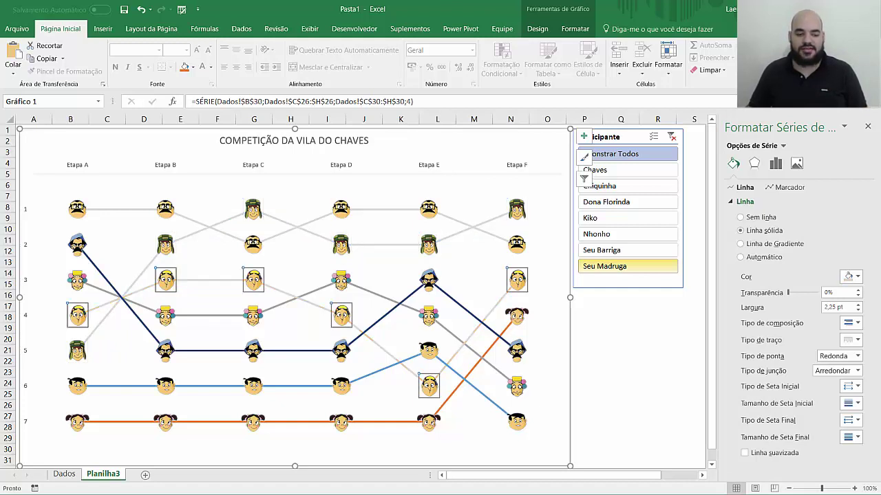
pyautogui.click(139, 311)
pyautogui.press('F4')
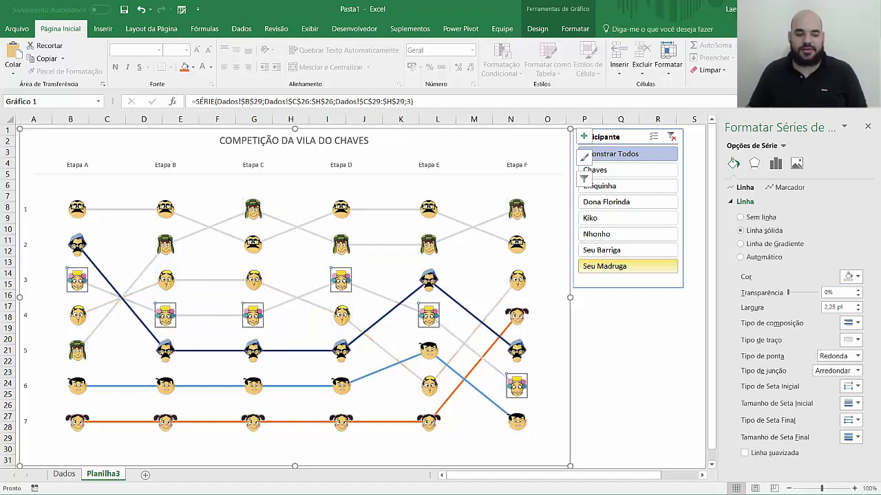
pyautogui.click(132, 311)
pyautogui.press('F4')
pyautogui.click(129, 391)
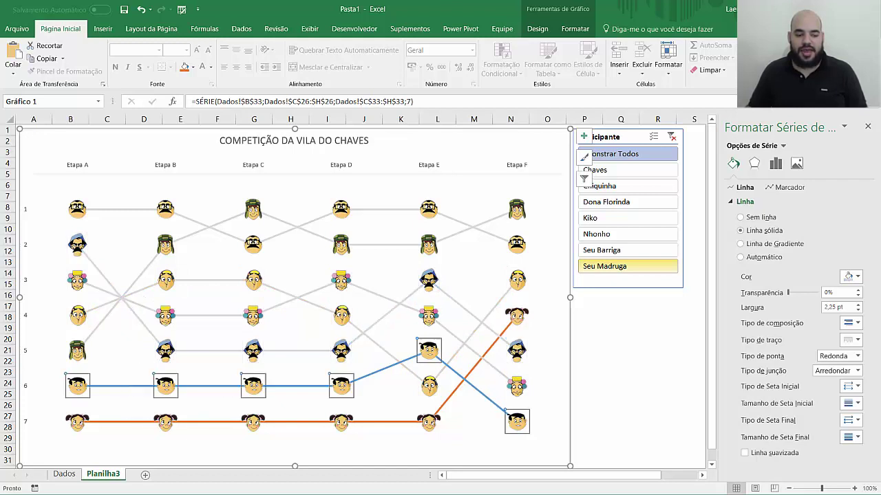
pyautogui.press('F4')
pyautogui.click(128, 420)
pyautogui.press('F4')
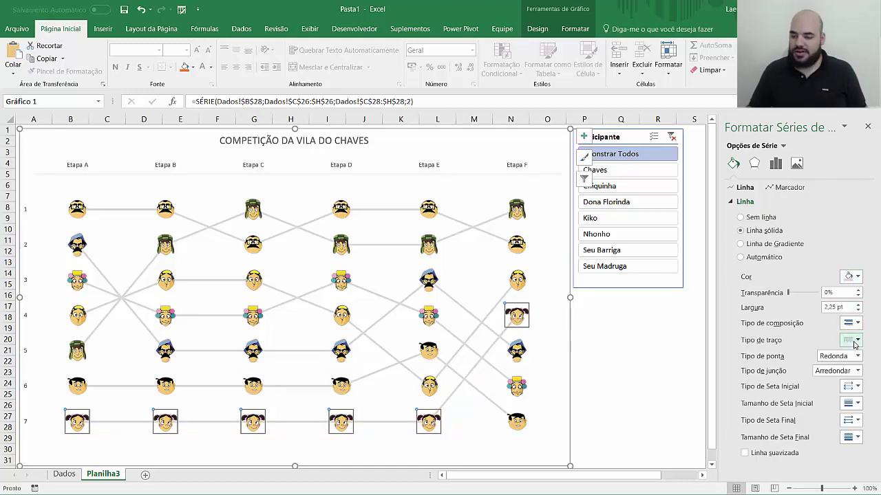
# - Set the selected line's dash type to a dashed style
pyautogui.click(851, 339)
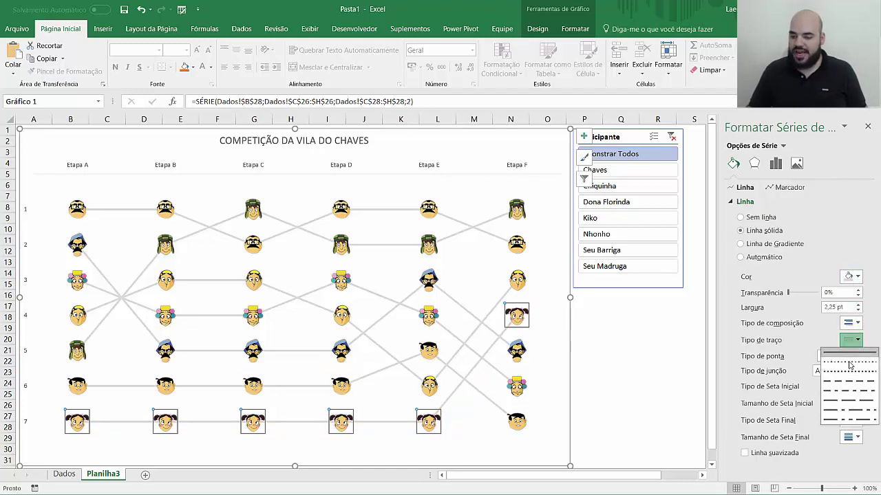
pyautogui.click(631, 346)
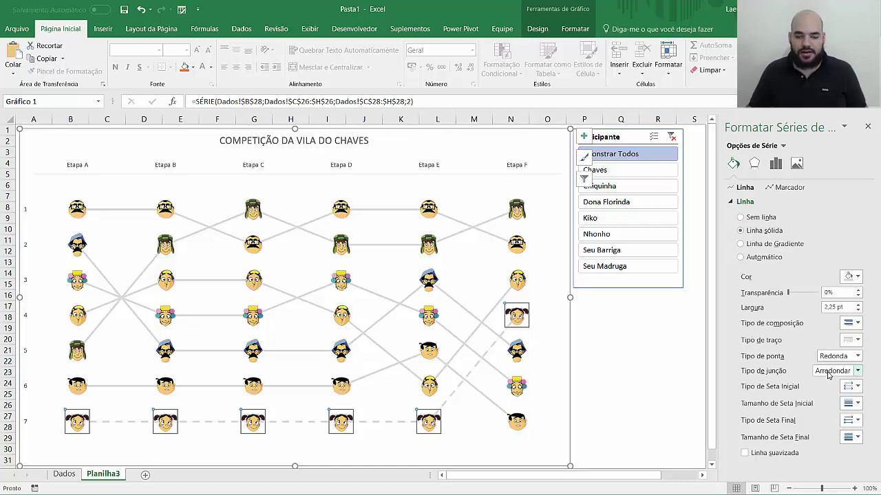
pyautogui.click(851, 340)
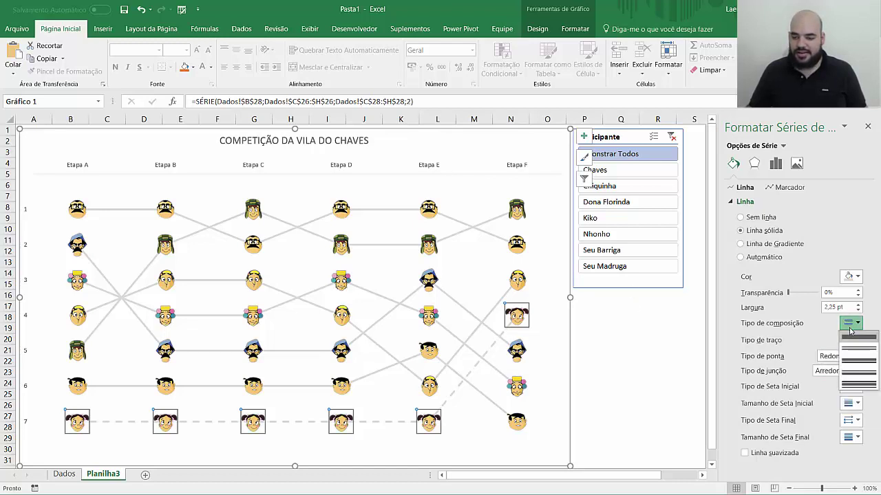
pyautogui.click(850, 341)
pyautogui.click(851, 342)
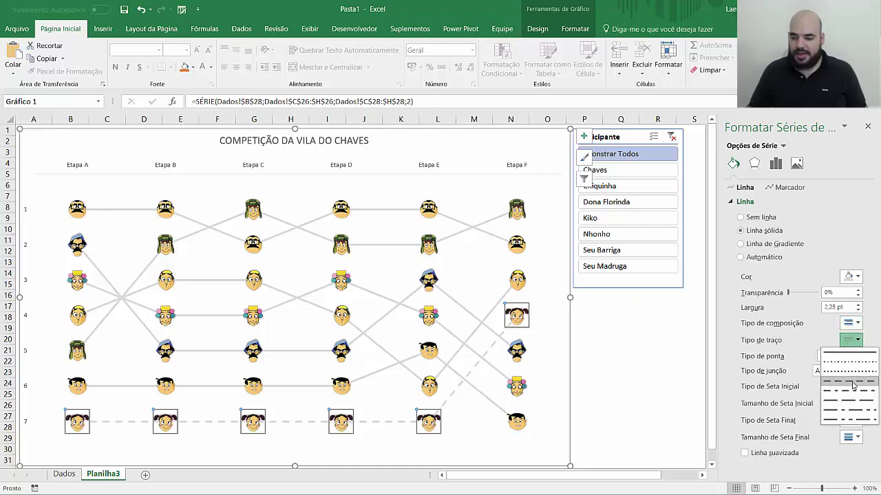
pyautogui.click(851, 372)
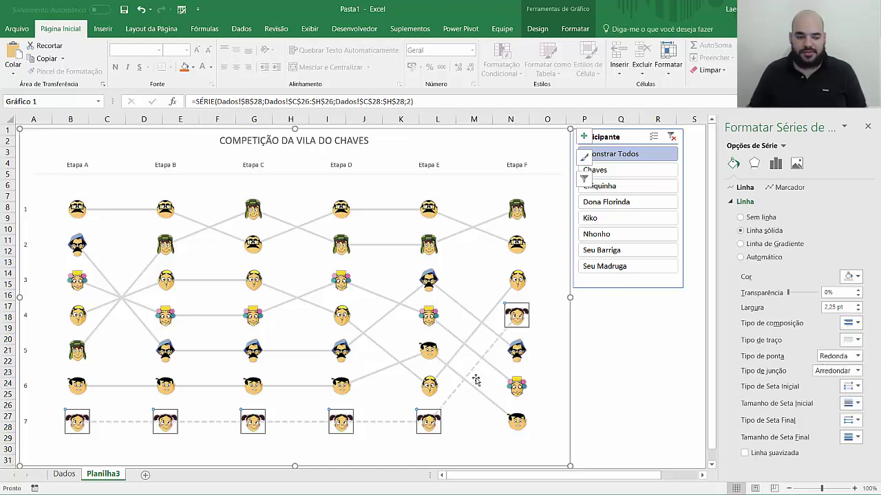
# - Dash the Chaves, Seu Madruga and remaining grey lines, then deselect the chart
pyautogui.click(125, 379)
pyautogui.click(148, 331)
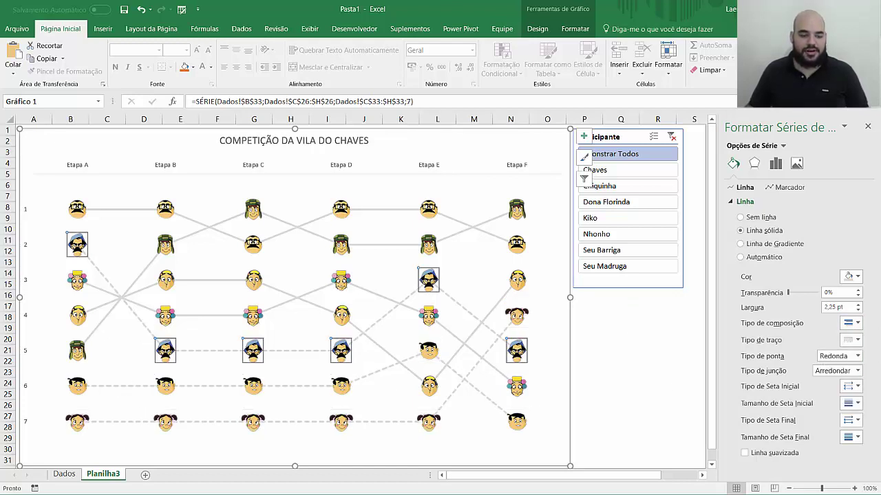
pyautogui.click(154, 288)
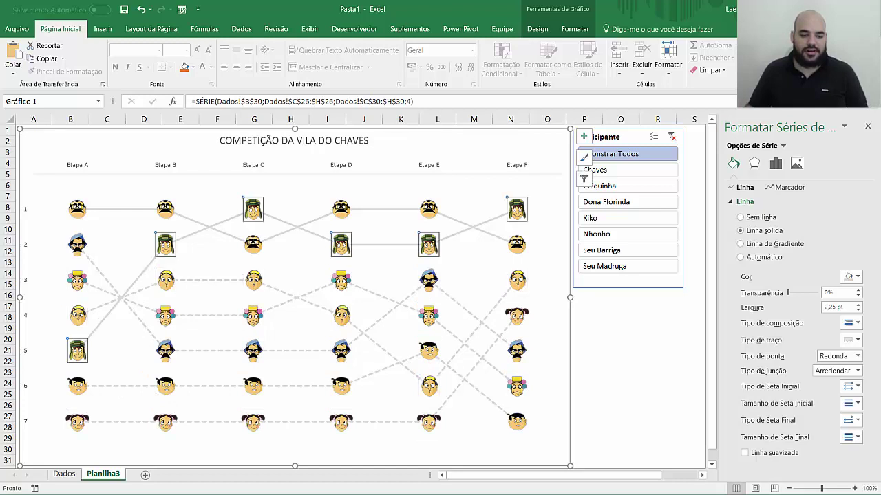
pyautogui.click(138, 209)
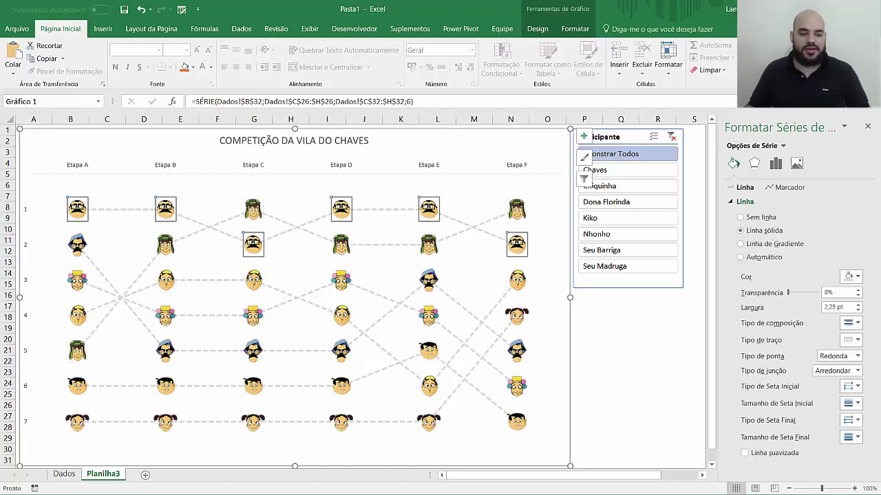
pyautogui.click(620, 394)
# - Close the Format pane and filter the slicer through each participant from Chaves to Seu Madruga
pyautogui.click(865, 127)
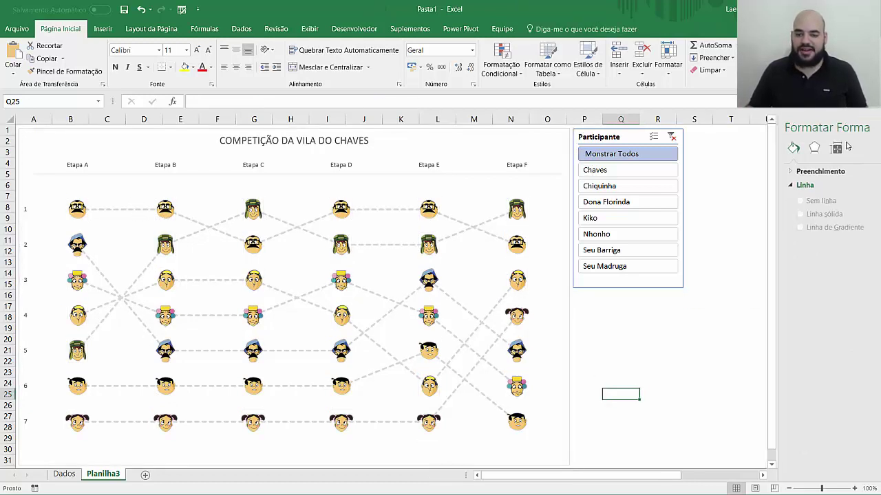
pyautogui.click(596, 170)
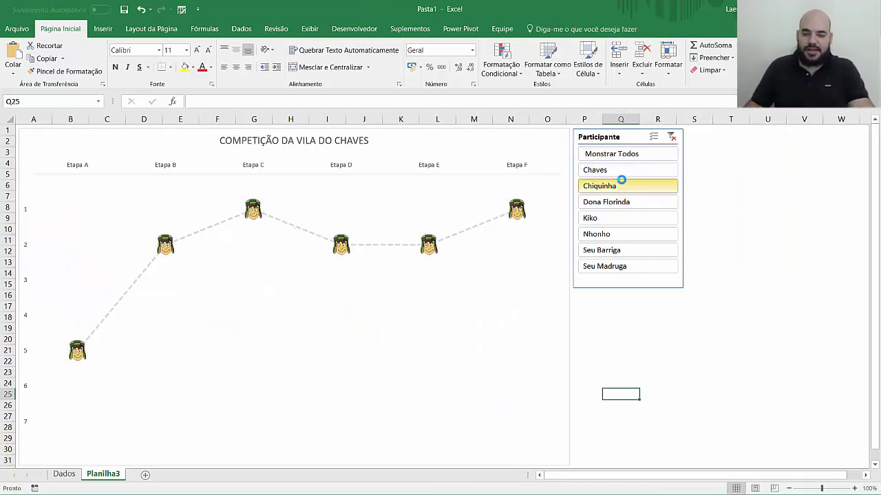
pyautogui.click(613, 185)
pyautogui.click(612, 201)
pyautogui.click(612, 218)
pyautogui.click(610, 235)
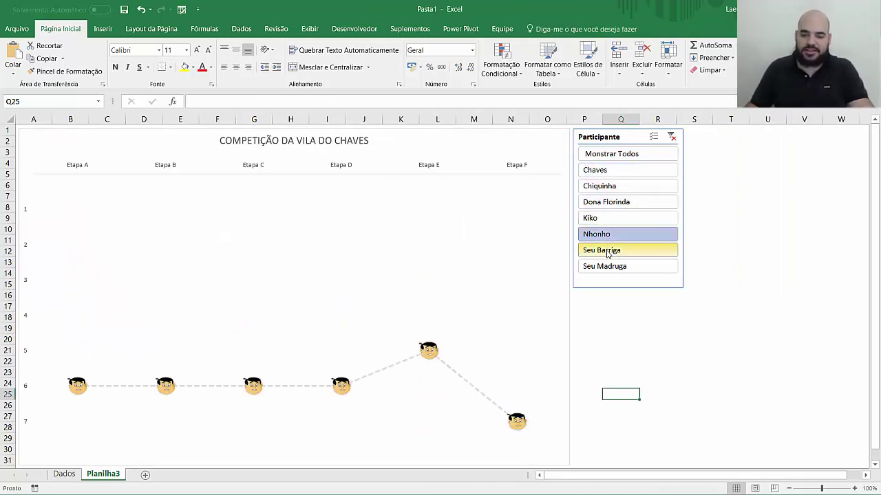
pyautogui.click(612, 251)
pyautogui.click(612, 267)
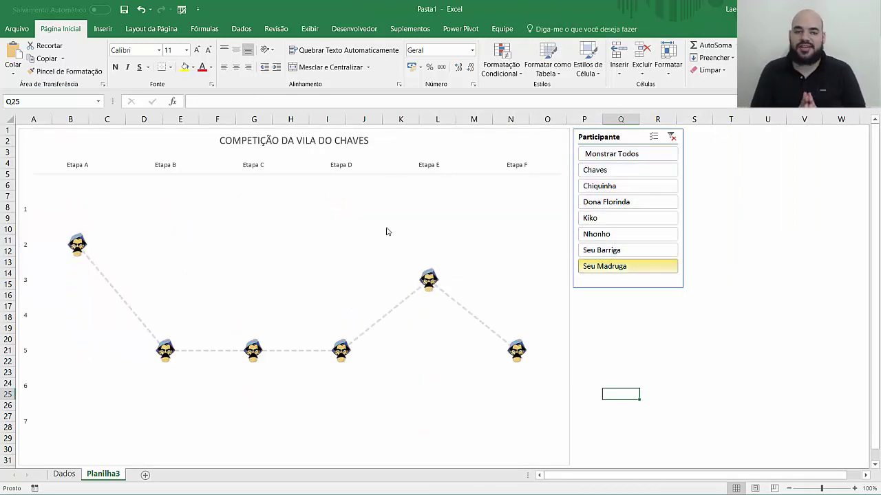